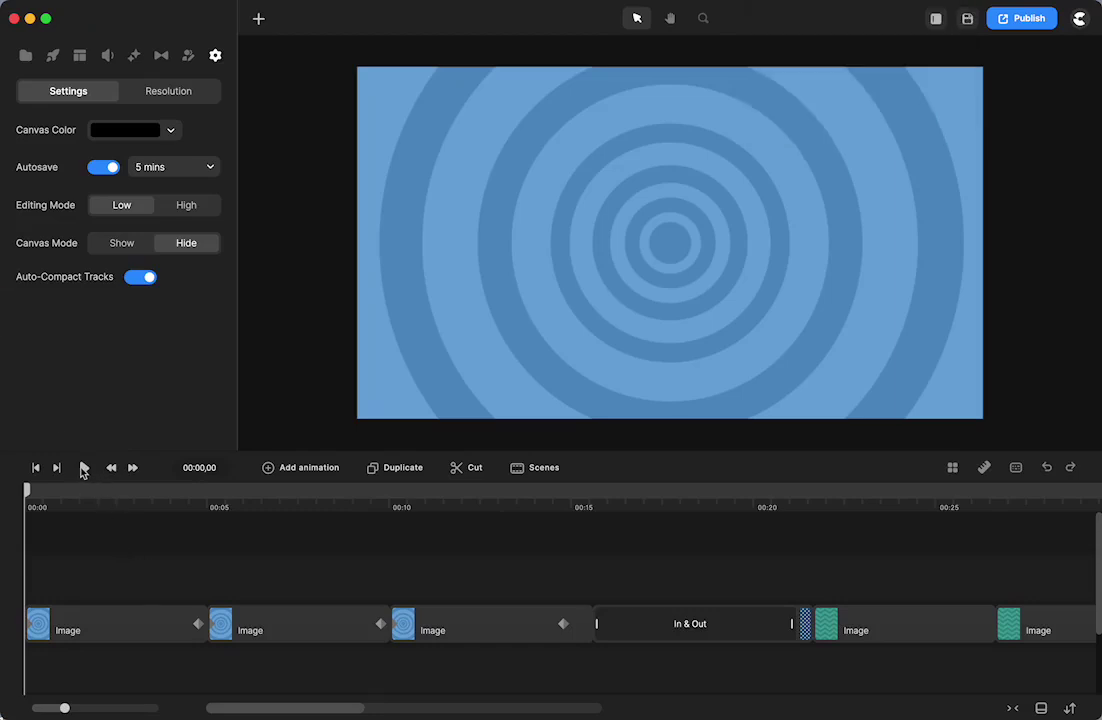
Preview the opening seconds of the animation
click(83, 468)
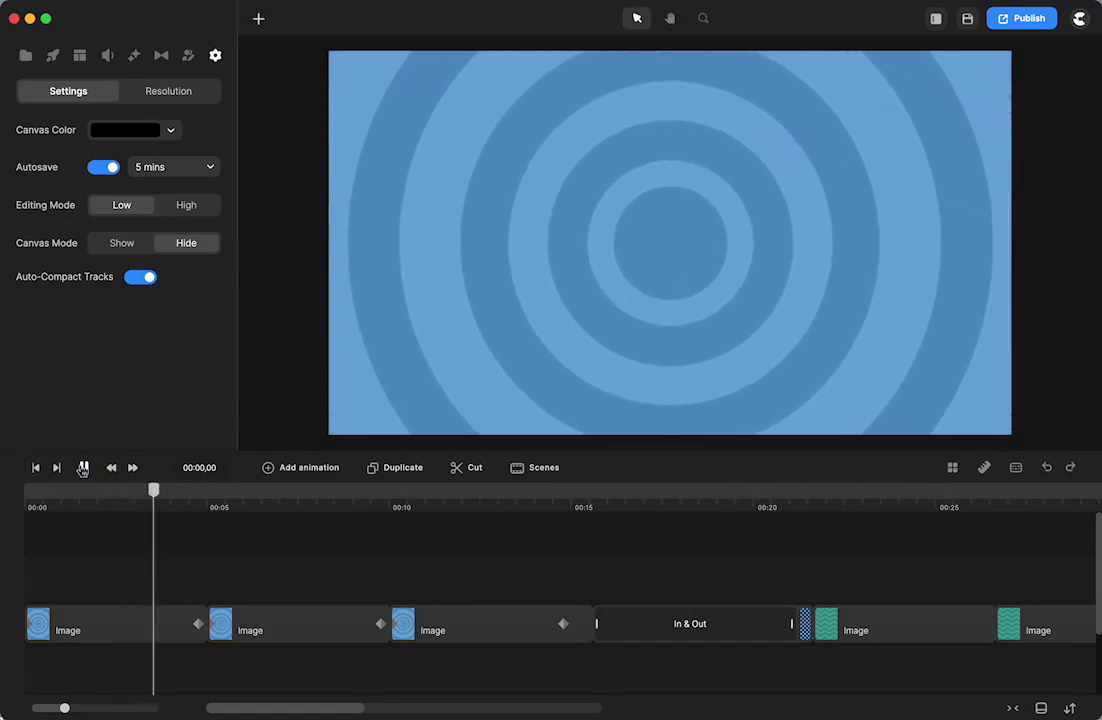
click(83, 468)
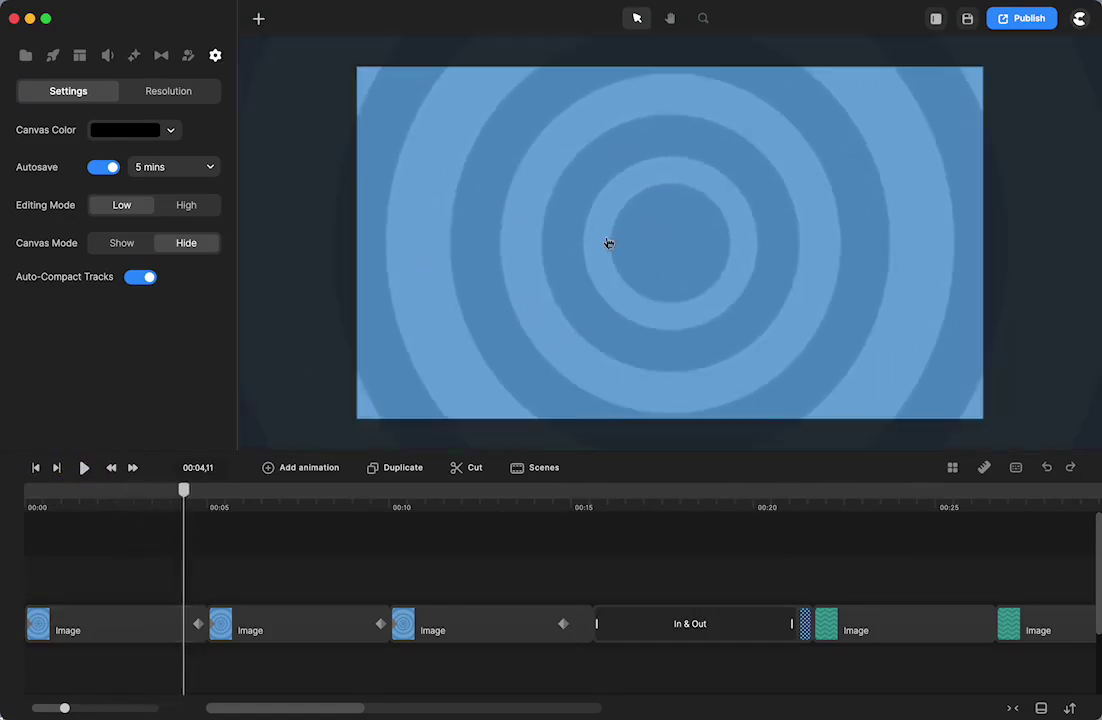
drag(188, 492, 30, 546)
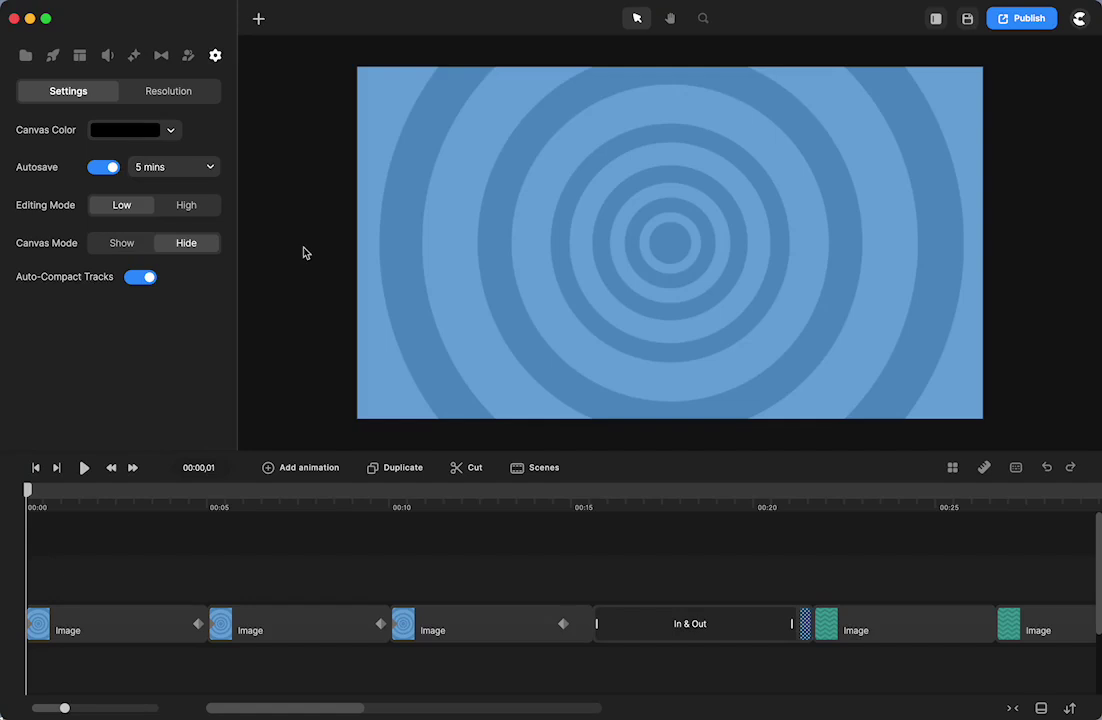
Add the Bobble Heads 'Blue Spiral' background on a new track above the clips and select it
click(52, 55)
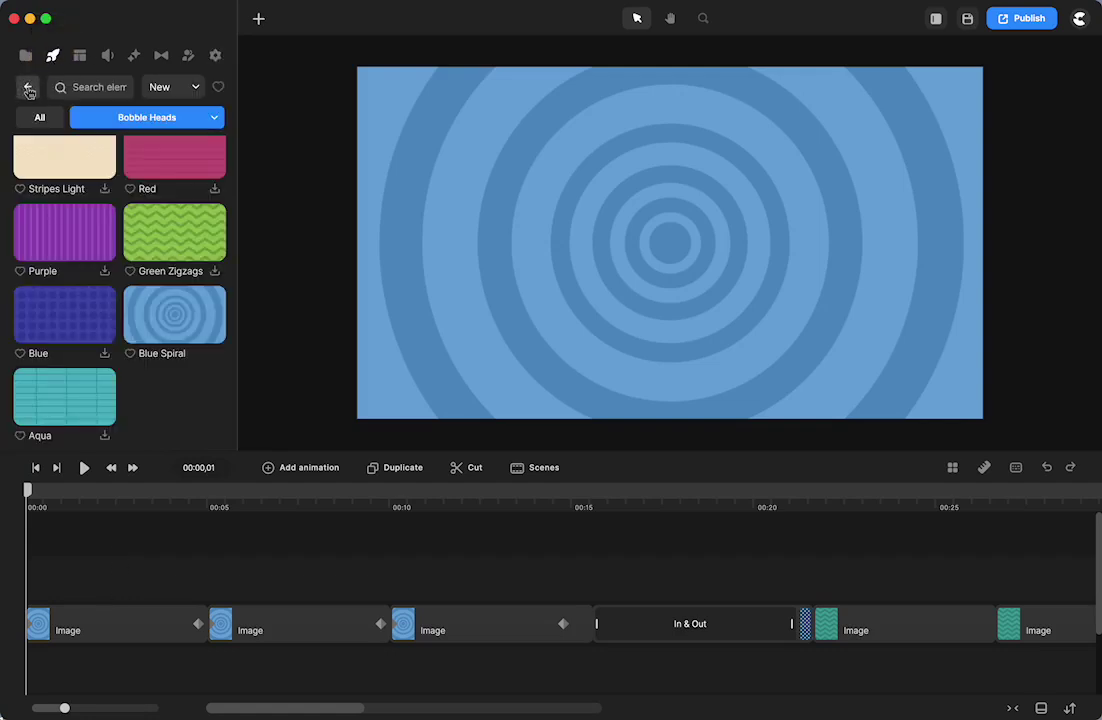
click(29, 89)
click(177, 165)
click(166, 119)
scroll(155, 250, down, 2)
click(112, 345)
scroll(154, 330, down, 3)
drag(156, 341, 59, 576)
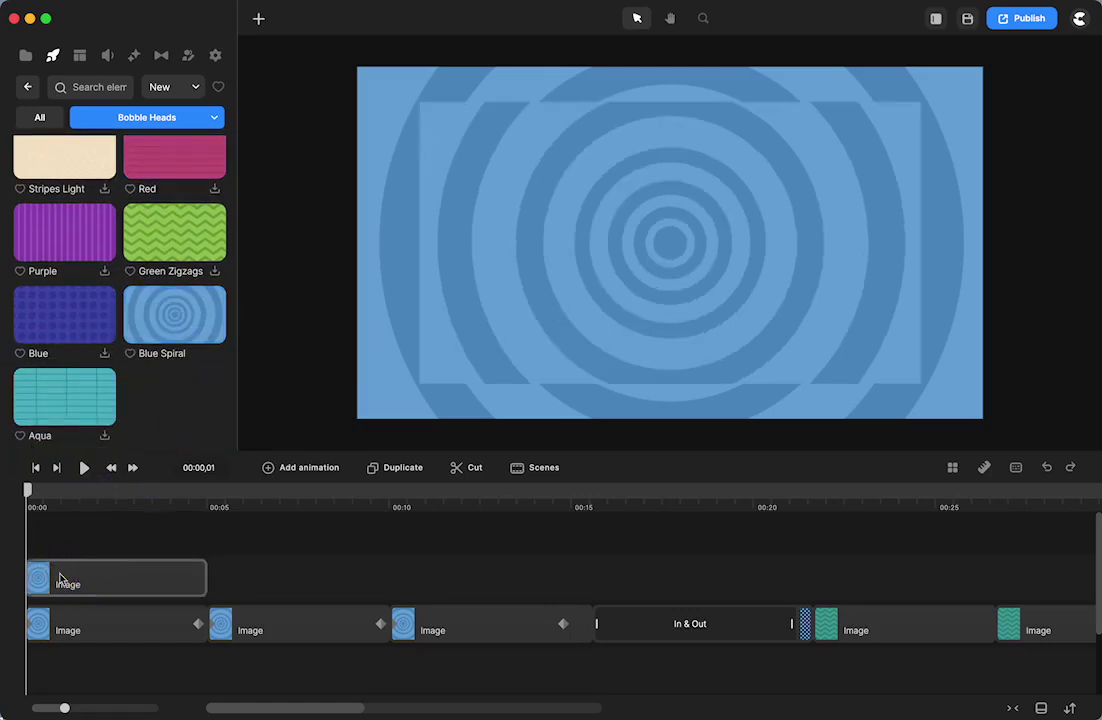
click(661, 228)
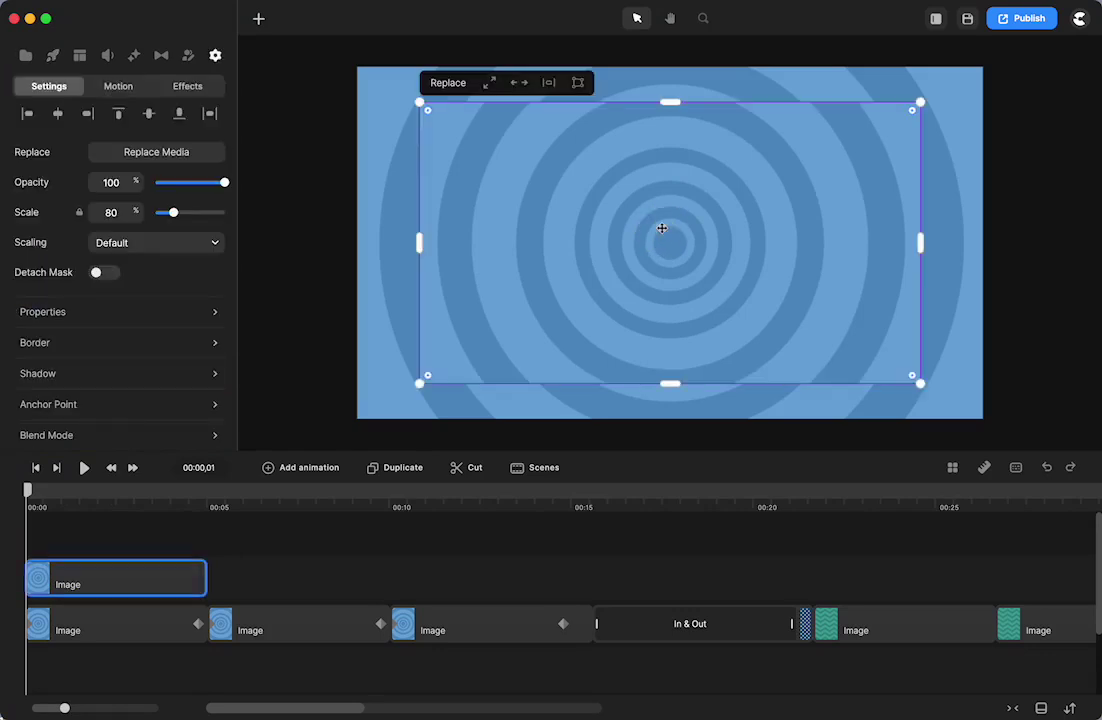
Fit the spiral to the canvas and add a linear Scale animation growing from 100 to 300
click(491, 83)
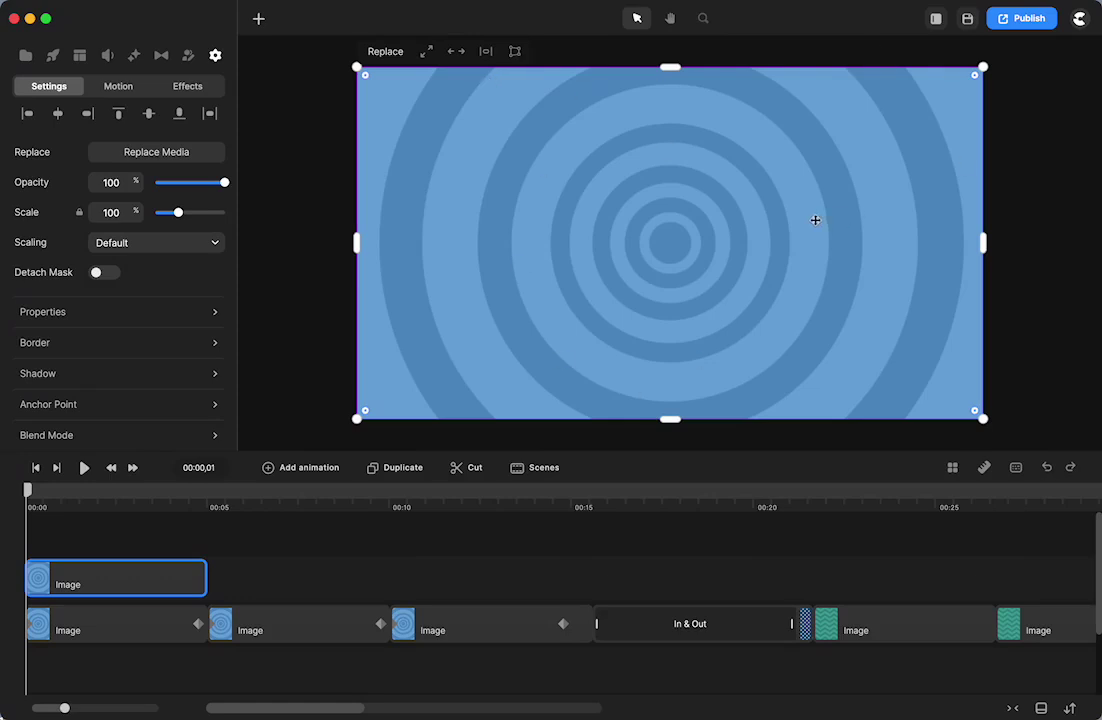
click(312, 467)
click(346, 314)
click(362, 206)
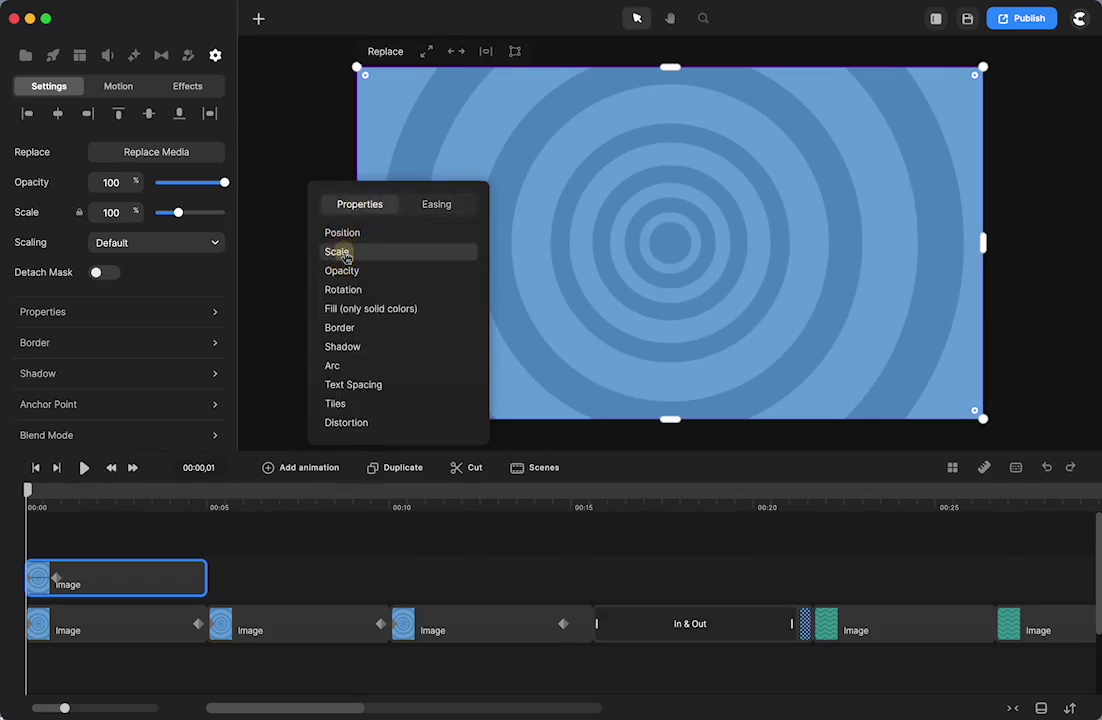
drag(56, 575, 194, 581)
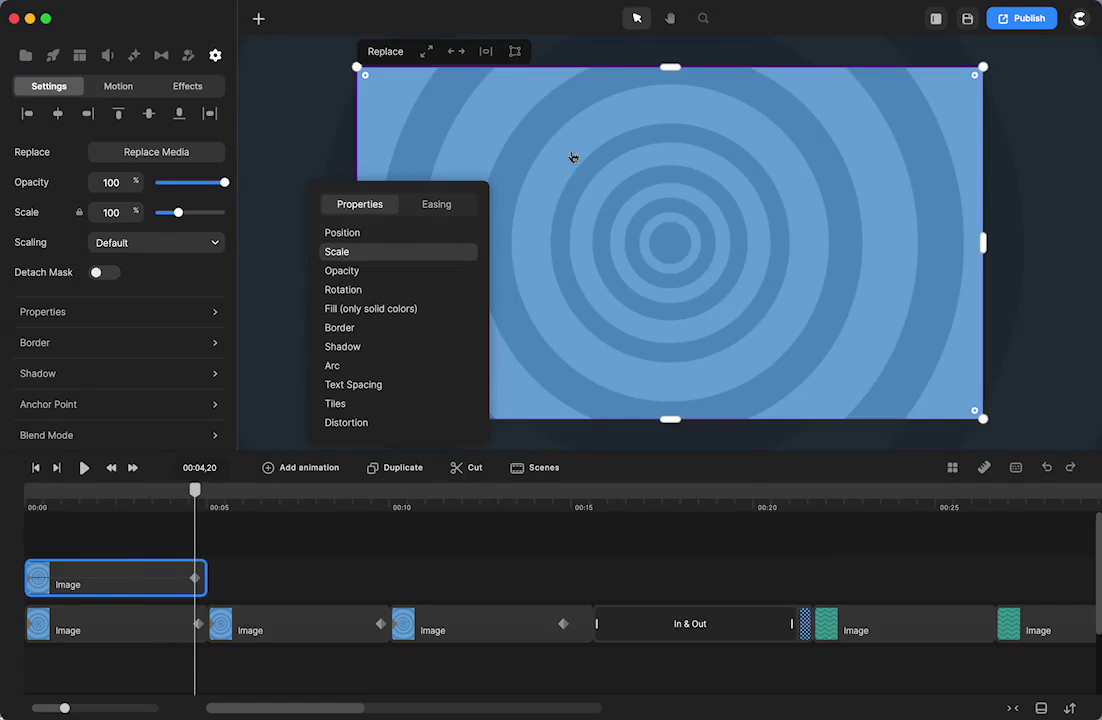
drag(176, 213, 248, 212)
click(37, 467)
click(87, 467)
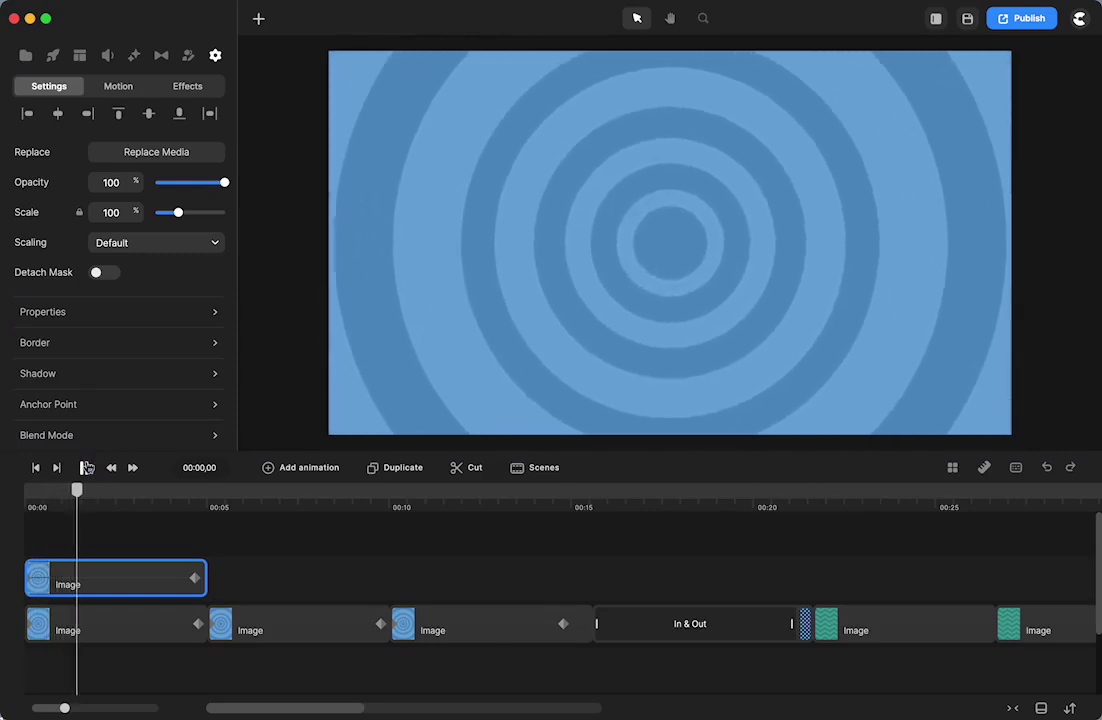
click(87, 467)
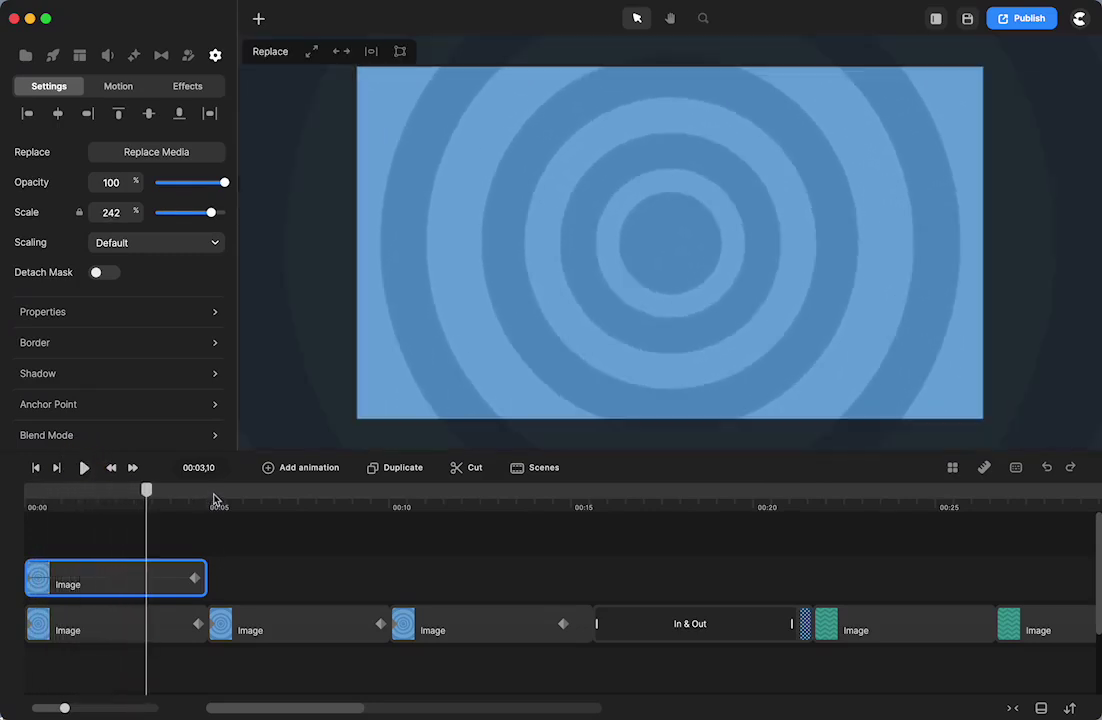
click(213, 498)
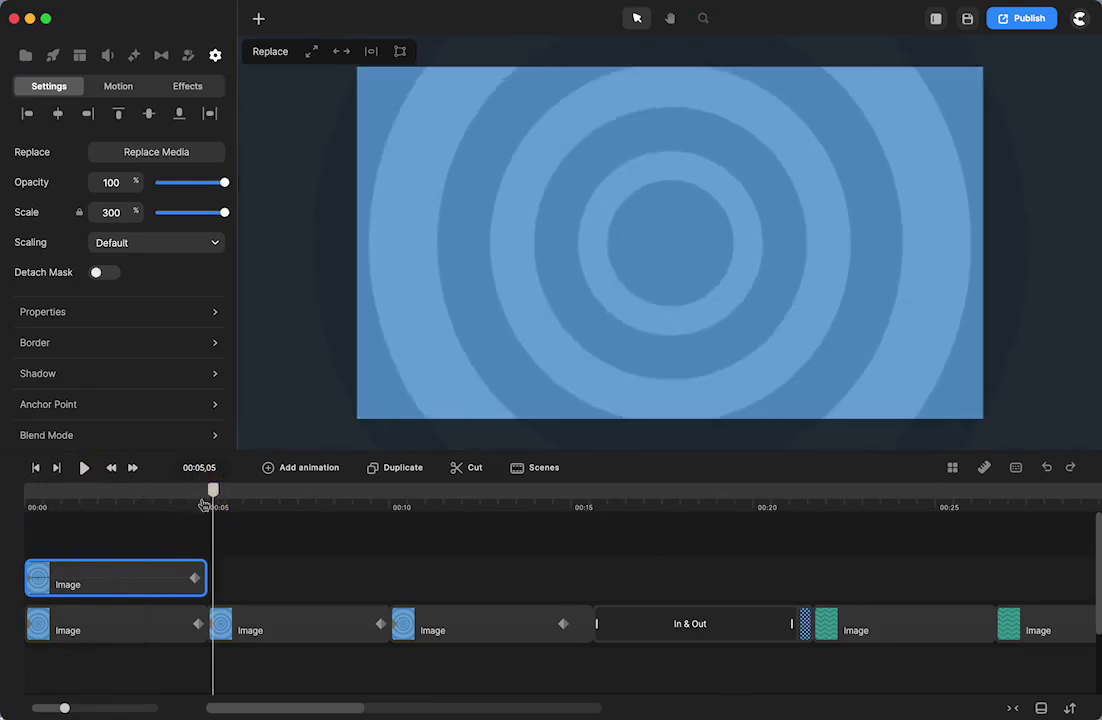
click(84, 468)
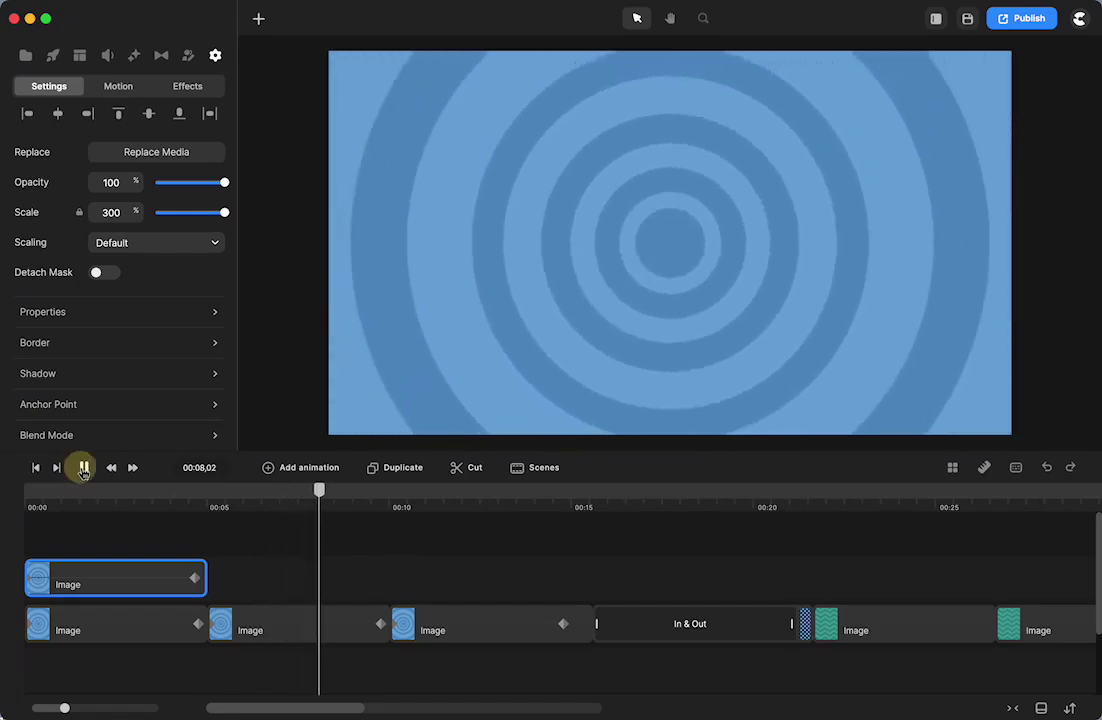
click(84, 468)
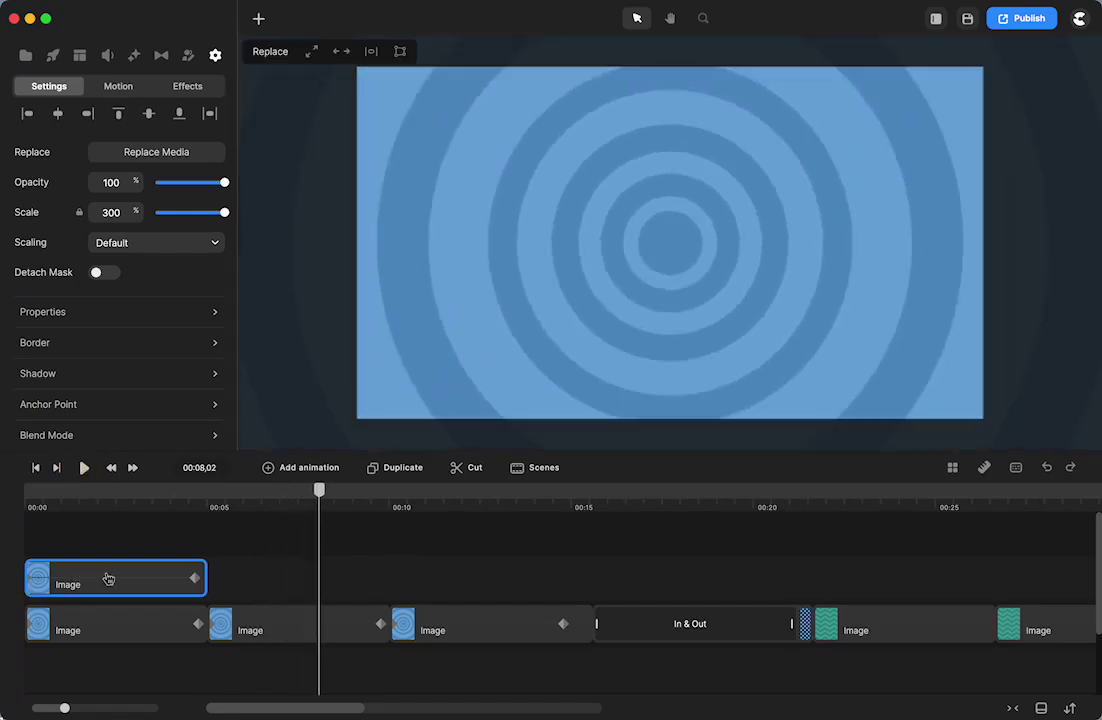
click(86, 494)
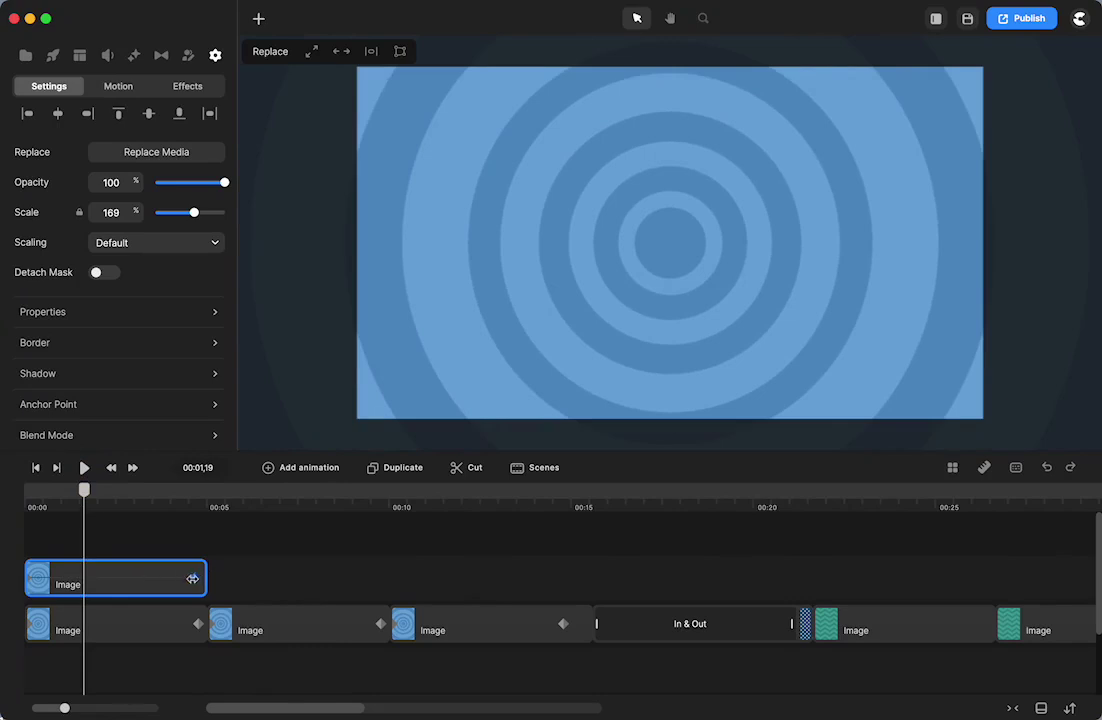
click(192, 578)
Set the spiral's scale to 100% at the end keyframe and 300% at the clip start
click(123, 580)
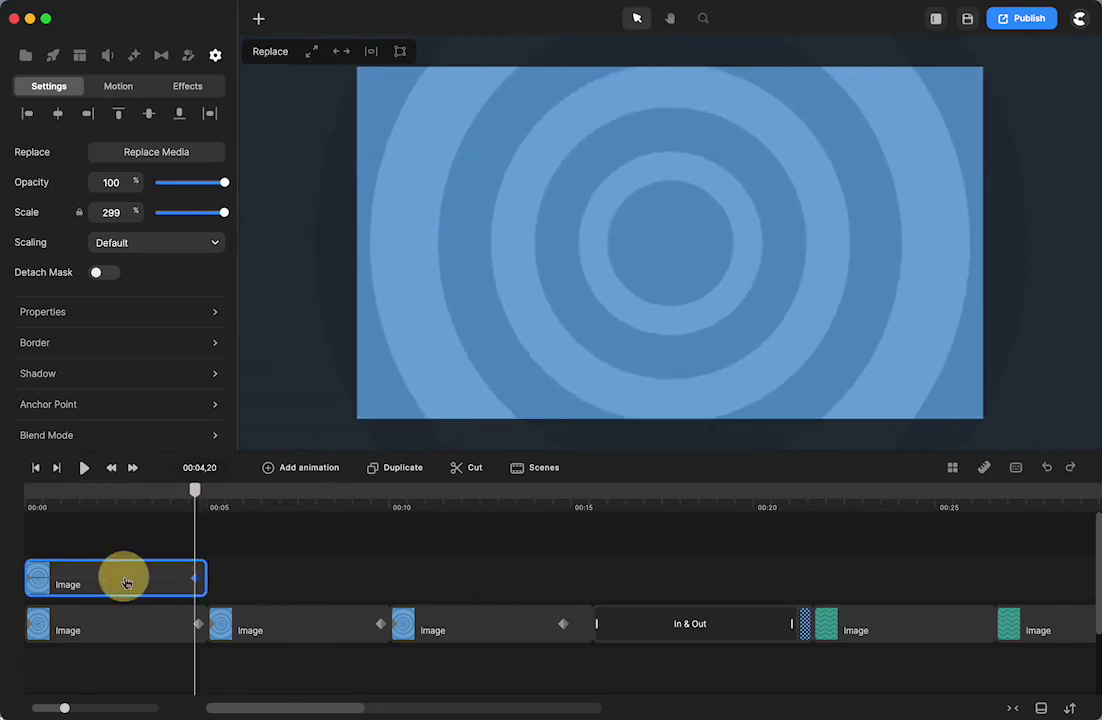
click(195, 579)
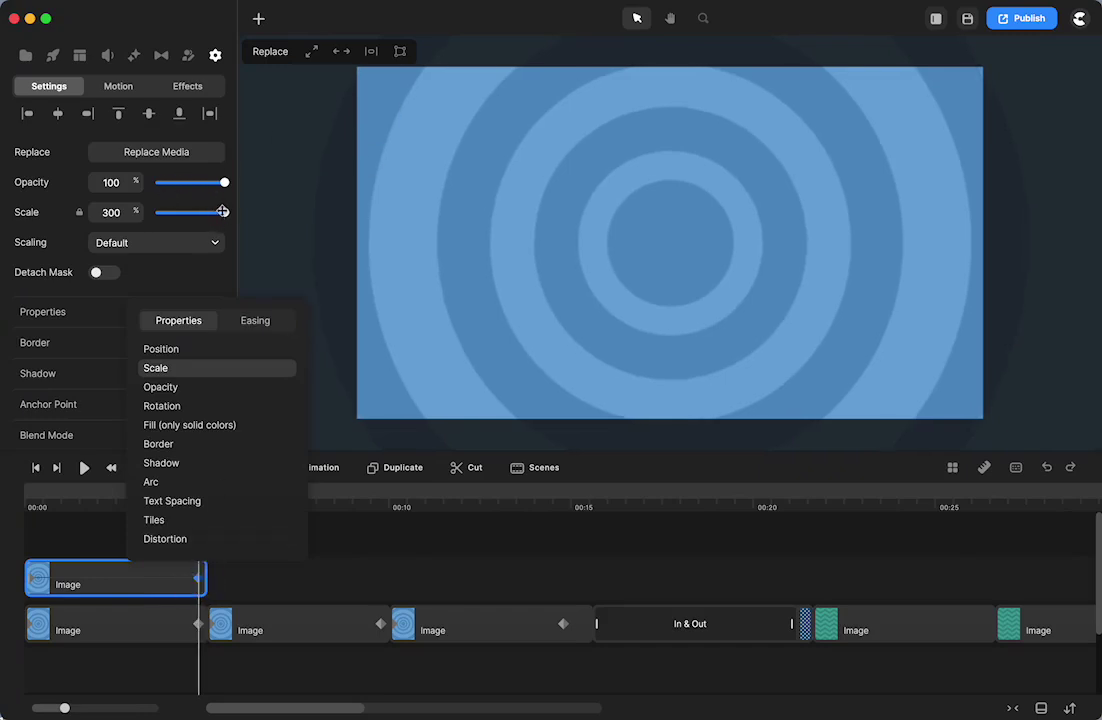
drag(222, 211, 193, 212)
click(311, 51)
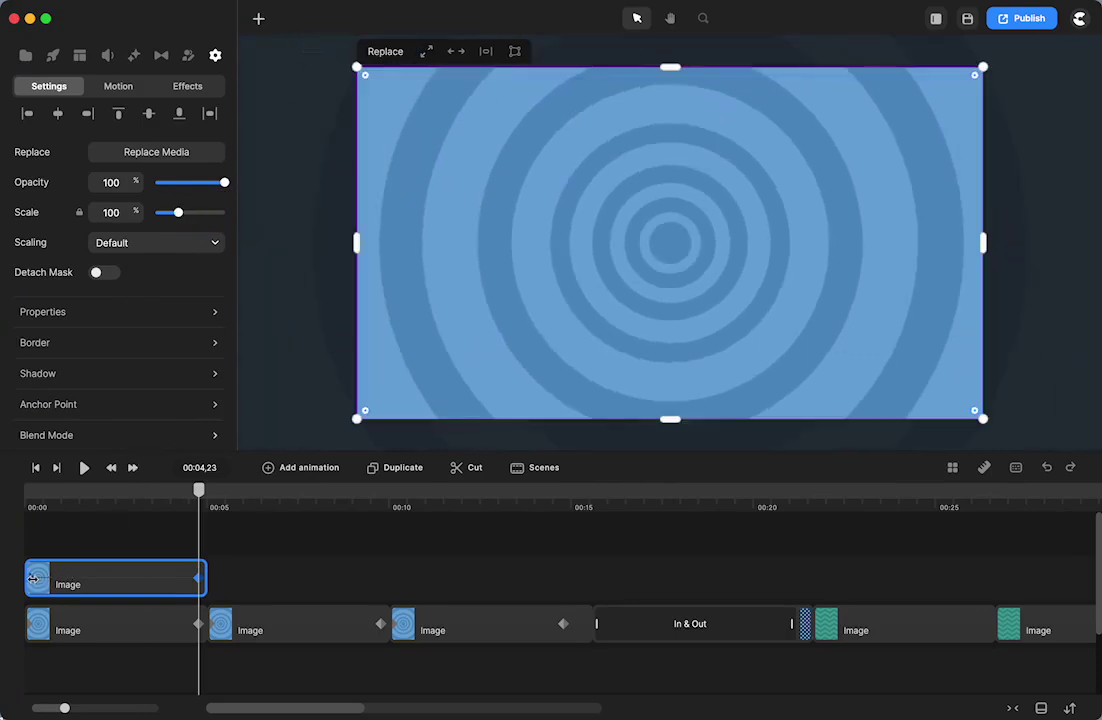
click(33, 578)
drag(176, 213, 256, 212)
Play back and scrub around ten seconds to check the reversed scale animation
click(85, 468)
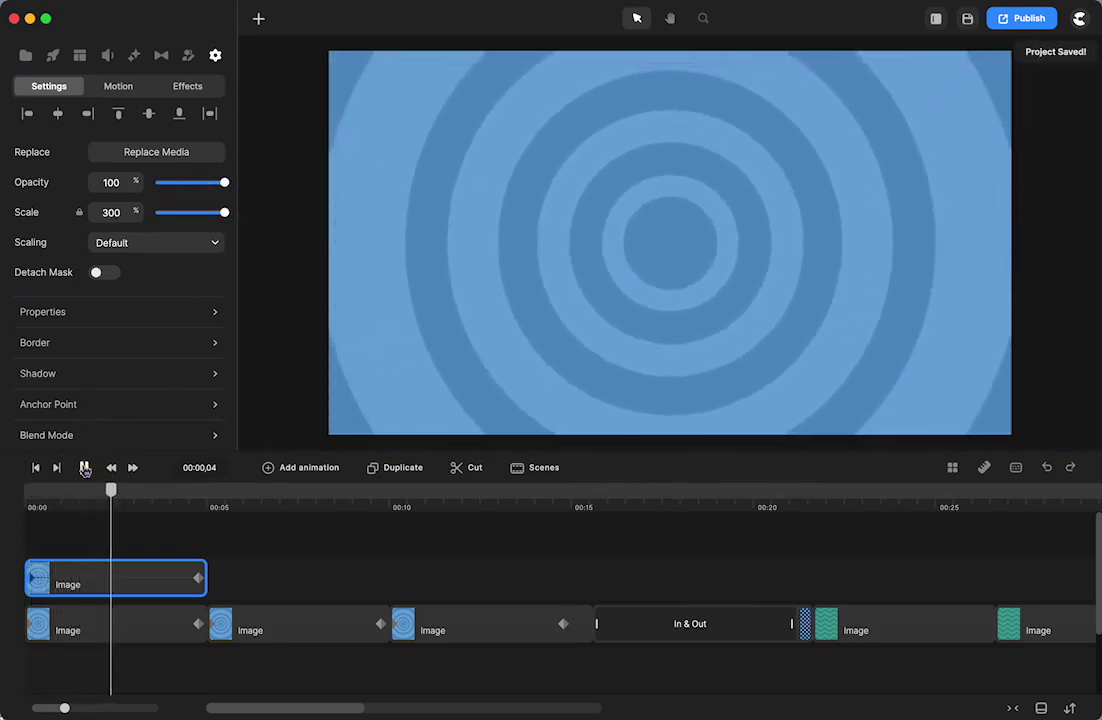
click(85, 468)
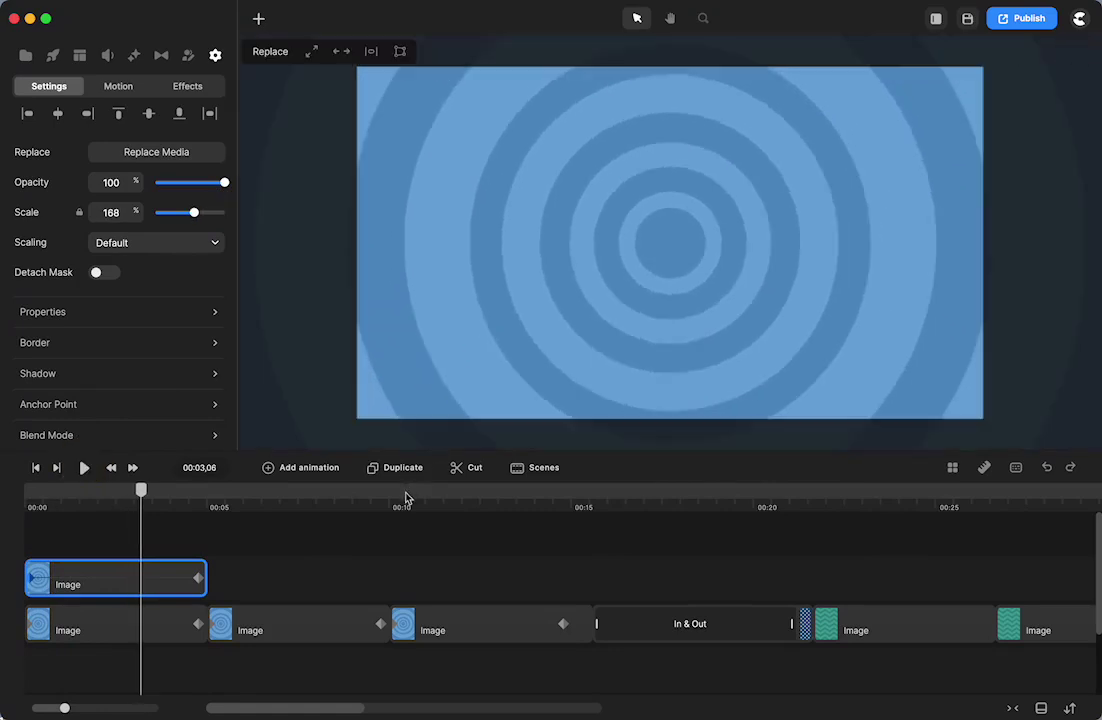
click(401, 493)
click(393, 503)
mouse_move(393, 503)
mouse_down()
mouse_move(492, 505)
mouse_move(481, 516)
mouse_move(396, 516)
mouse_up()
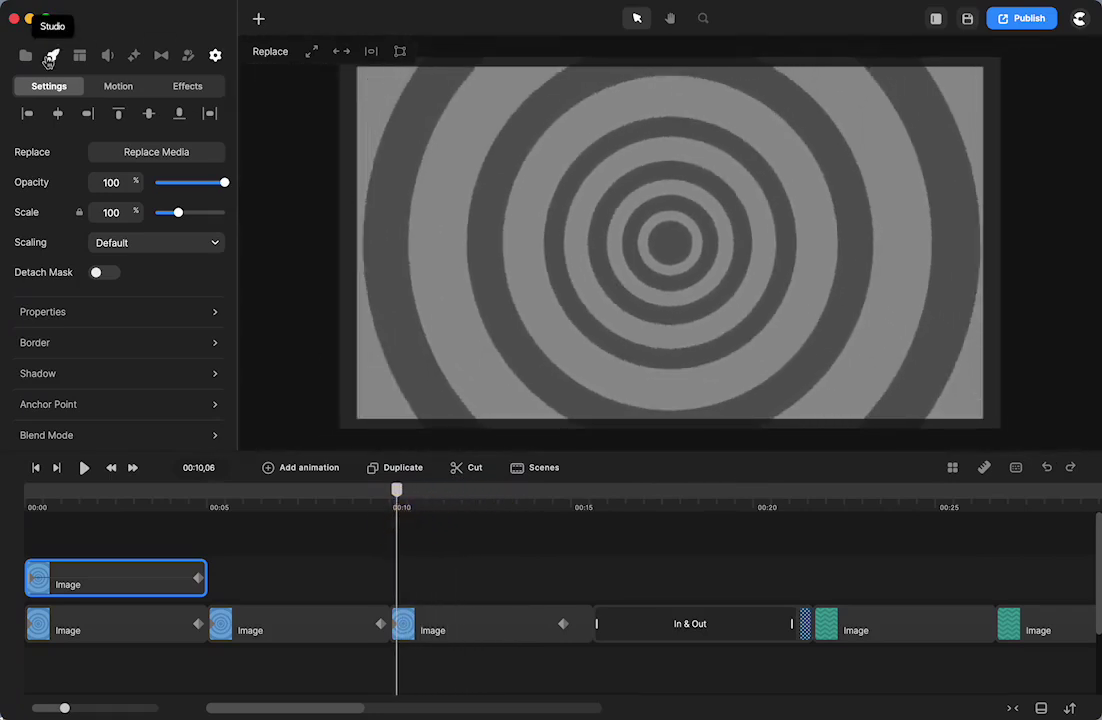
Select the third spiral clip and open its Color Correction effect settings
click(53, 55)
scroll(165, 330, up, 3)
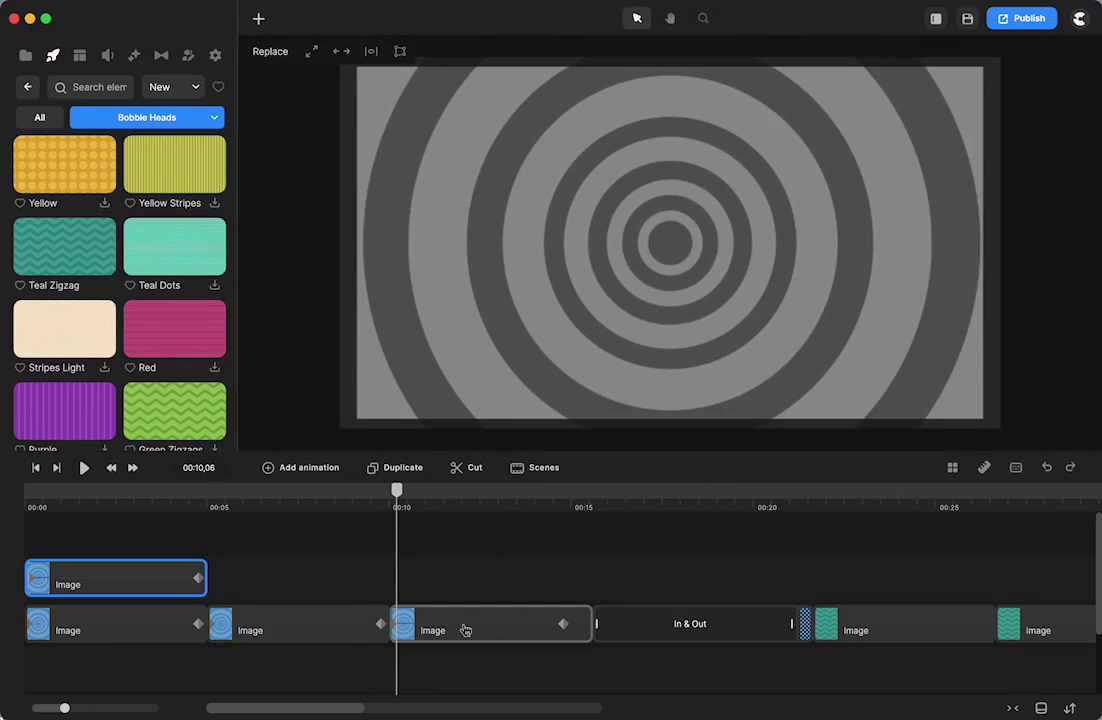
click(578, 629)
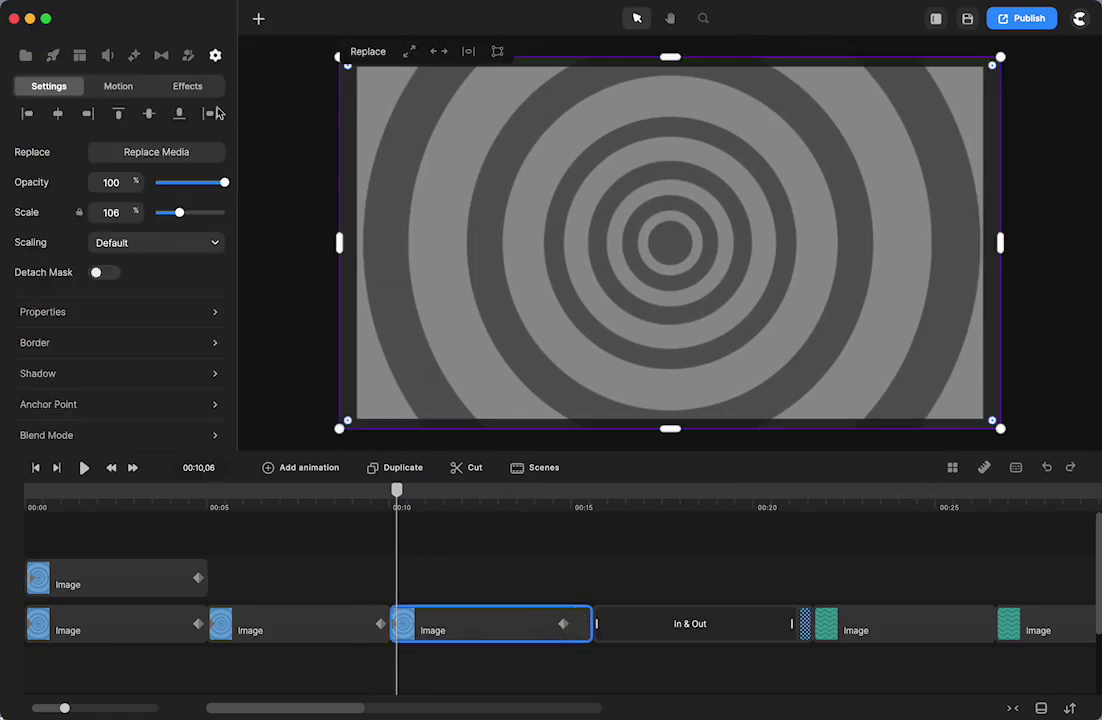
click(188, 88)
click(66, 120)
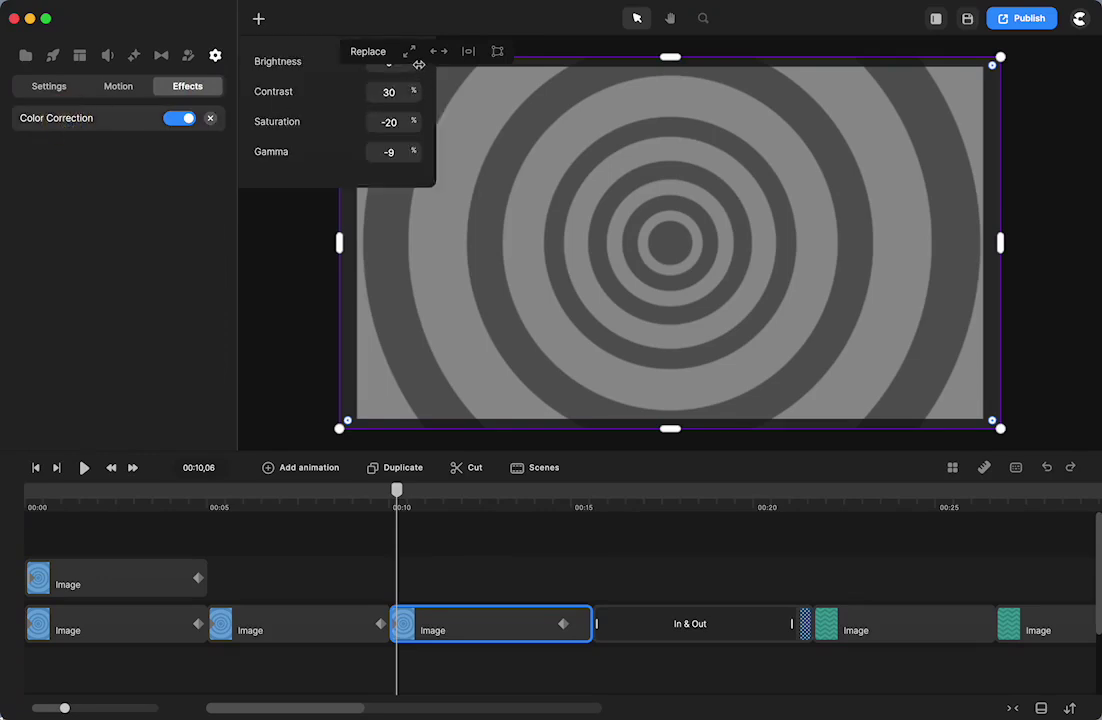
drag(305, 248, 396, 286)
Reselect the third spiral clip and nudge its Color Correction brightness down to -2
click(323, 573)
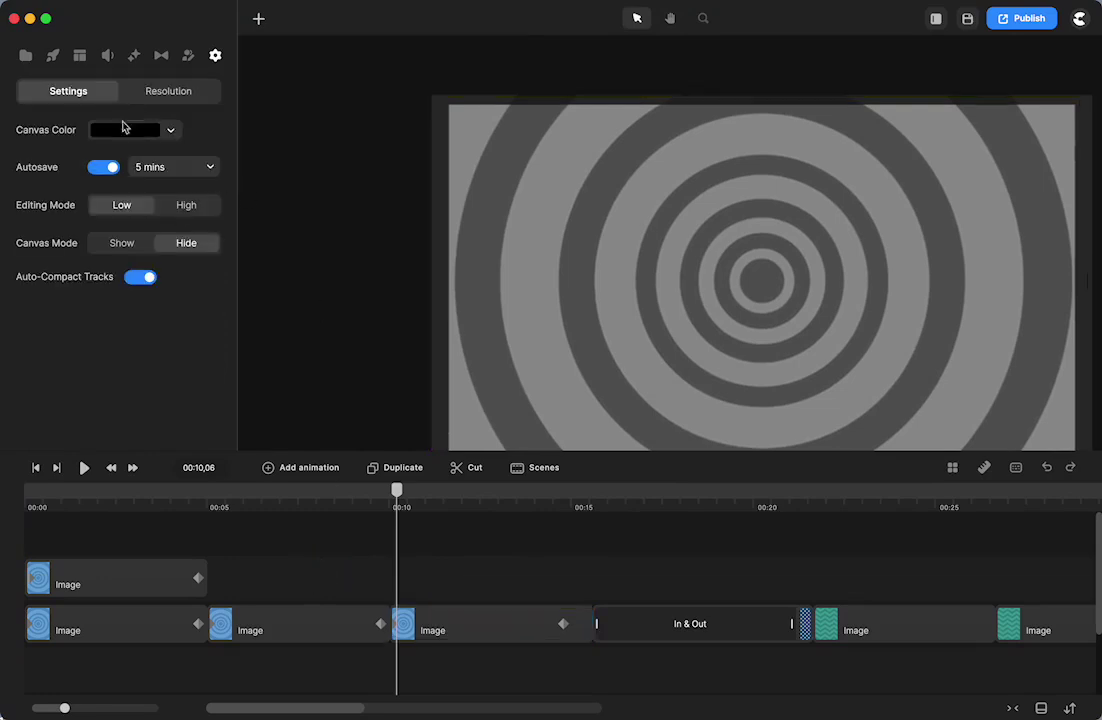
click(433, 615)
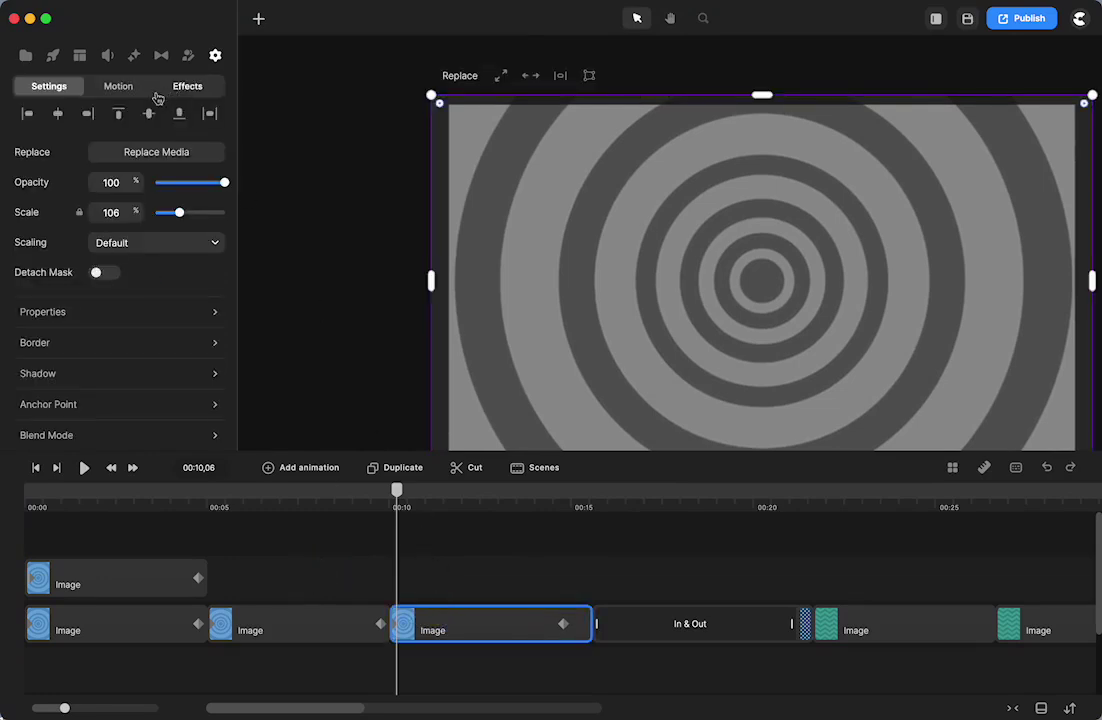
click(187, 88)
click(69, 118)
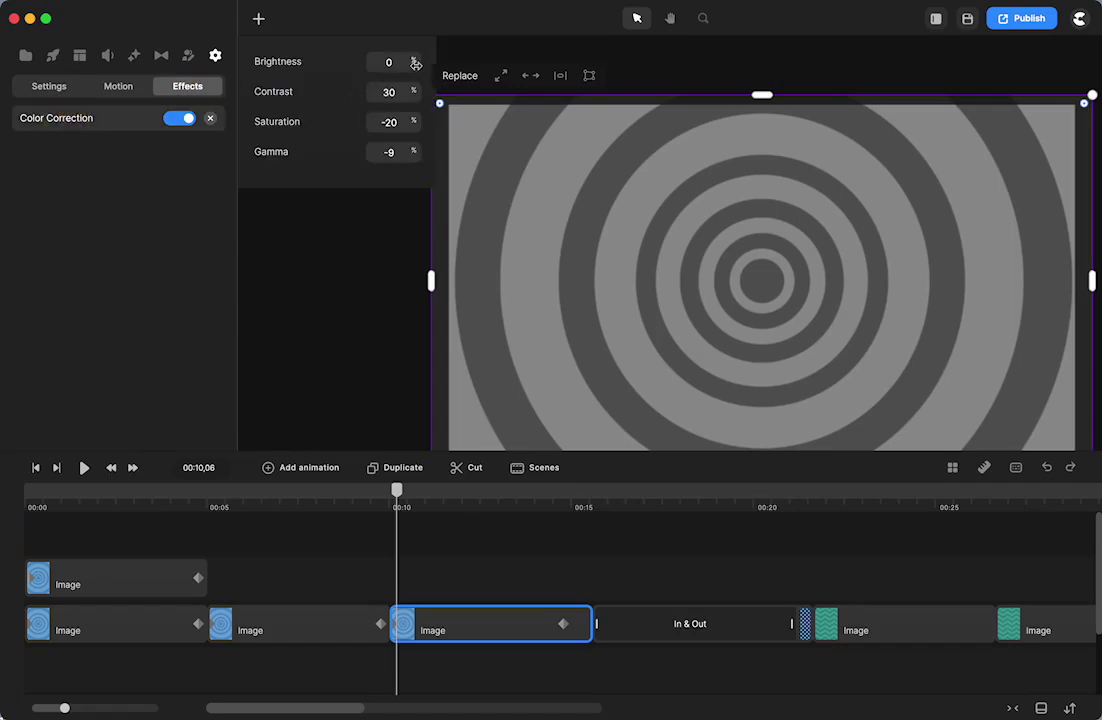
drag(415, 63, 400, 152)
Search the stock media library for 'polka dots'
click(283, 494)
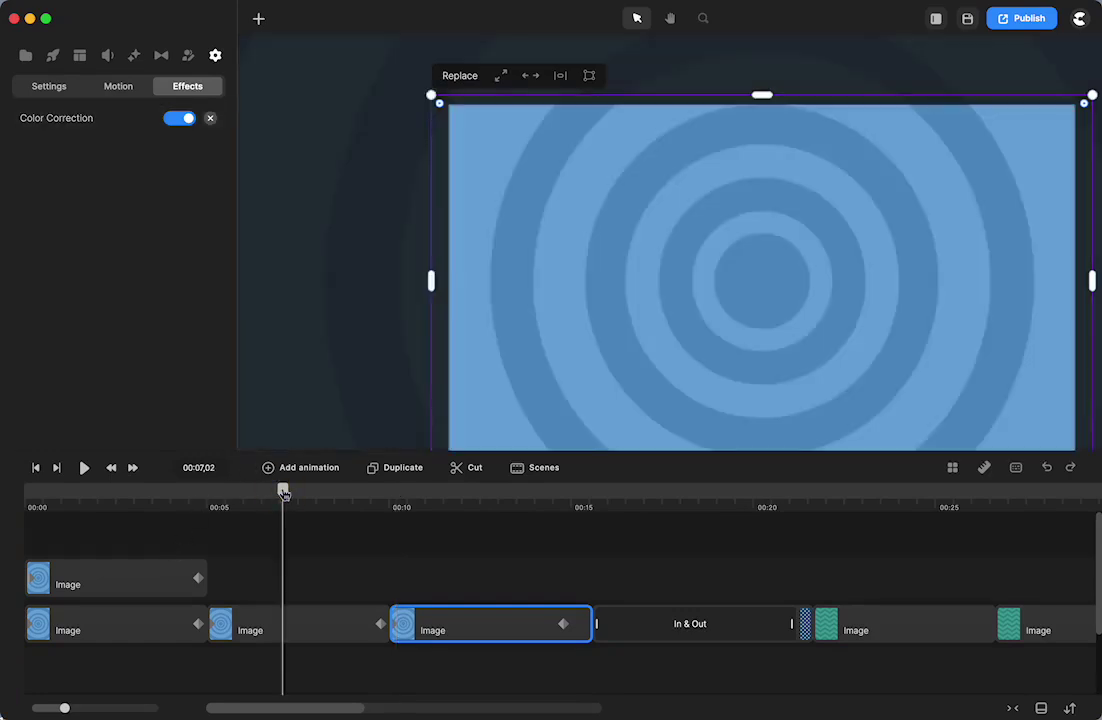
click(598, 494)
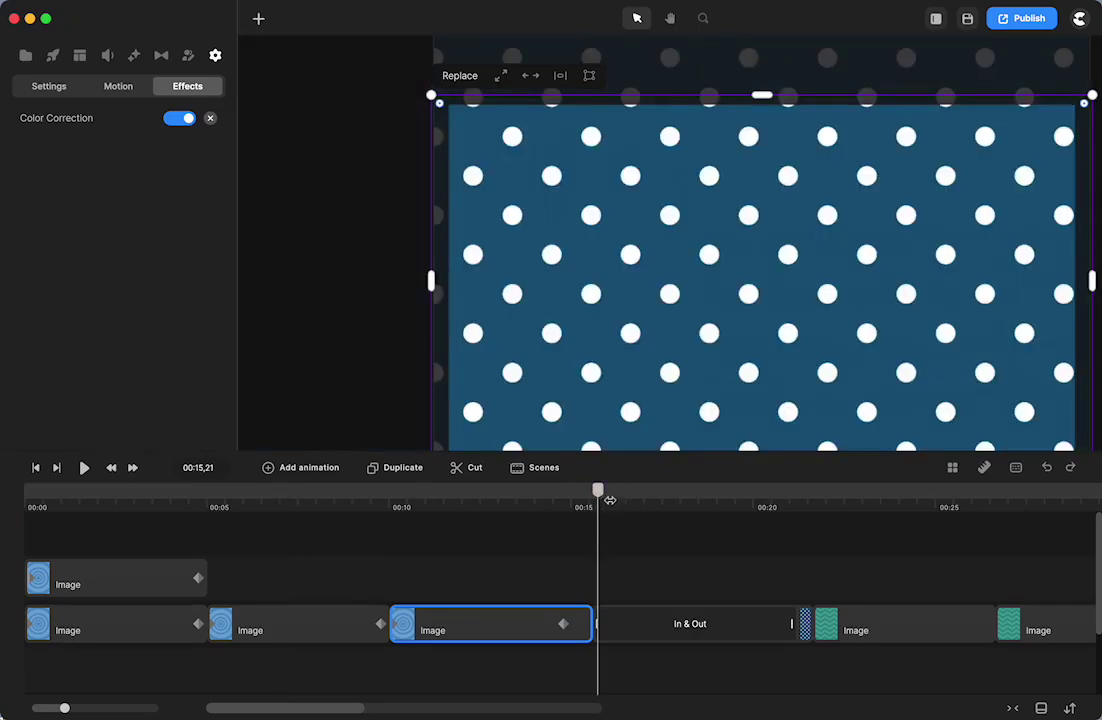
drag(598, 494, 598, 491)
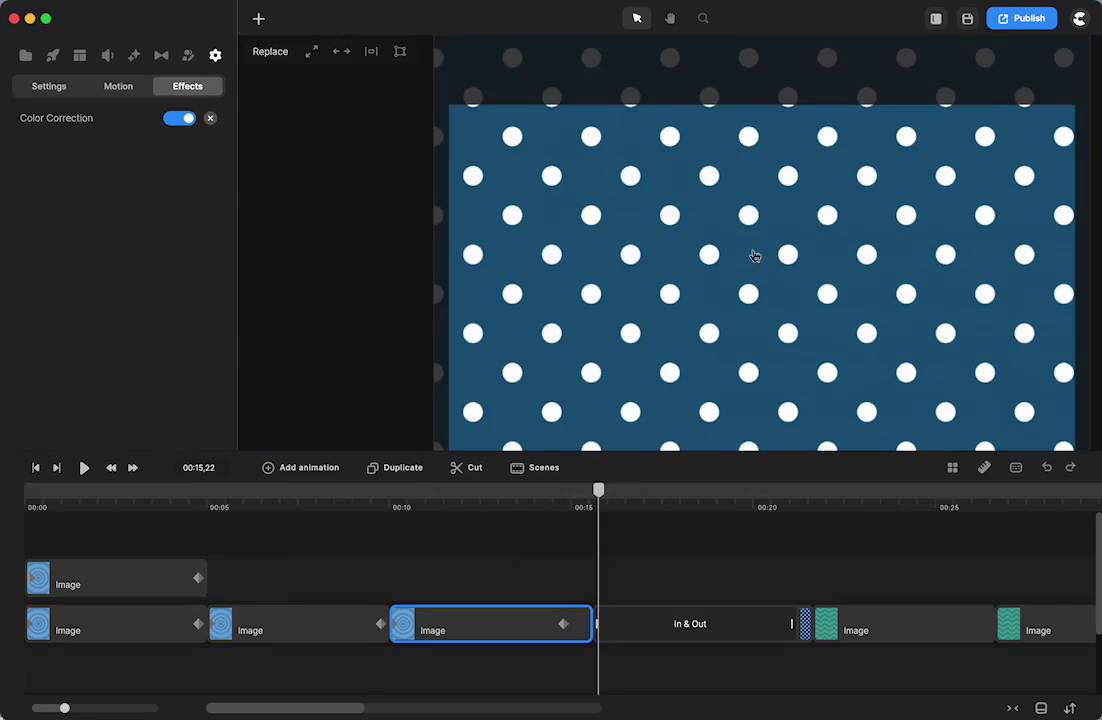
click(53, 56)
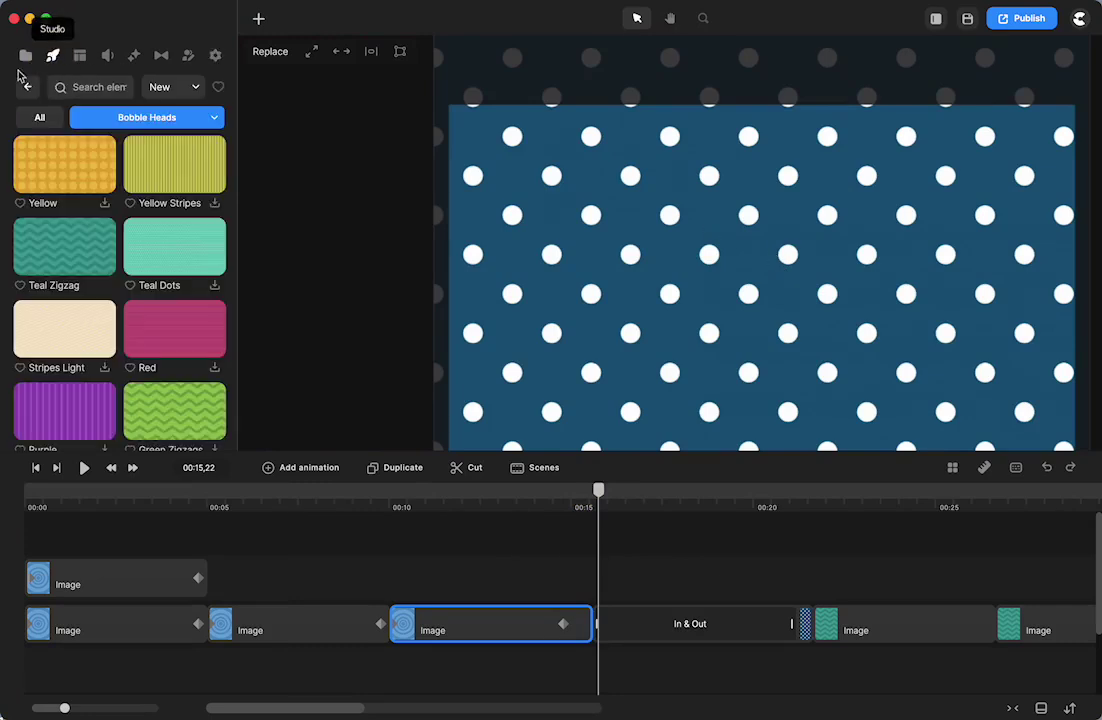
click(25, 55)
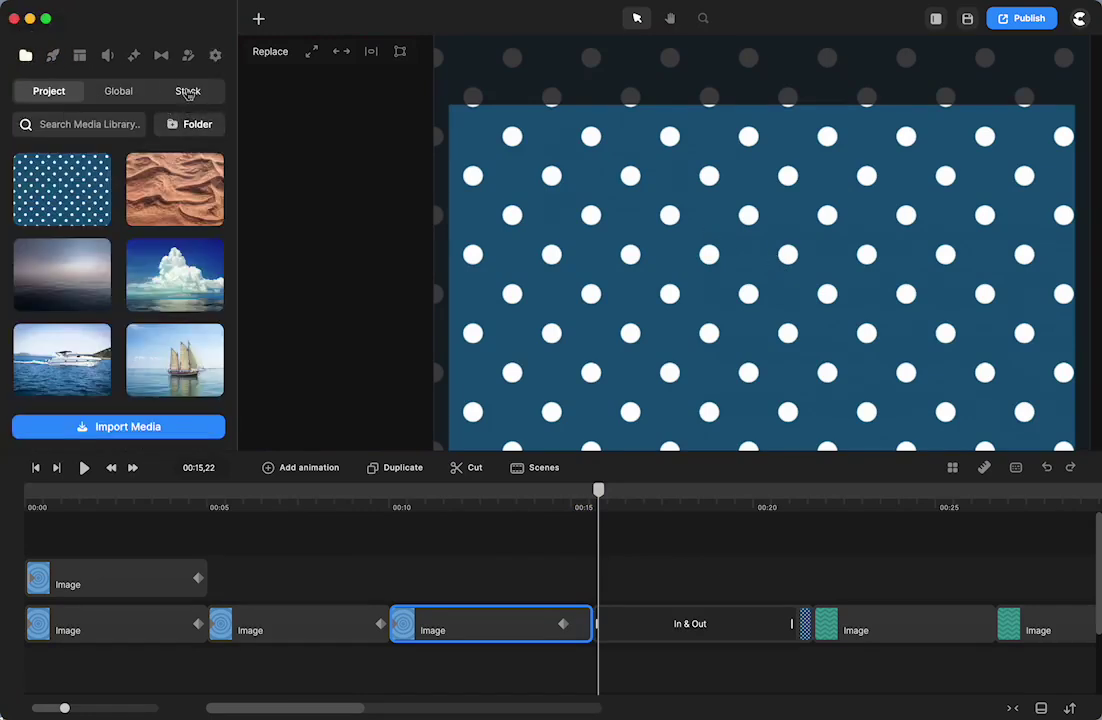
click(187, 91)
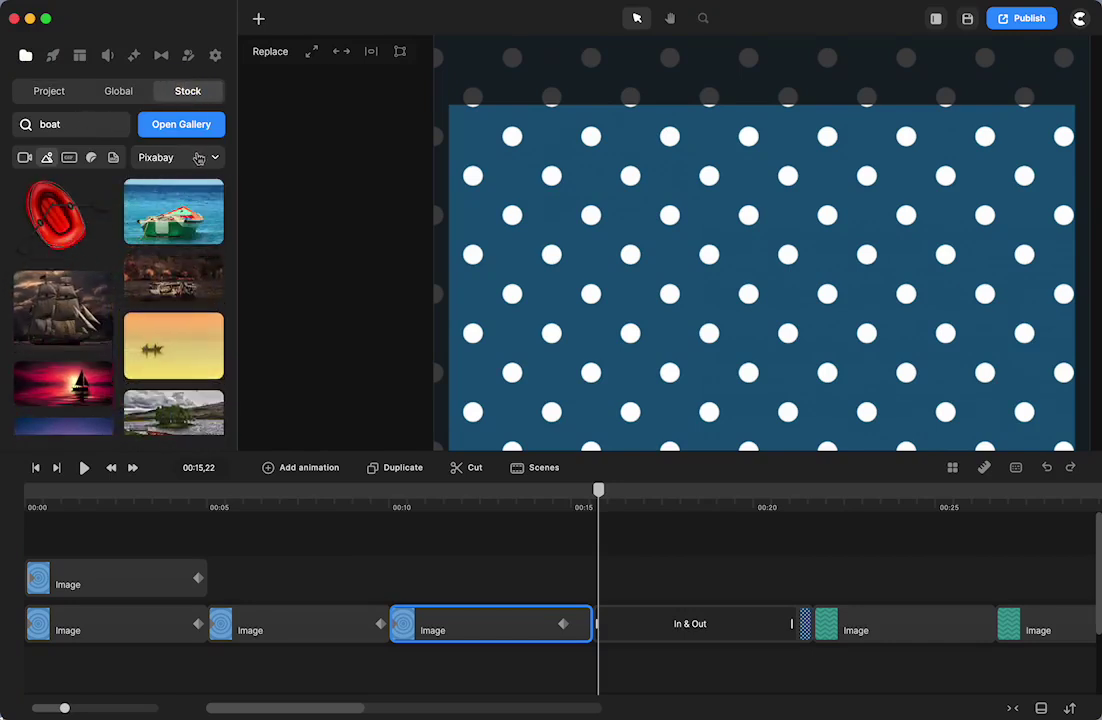
click(27, 124)
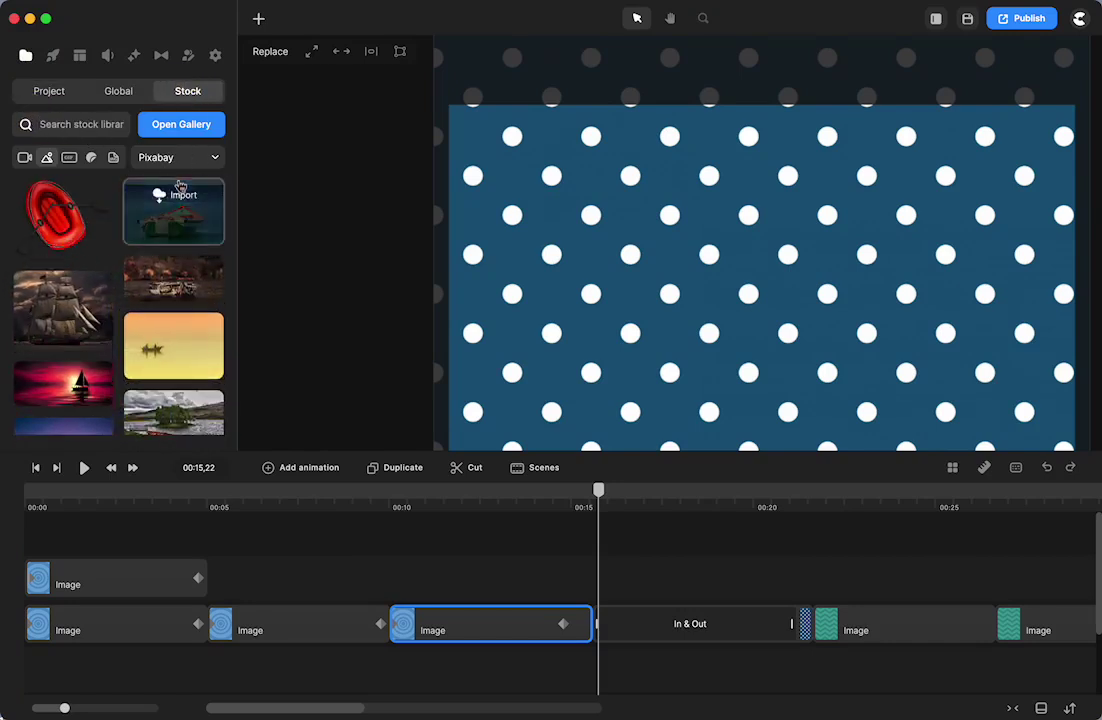
text(d)
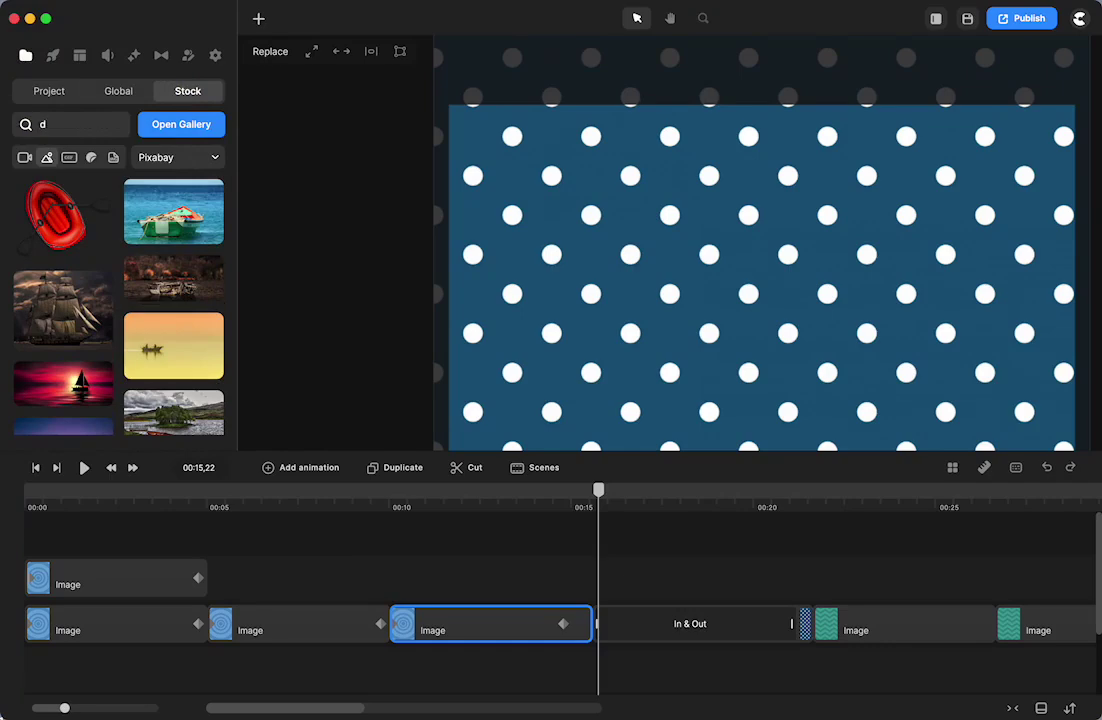
key(BackSpace)
text(polka dots)
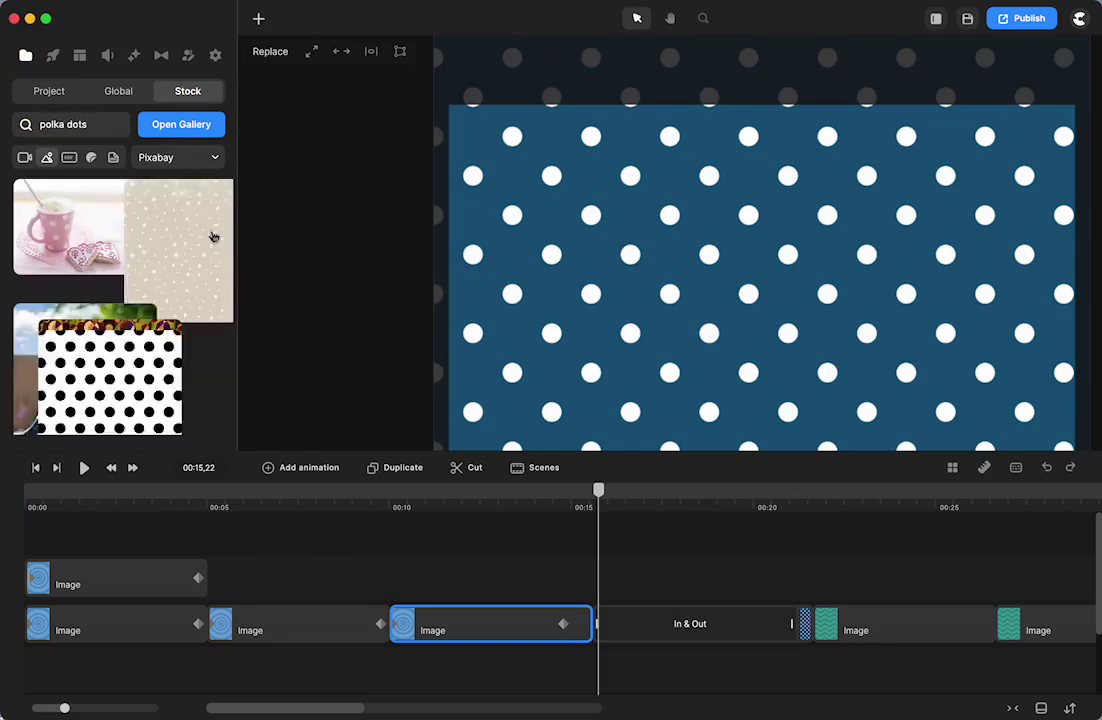
Preview the timeline and set the playhead back to about 00:15
scroll(150, 336, down, 8)
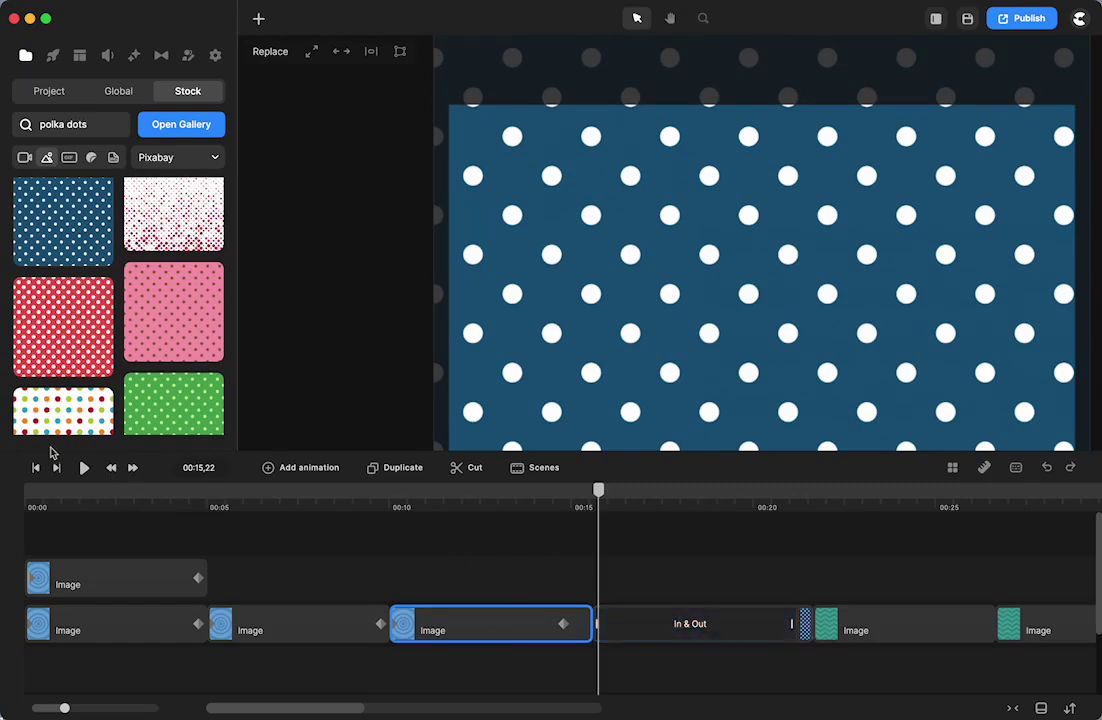
click(84, 469)
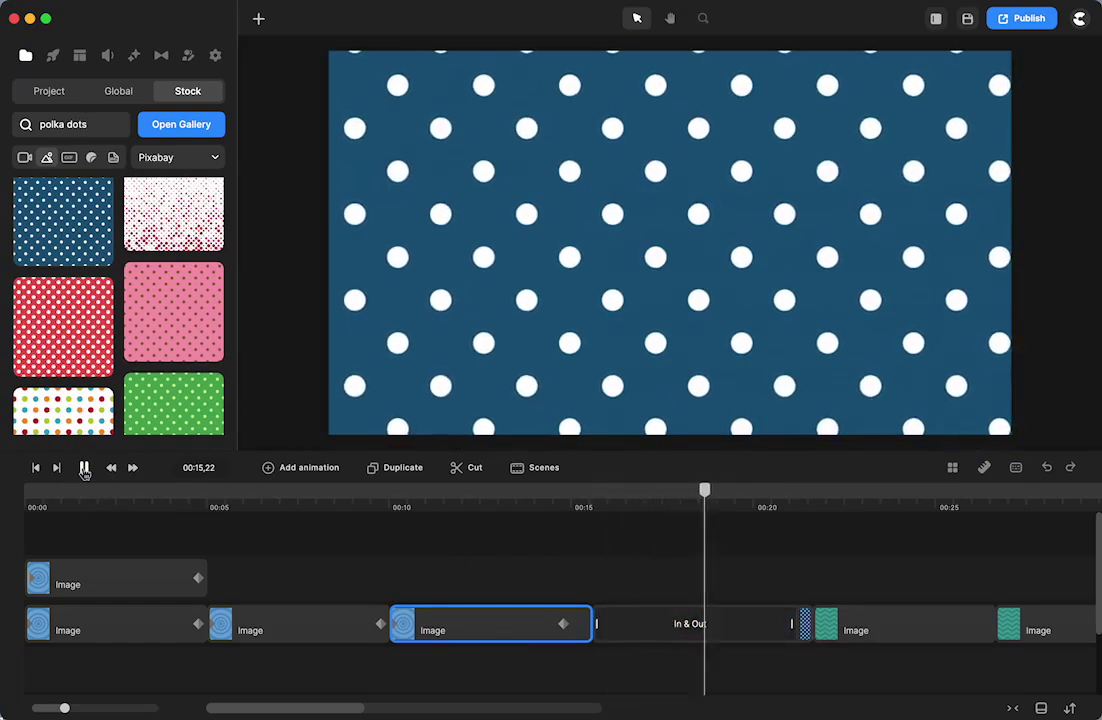
click(84, 469)
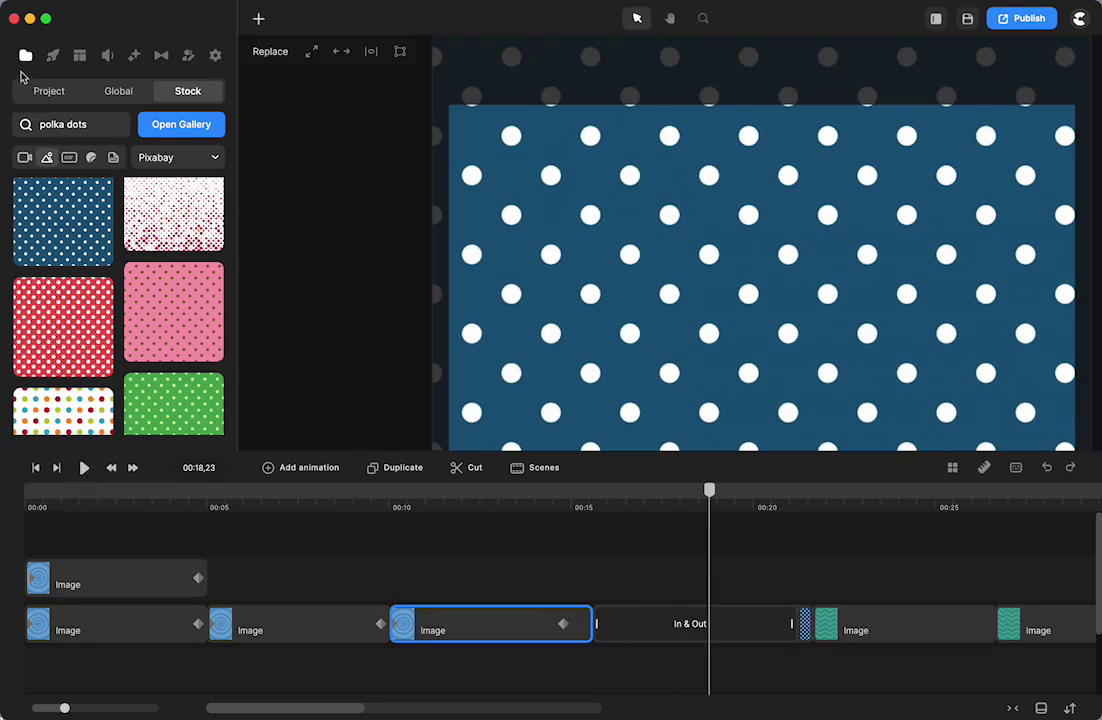
click(605, 500)
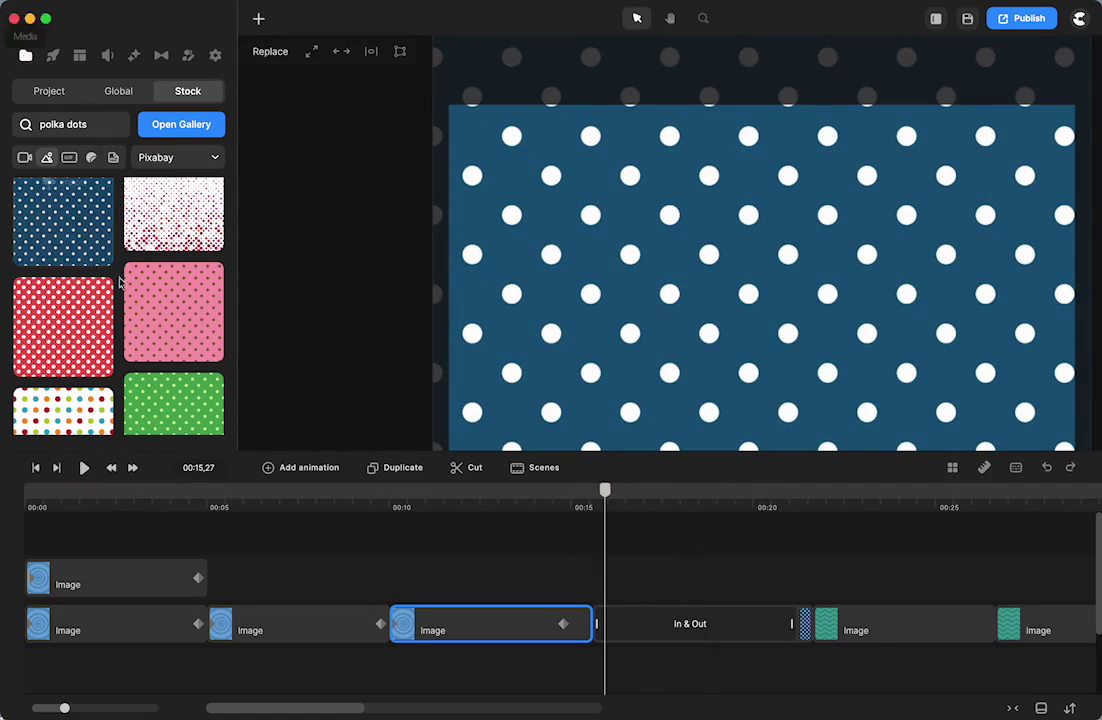
Add the blue polka-dot image at the playhead and move its clip down one track
click(668, 242)
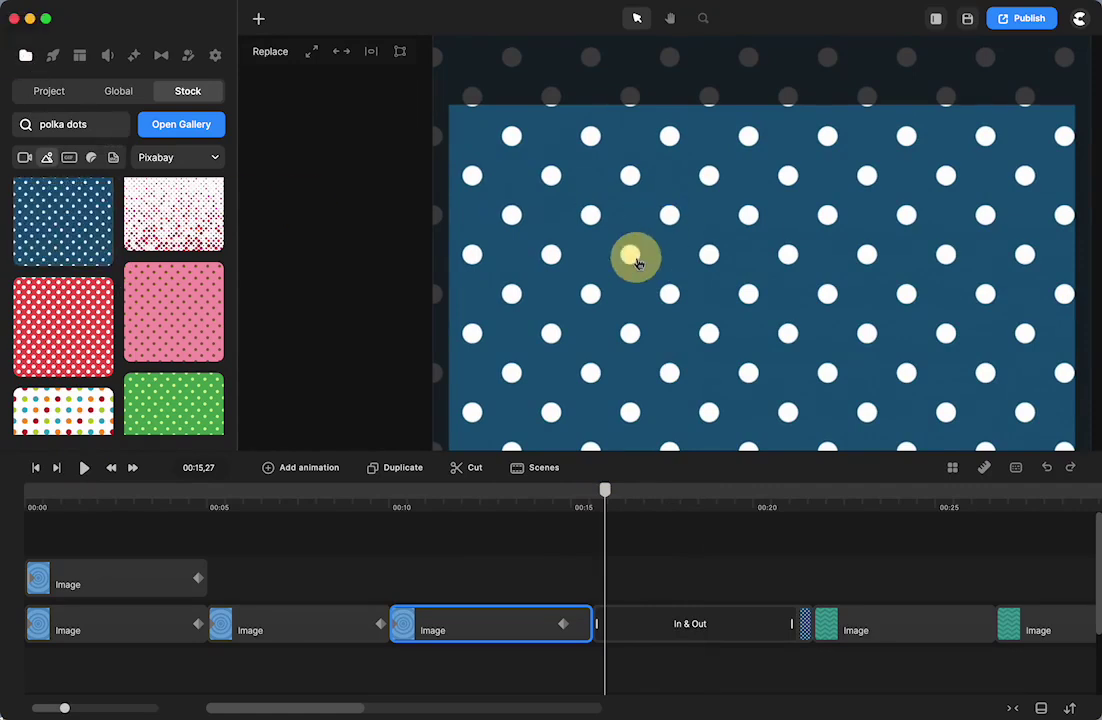
click(45, 91)
drag(62, 200, 640, 262)
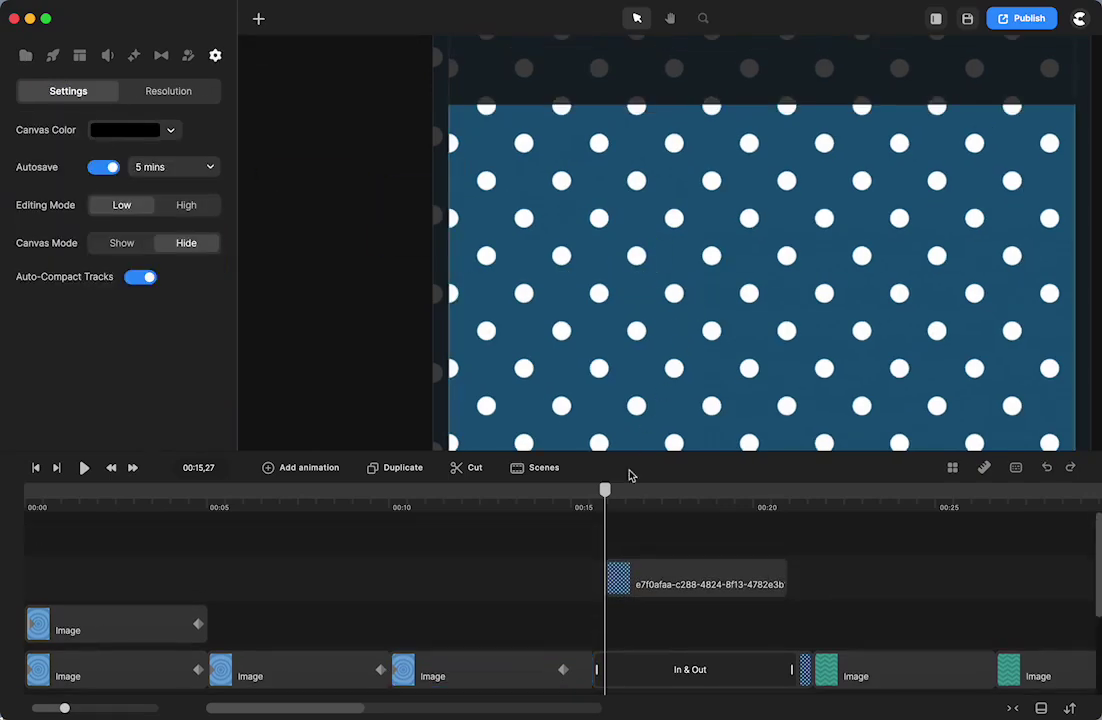
drag(635, 583, 636, 641)
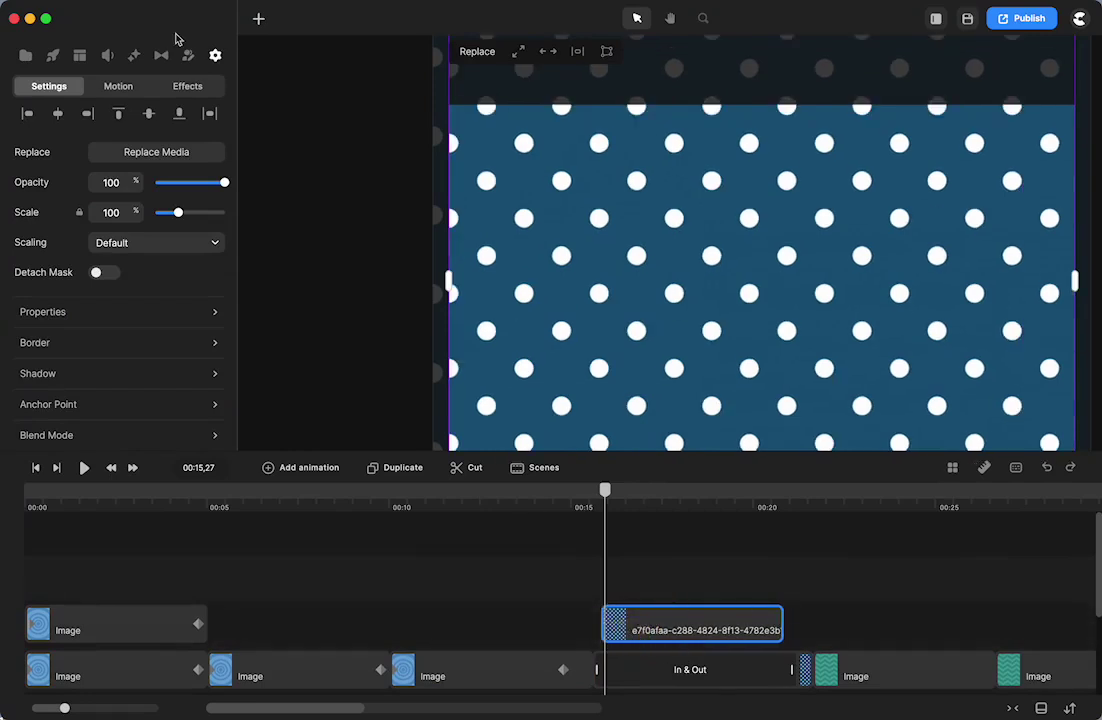
Apply the In & Out scale loop to the polka-dot clip and stretch it across the whole clip
click(120, 86)
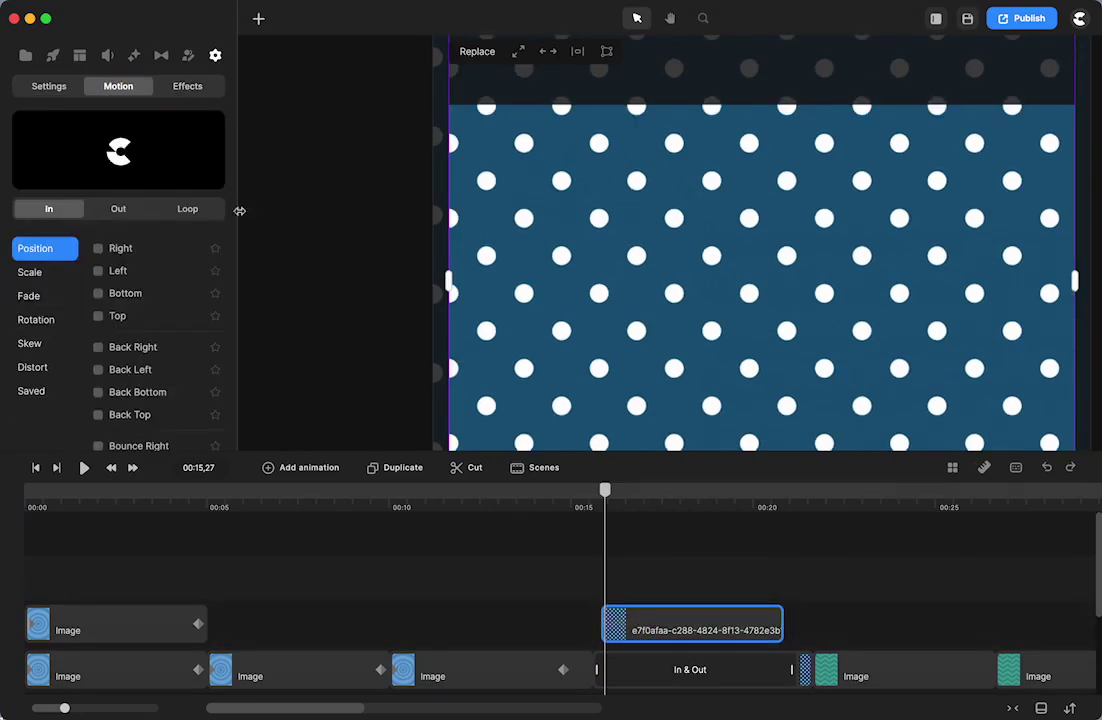
click(187, 211)
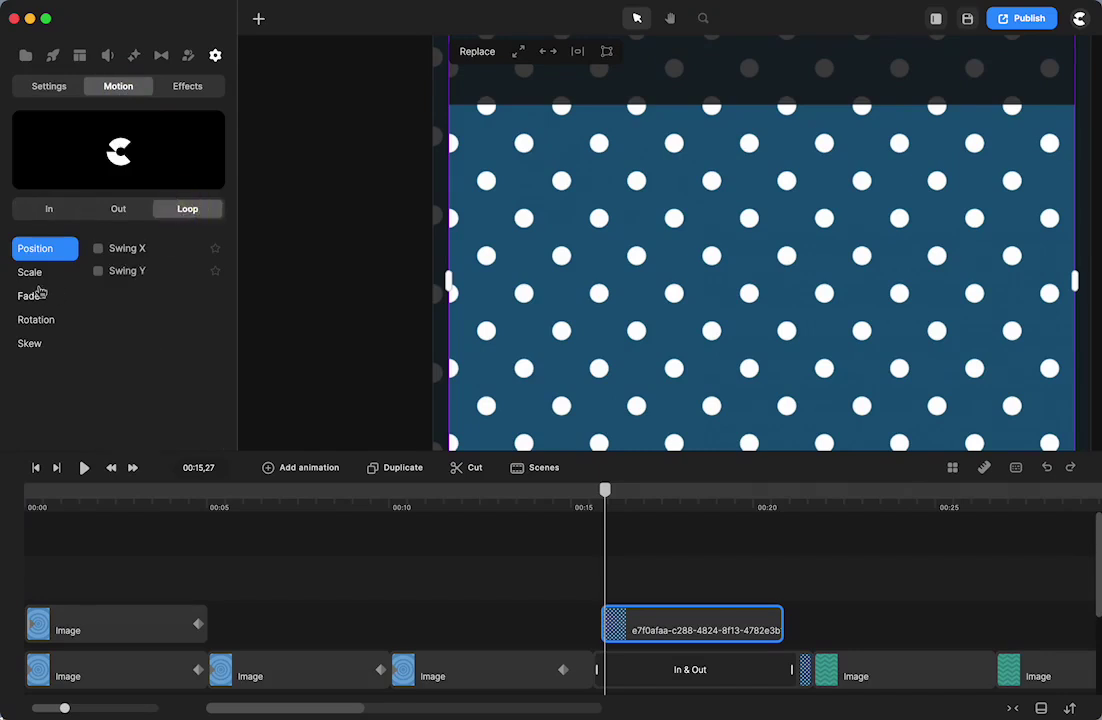
click(29, 275)
click(98, 248)
drag(641, 623, 787, 622)
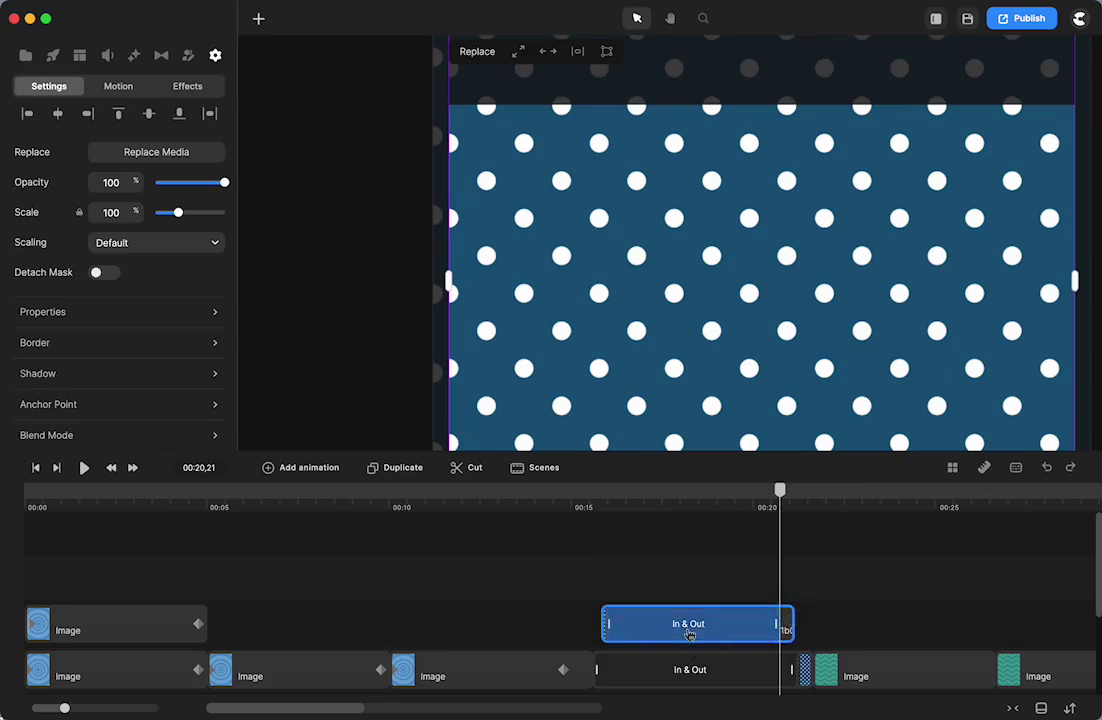
Raise the loop count, lower the zoom, and preview the loop from 00:15
click(686, 626)
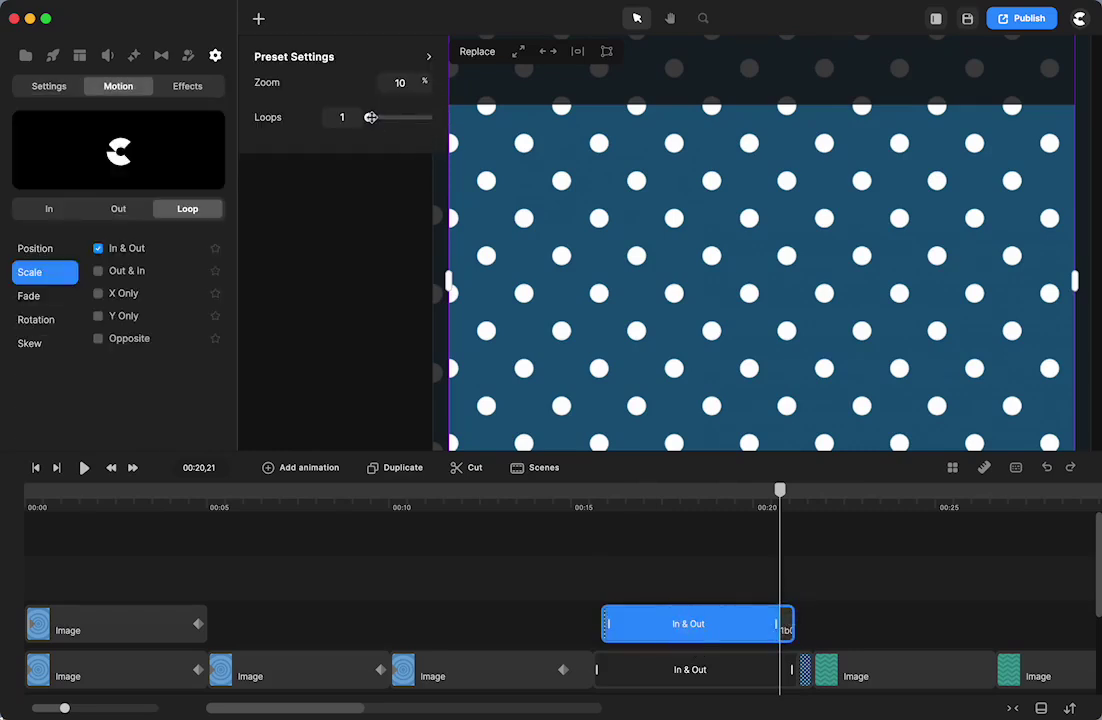
drag(368, 117, 371, 117)
drag(424, 80, 424, 80)
click(605, 498)
click(85, 470)
click(85, 470)
click(548, 307)
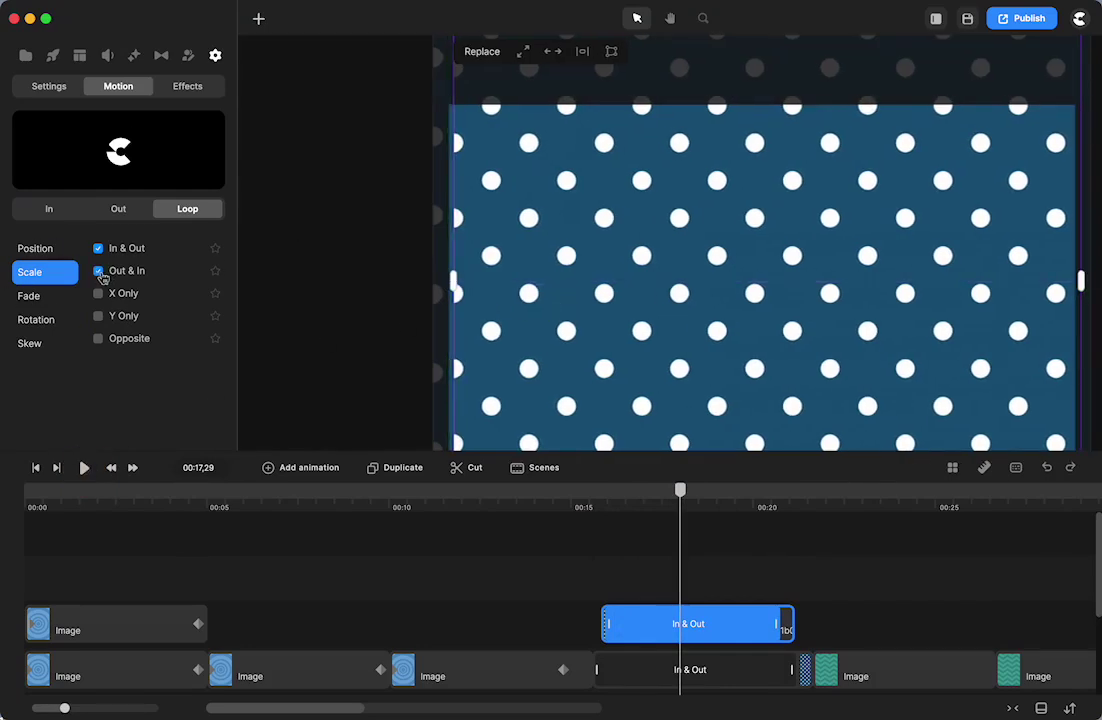
Switch the scale loop to Out & In and fit the image to the canvas width
click(655, 500)
mouse_move(655, 505)
mouse_down()
mouse_move(630, 500)
mouse_move(645, 500)
mouse_up()
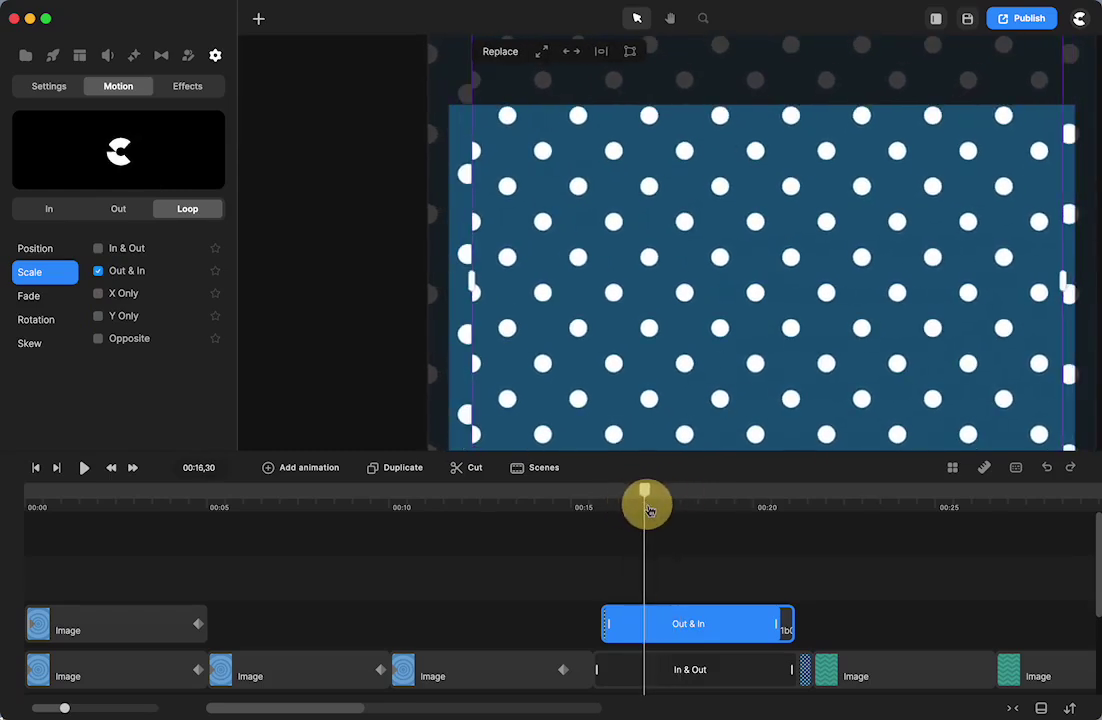
click(542, 52)
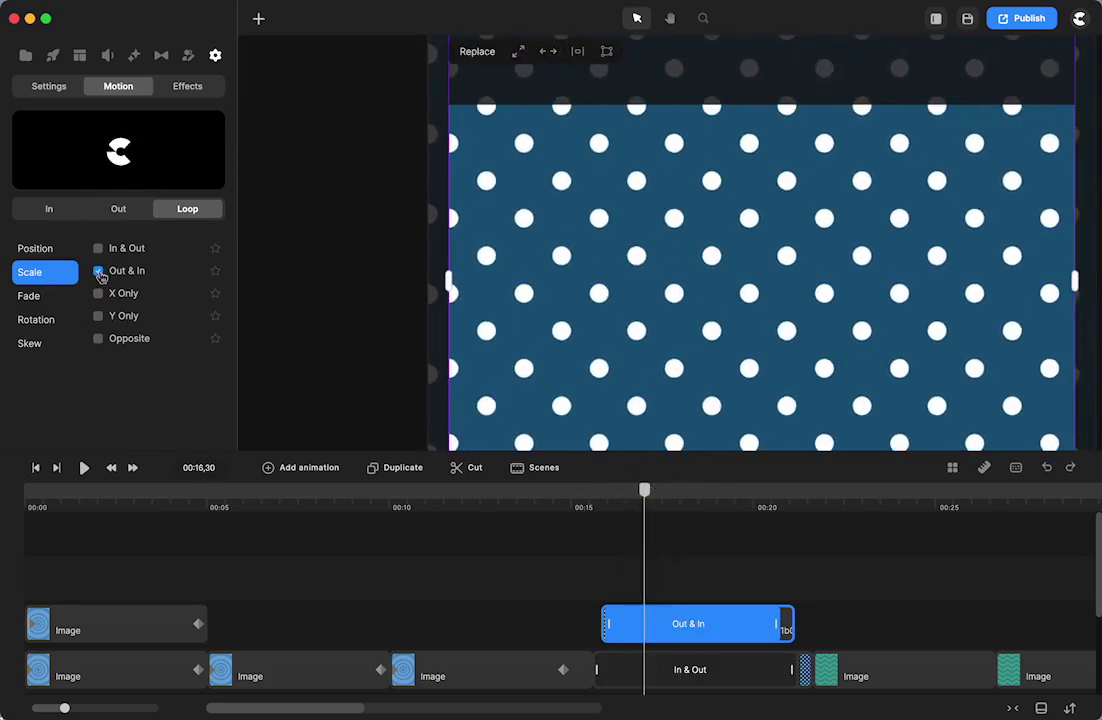
Set the loop to Zoom 2% and 4 loops, then preview it from 00:15
click(680, 634)
drag(428, 84, 419, 86)
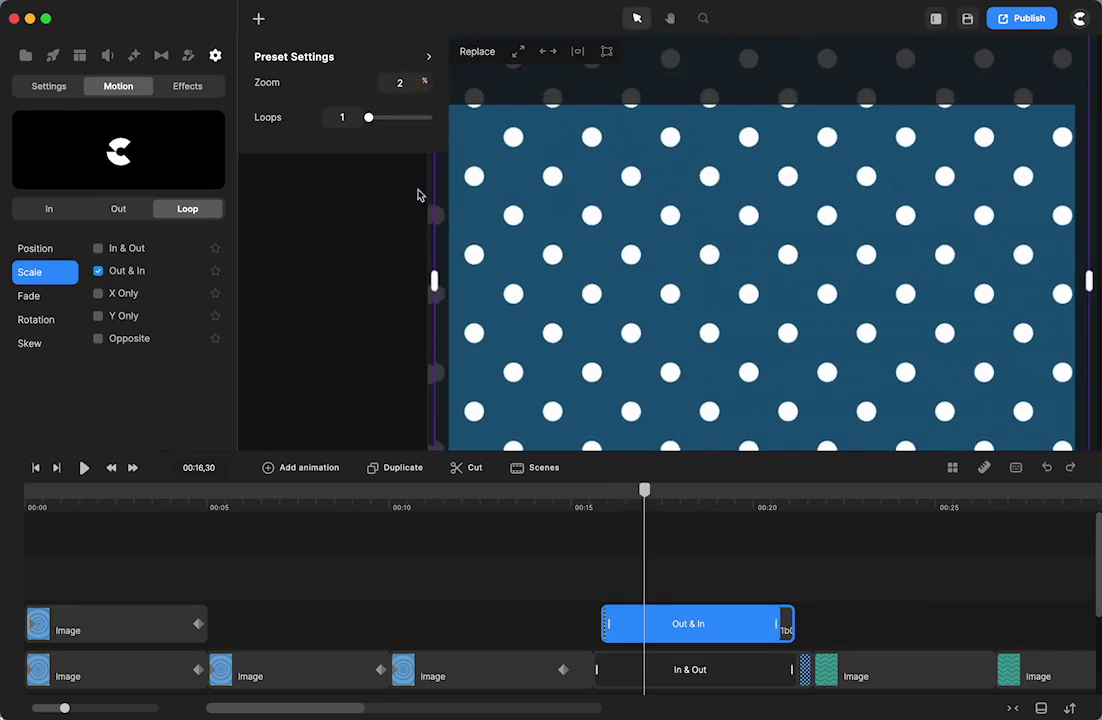
drag(369, 117, 378, 117)
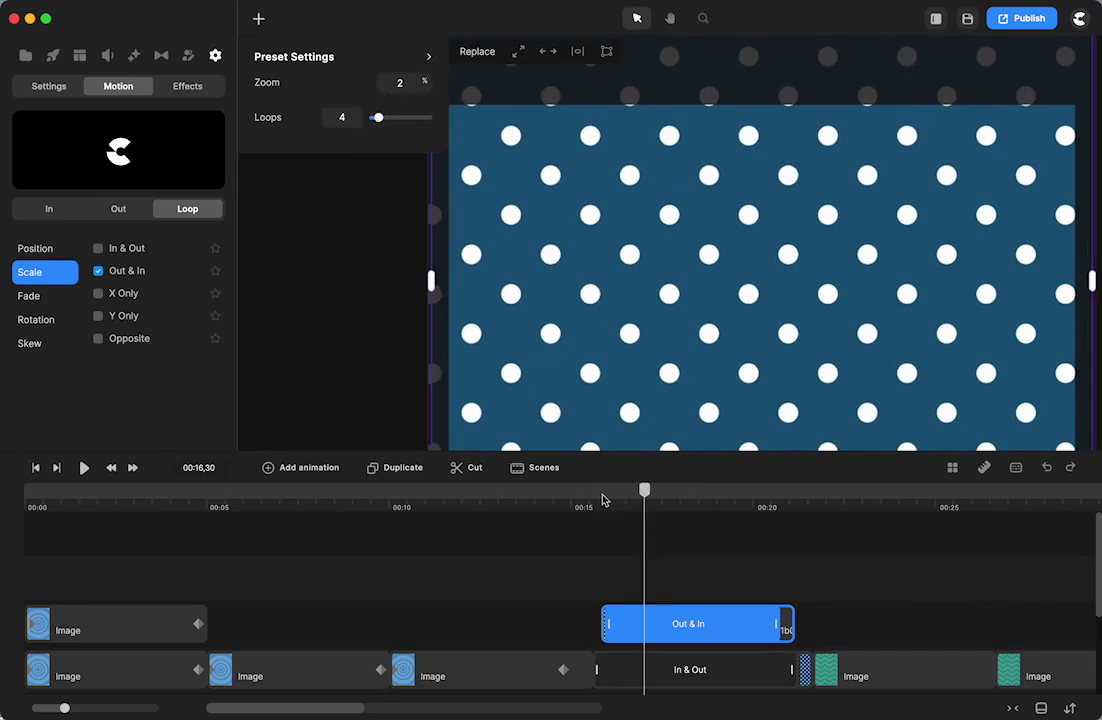
click(603, 500)
click(82, 468)
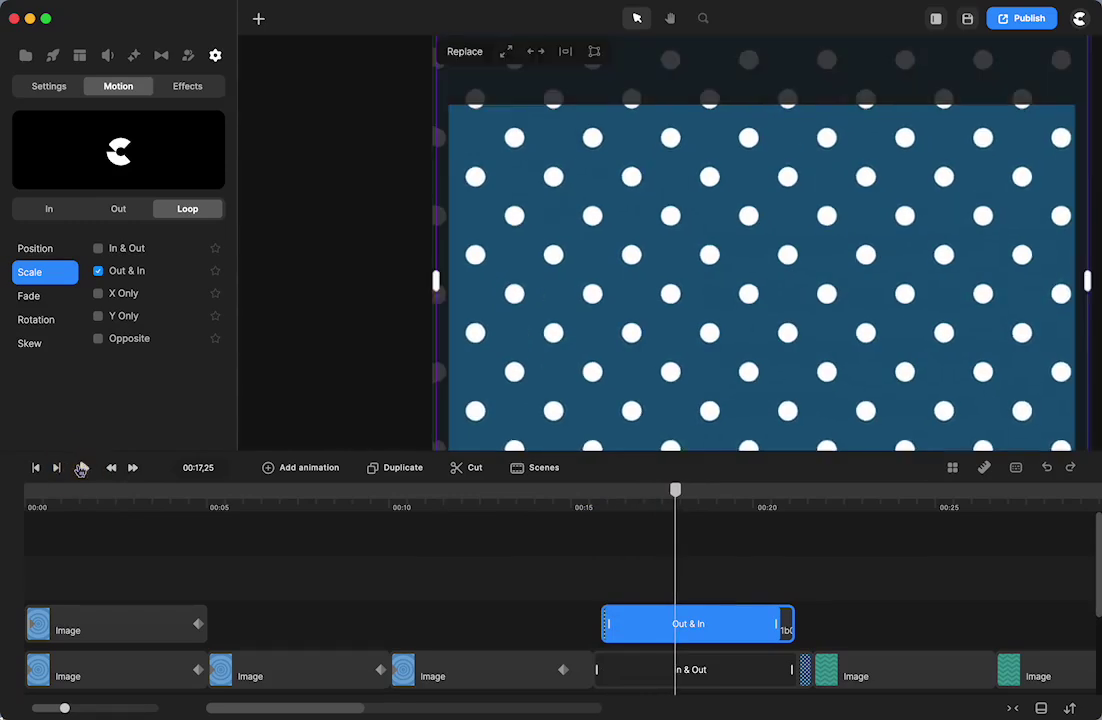
click(82, 468)
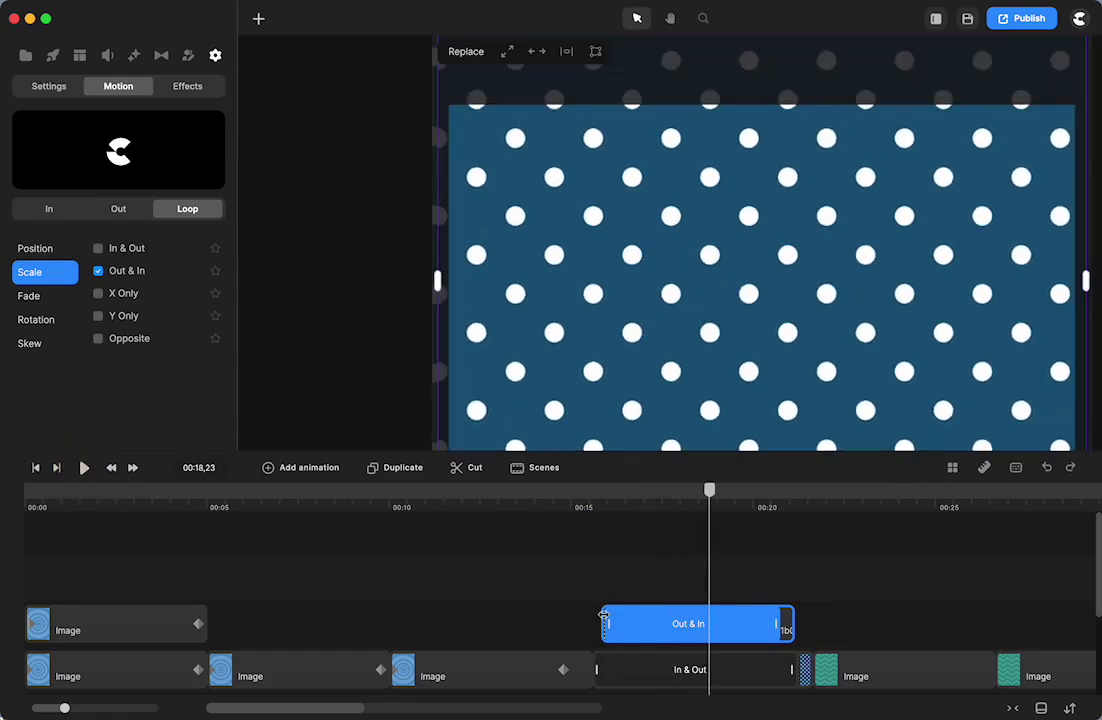
Scrub forward until the green zigzag background appears
scroll(604, 615, right, 5)
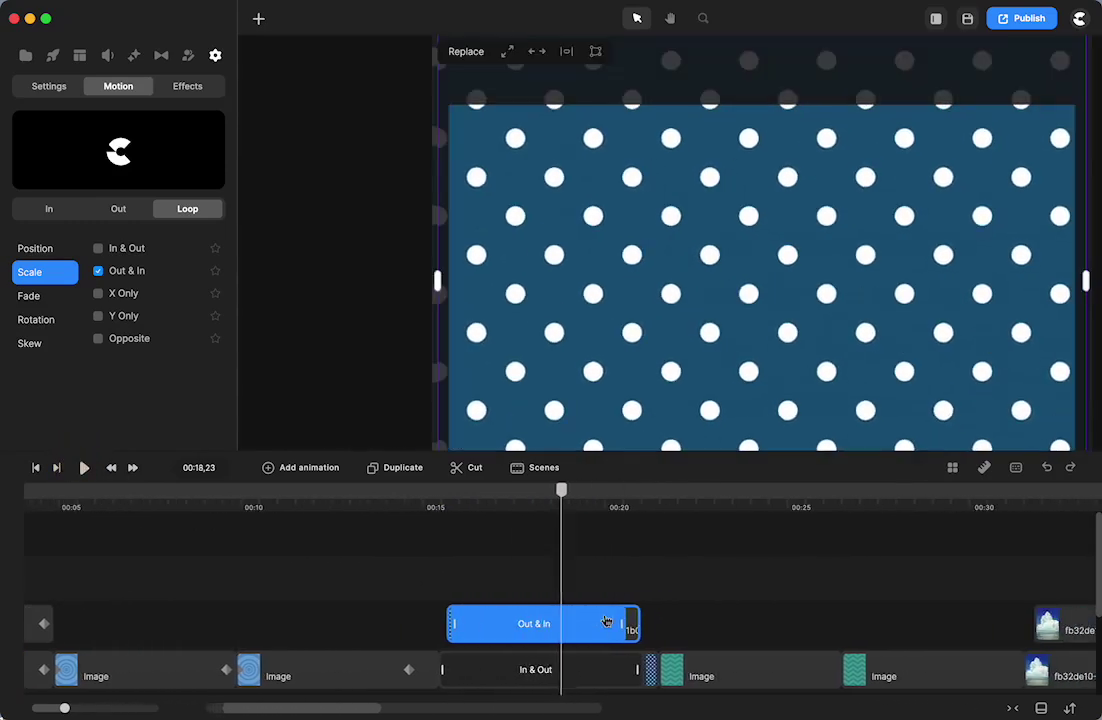
click(570, 492)
drag(573, 492, 617, 493)
Check the zigzag clip's Wave effect by scrubbing, then bring up the effects library
click(646, 678)
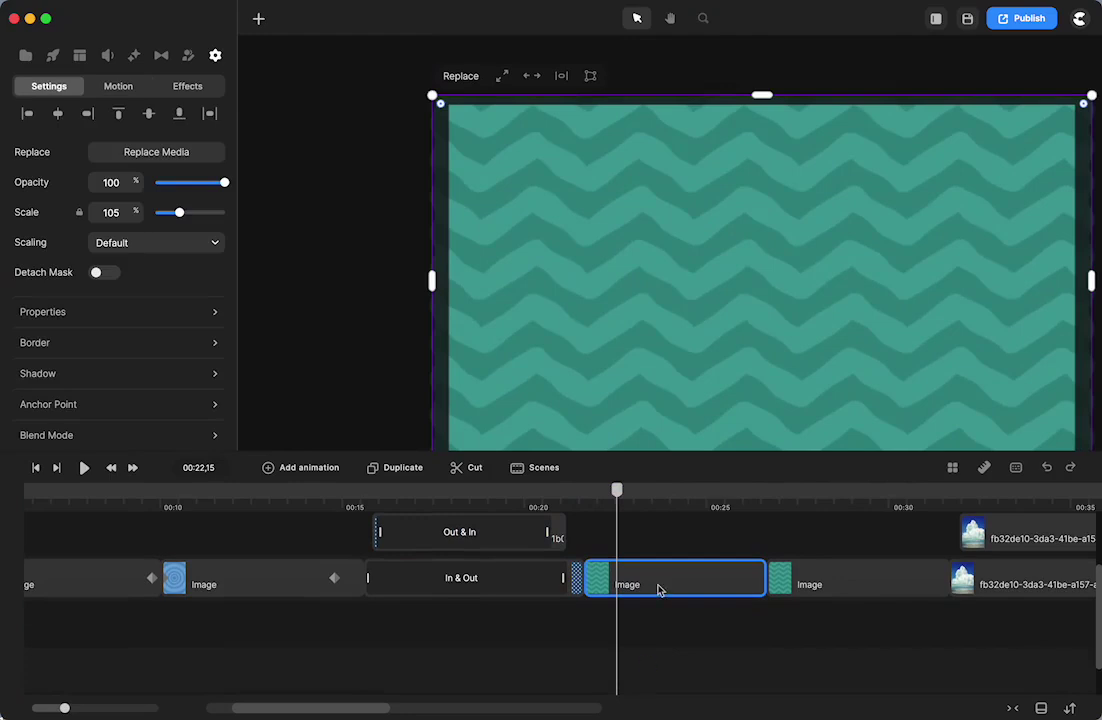
click(136, 57)
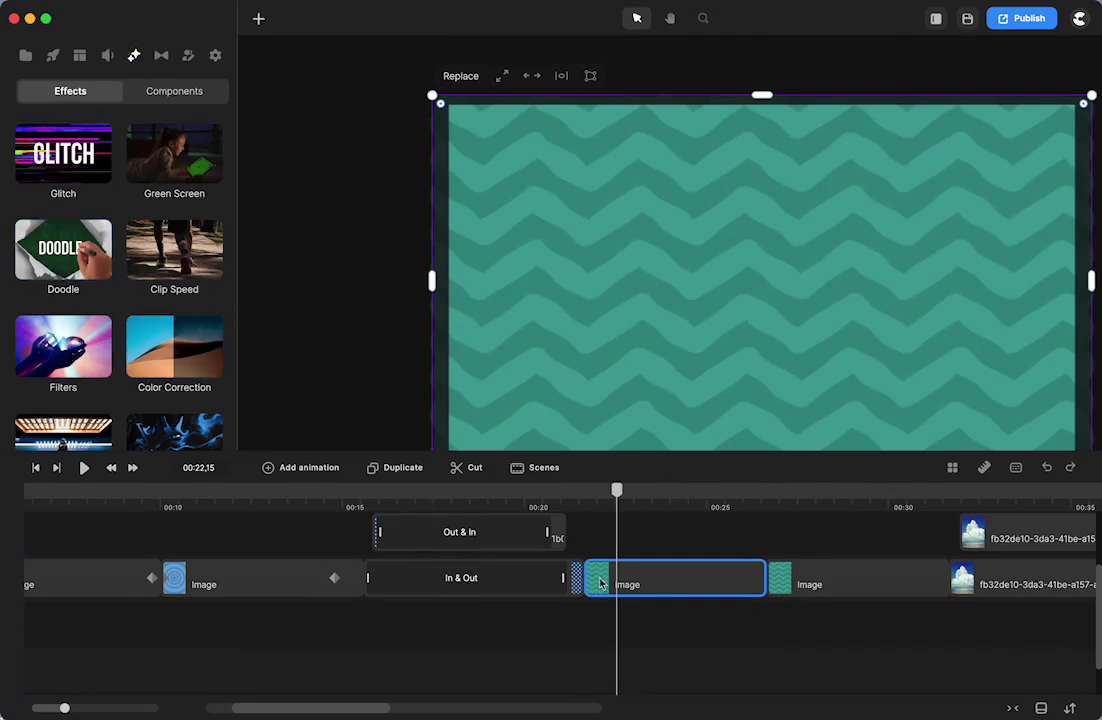
click(629, 650)
click(635, 585)
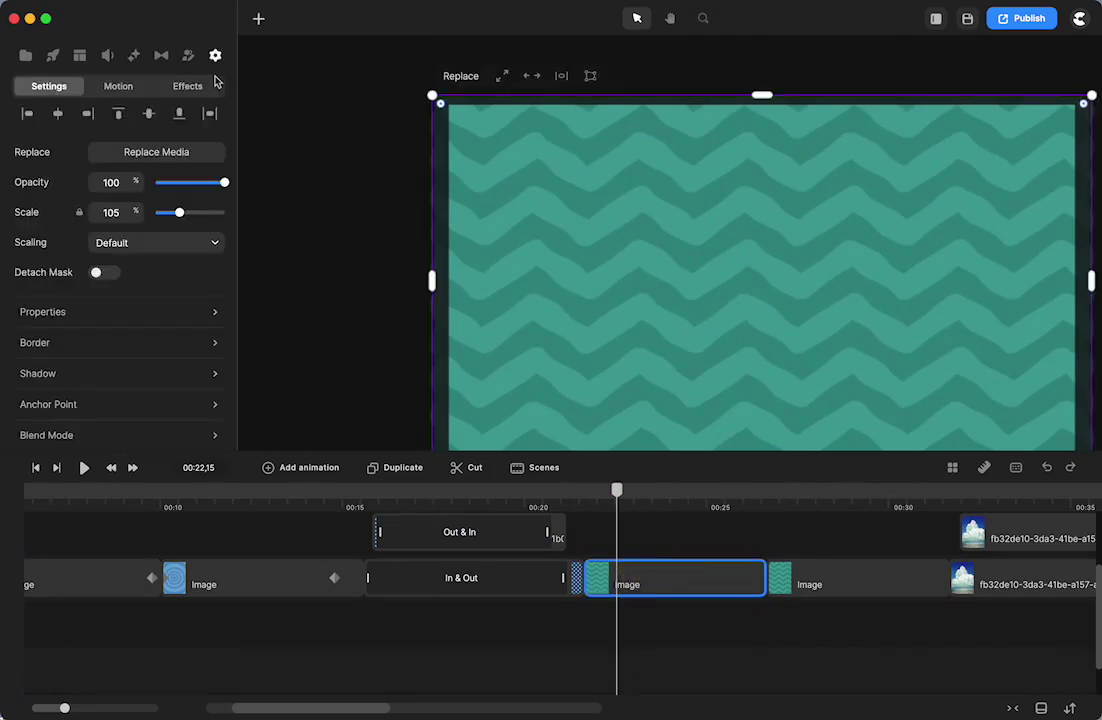
click(185, 88)
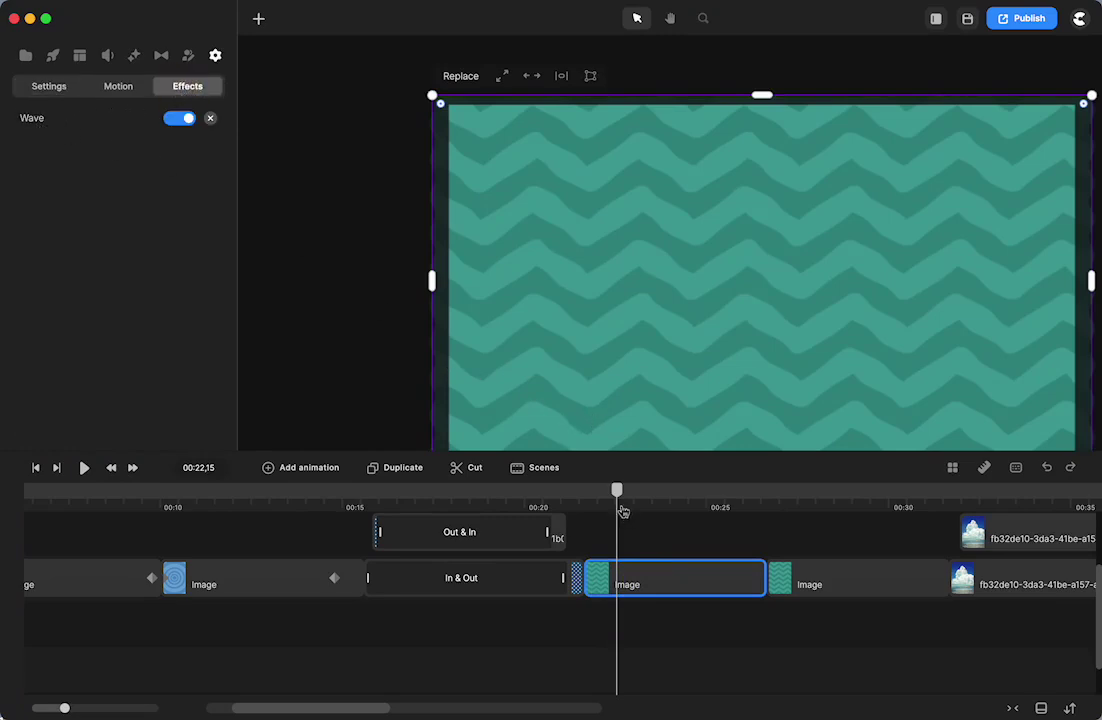
mouse_move(617, 497)
mouse_down()
mouse_move(590, 497)
mouse_move(679, 500)
mouse_move(636, 505)
mouse_up()
click(134, 55)
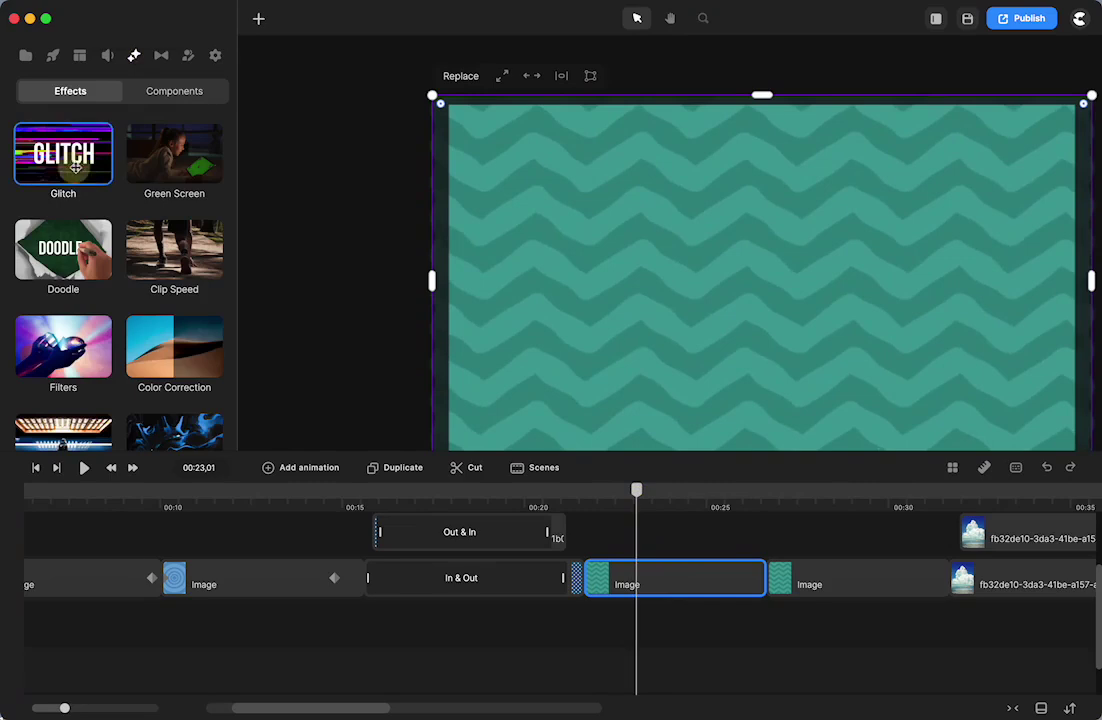
Replace the zigzag clip's Wave with a Glitch effect at 3 lines and 85% shift strength
drag(73, 168, 598, 252)
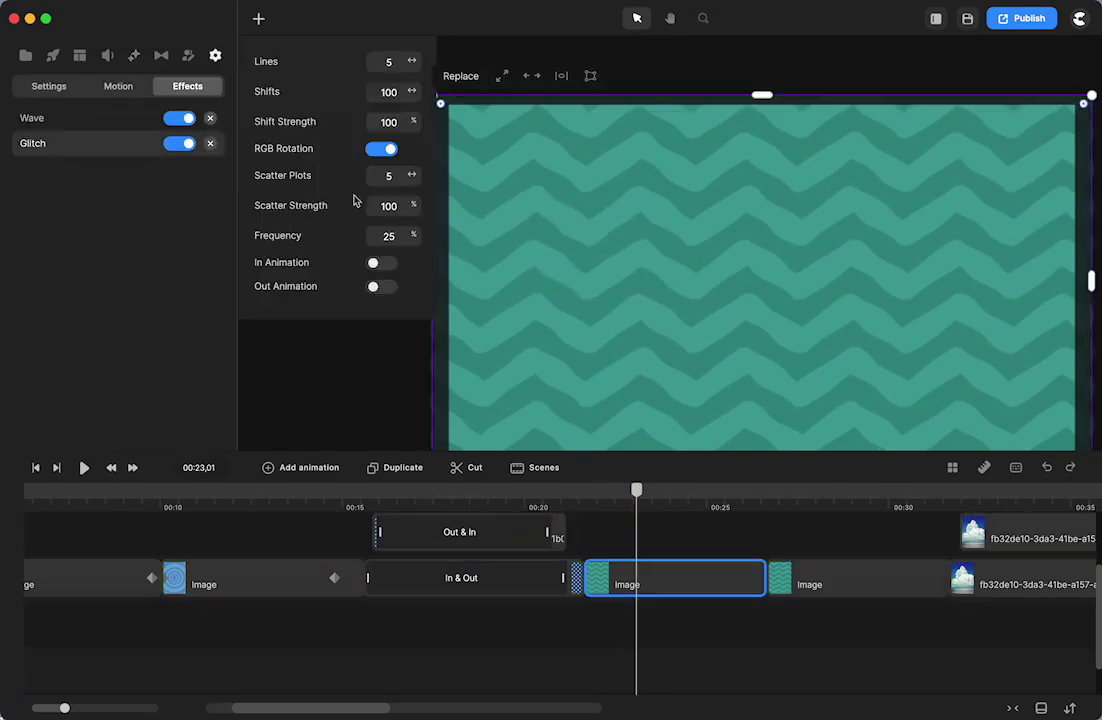
click(210, 119)
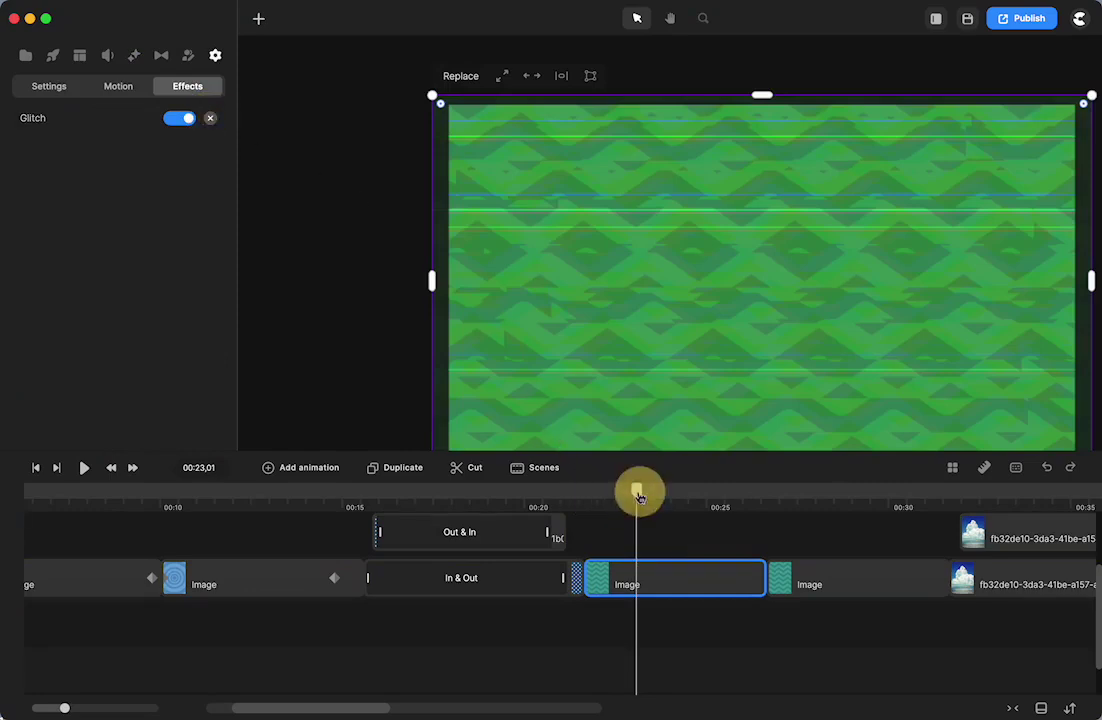
drag(635, 493, 604, 500)
click(34, 117)
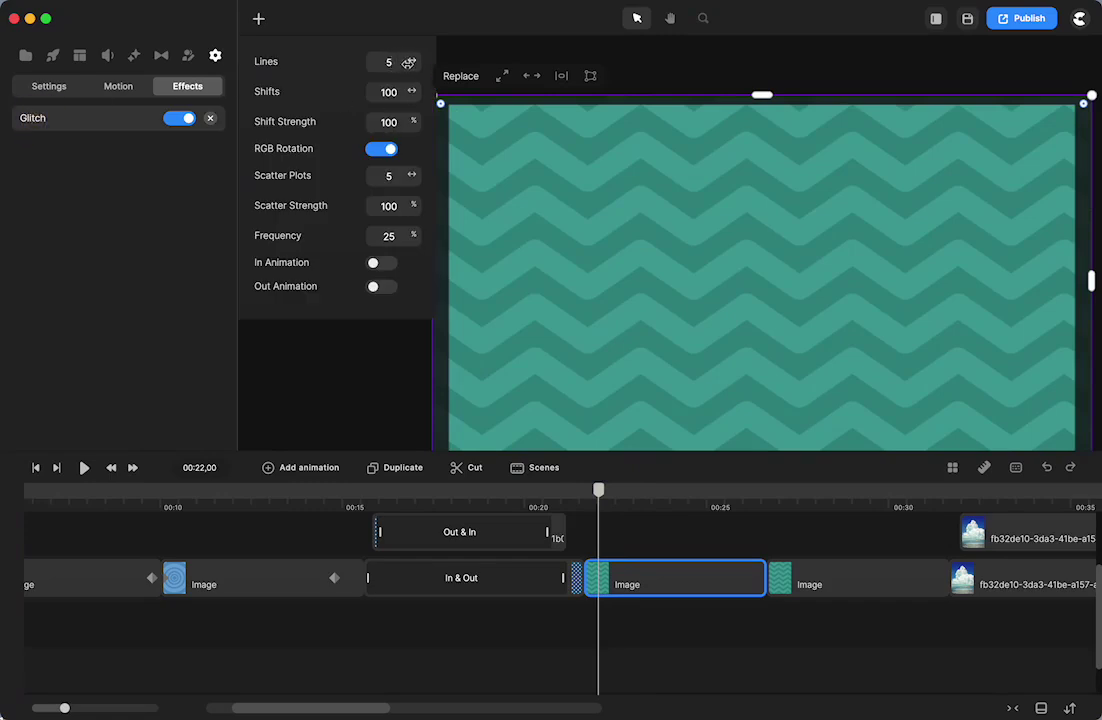
drag(408, 62, 408, 63)
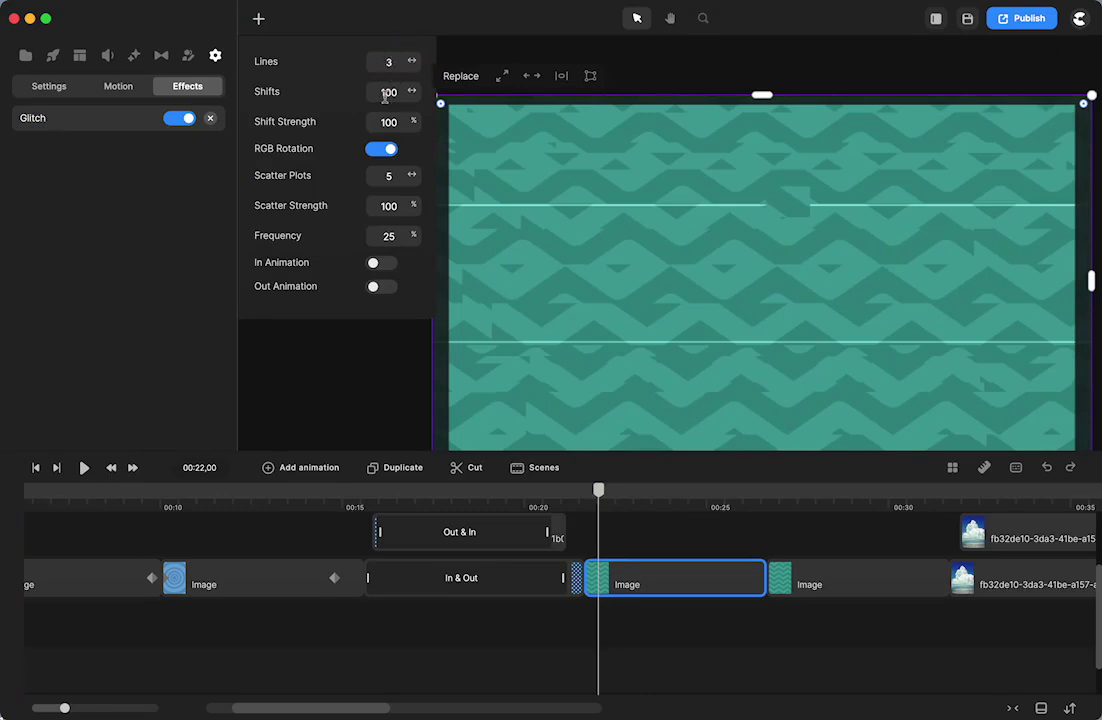
drag(416, 121, 409, 121)
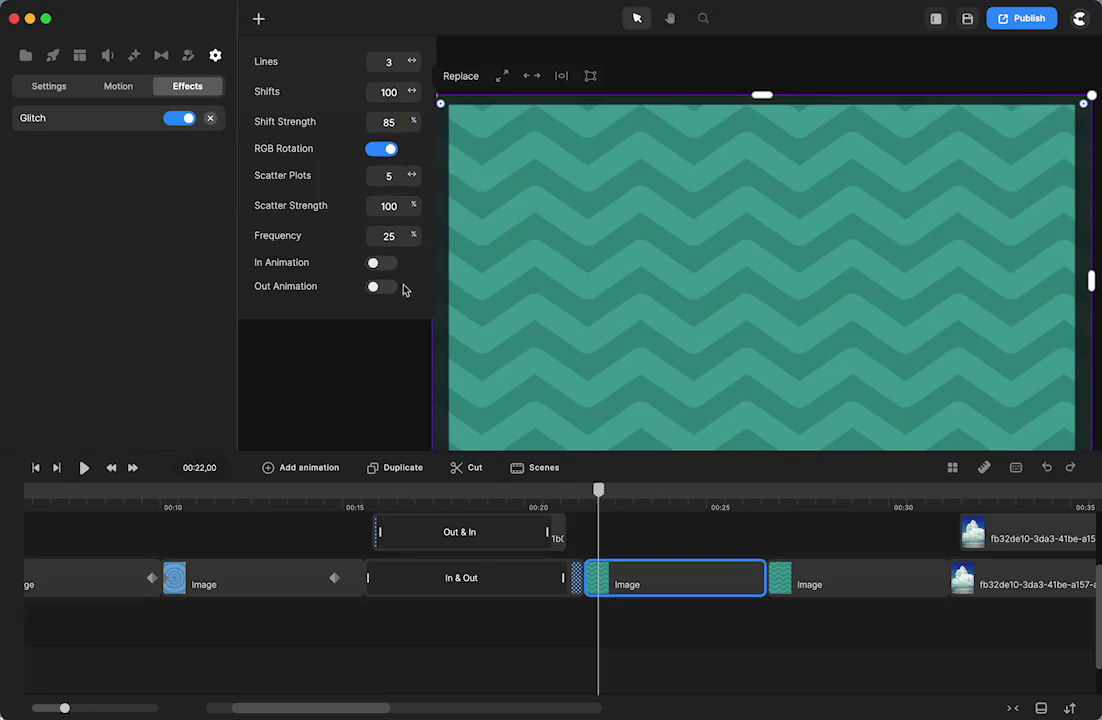
Turn on the Glitch In Animation and preview it from just before the clip
click(376, 266)
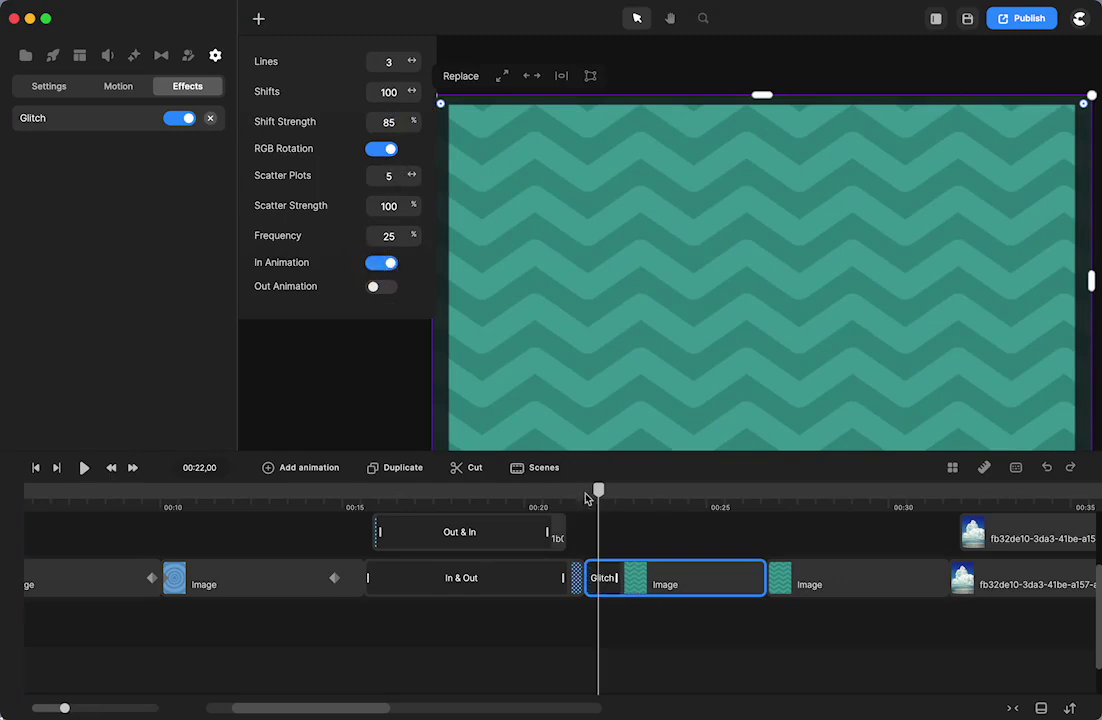
click(584, 495)
click(84, 467)
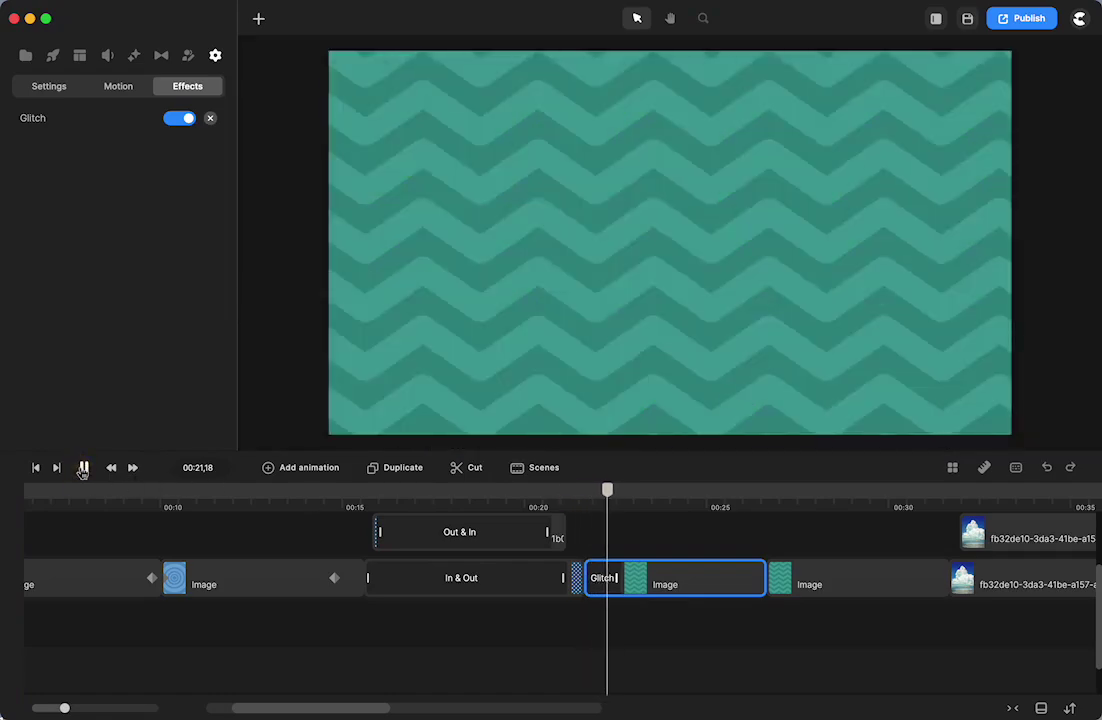
click(84, 467)
Turn on the Glitch Out Animation and play it back before moving to the second zigzag clip
click(32, 117)
click(381, 287)
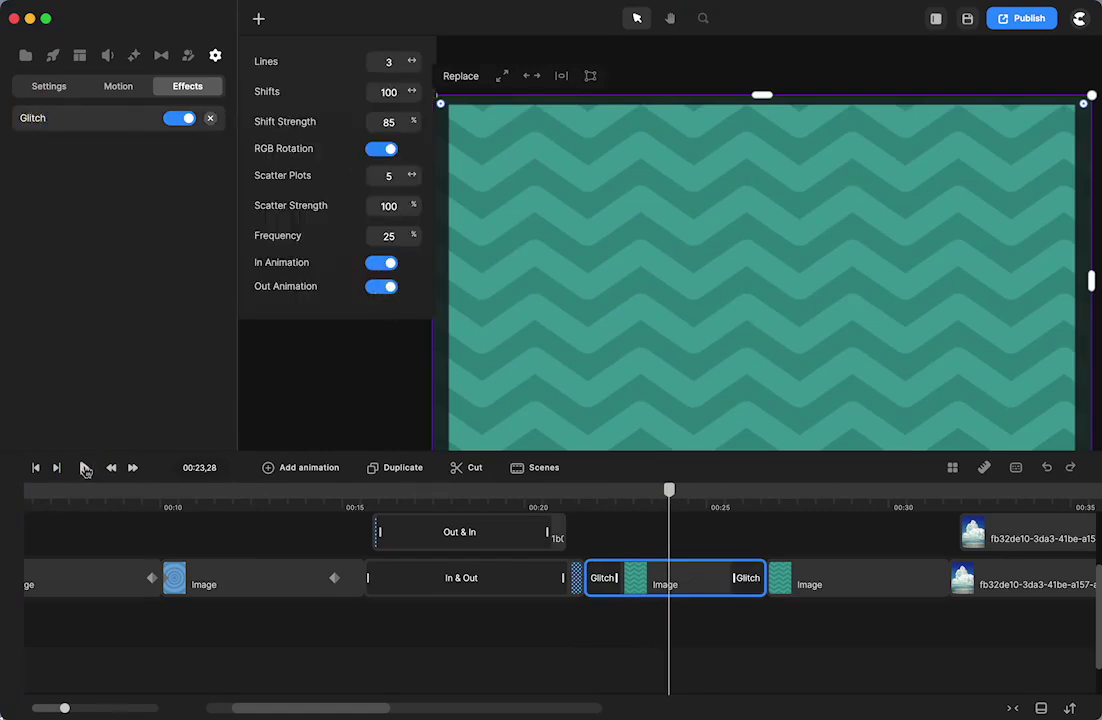
click(85, 468)
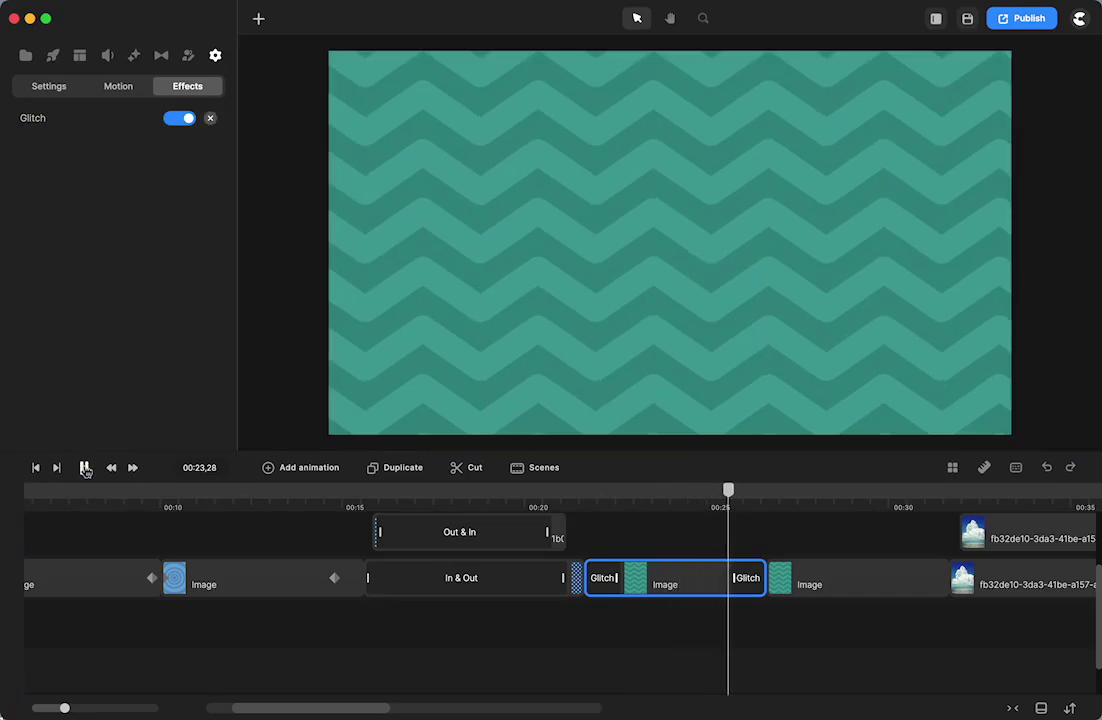
click(85, 468)
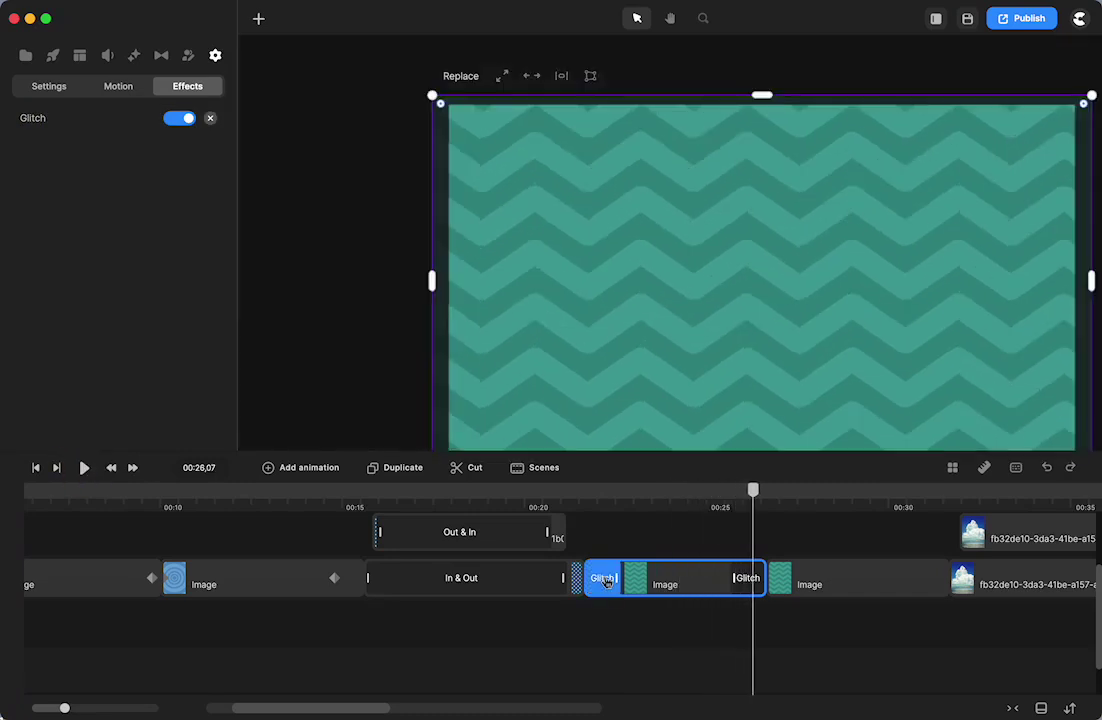
scroll(598, 585, right, 5)
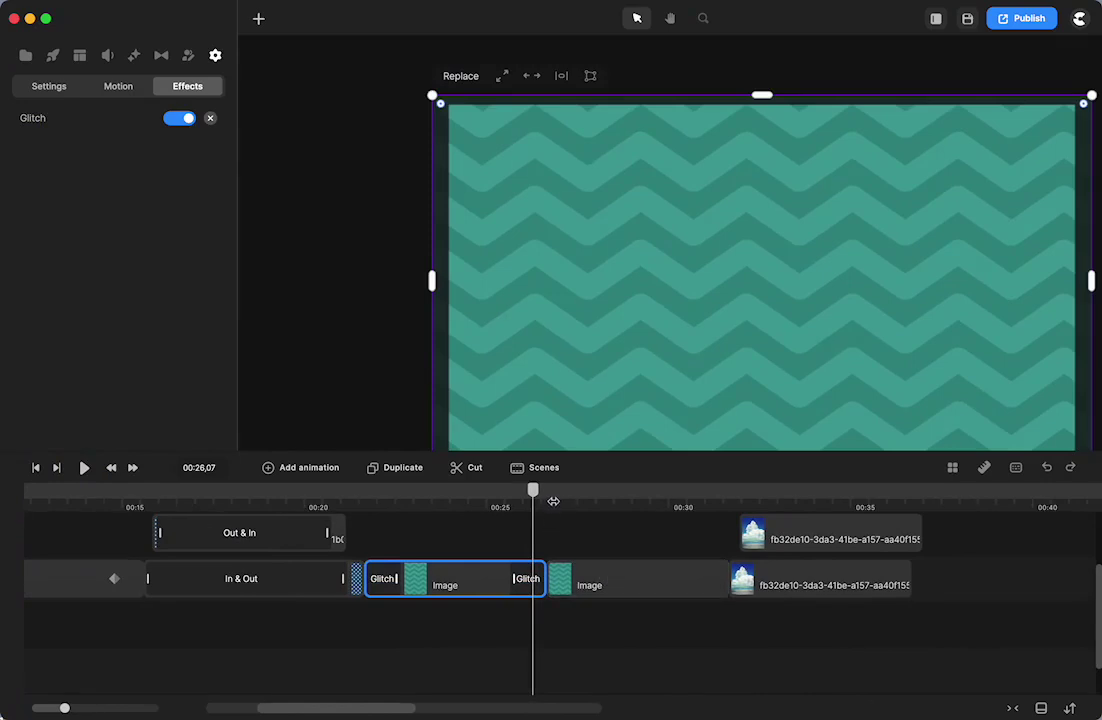
click(556, 494)
Raise the second zigzag clip's Turbulence speed from 4 to 20 while previewing
drag(557, 495, 572, 521)
click(615, 597)
click(187, 86)
click(48, 117)
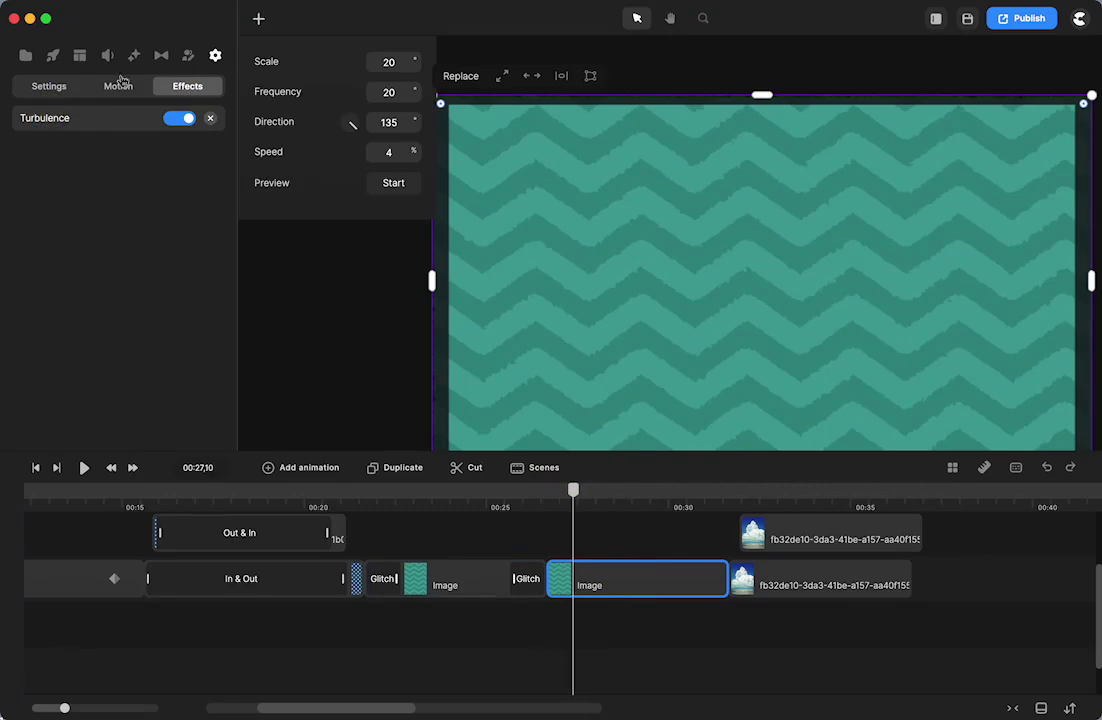
click(393, 184)
drag(410, 149, 427, 155)
Hide the upper cloud-and-sea clip
scroll(642, 528, right, 2)
click(765, 542)
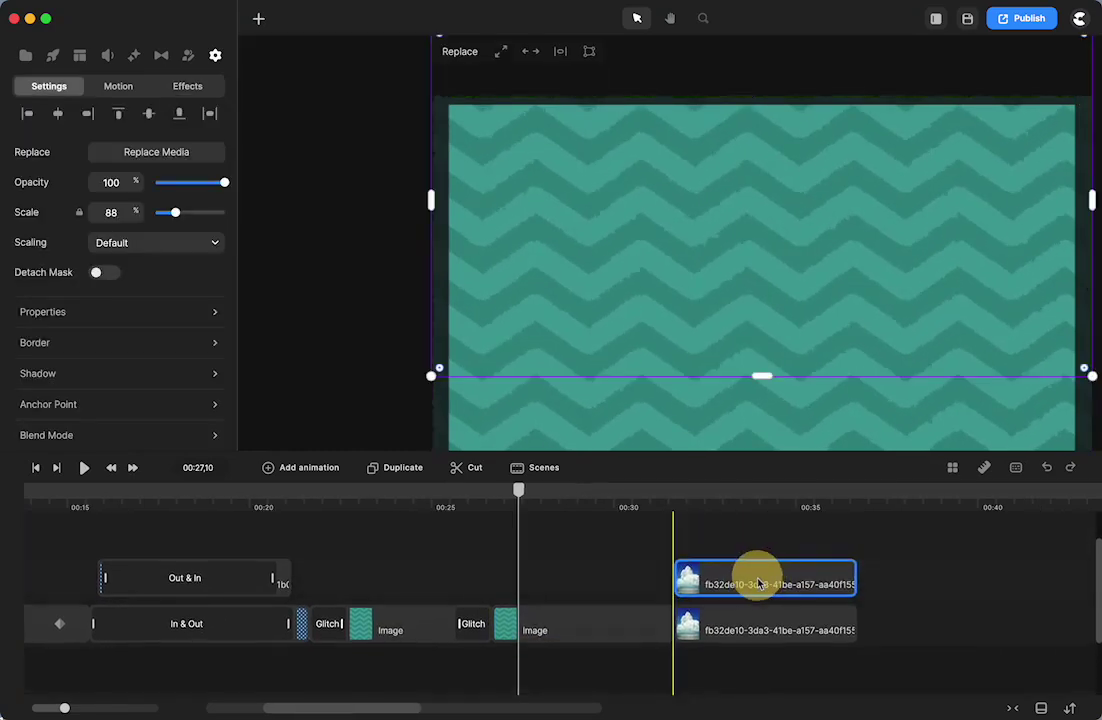
right_click(758, 583)
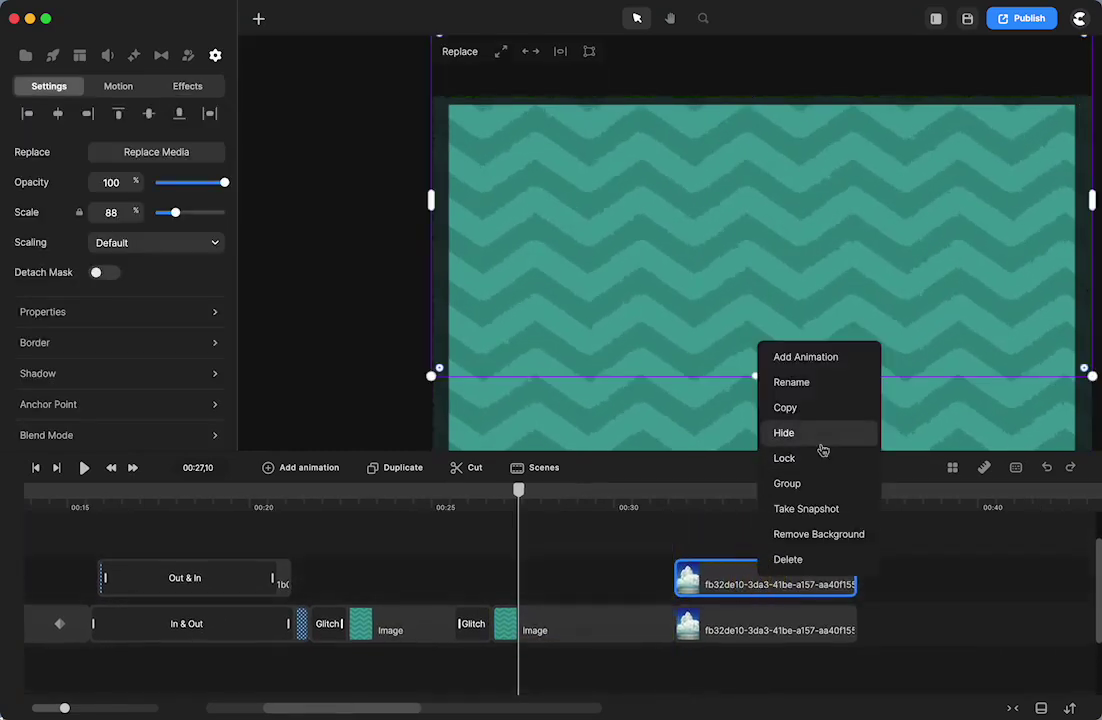
click(783, 432)
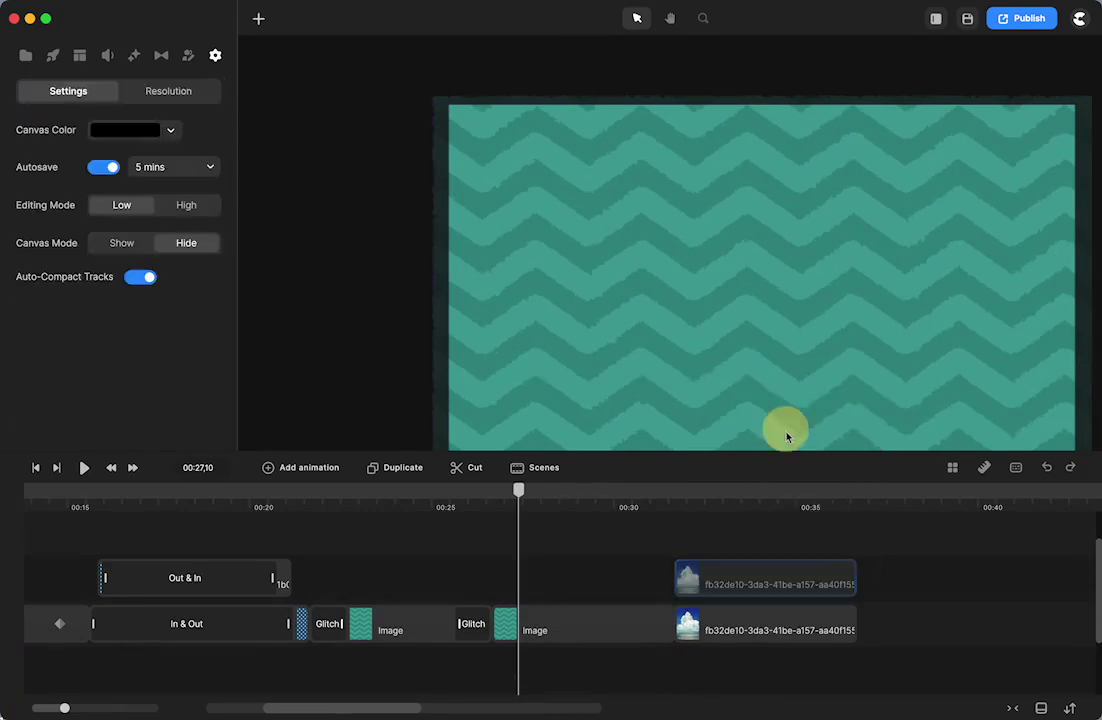
Play back the cloud-and-sea section from 00:31 to review it
click(681, 500)
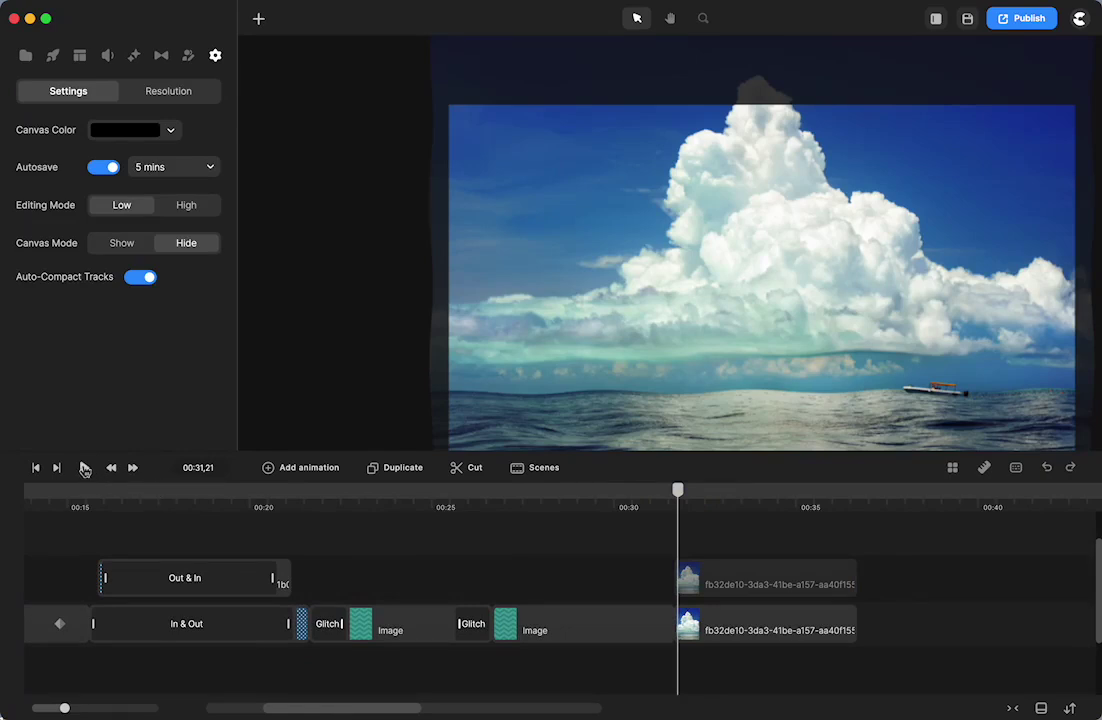
click(85, 469)
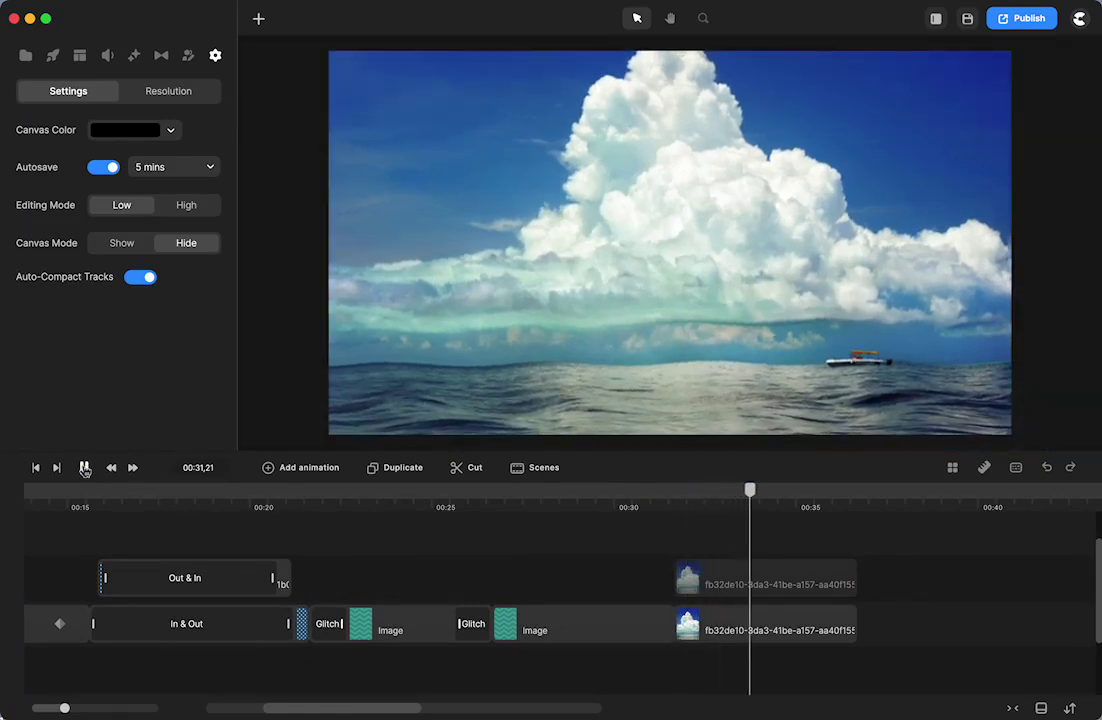
click(85, 469)
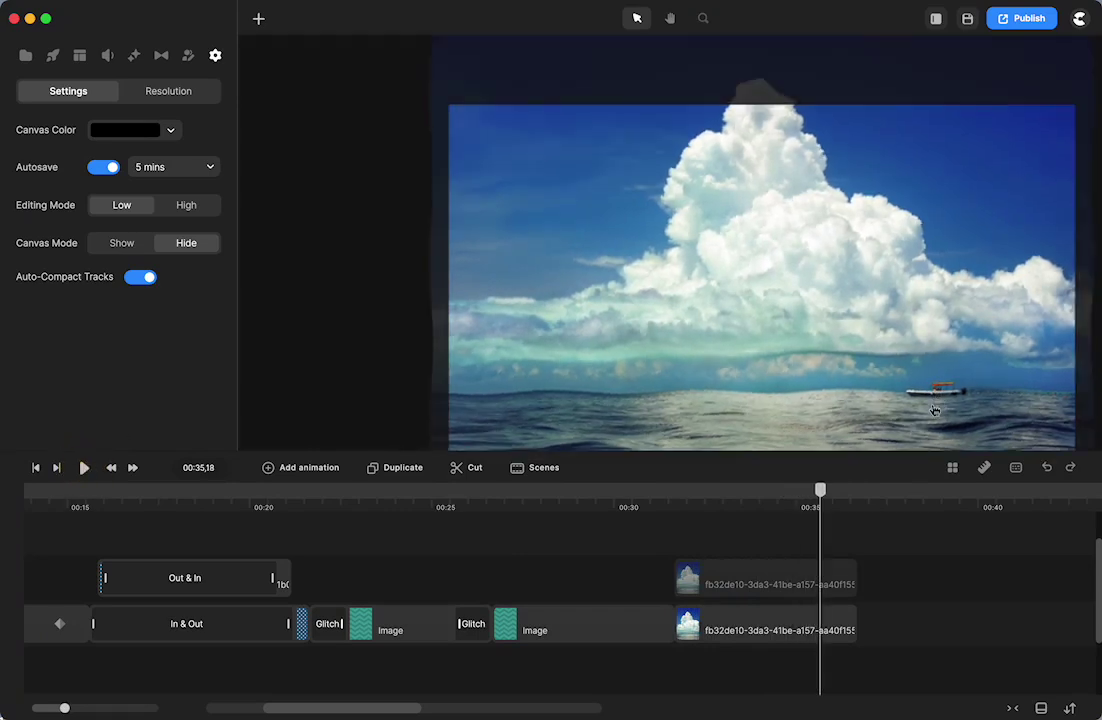
Extend the lower cloud-and-sea clip's right edge and replay it from 00:32
drag(855, 624, 1092, 610)
click(707, 501)
click(84, 467)
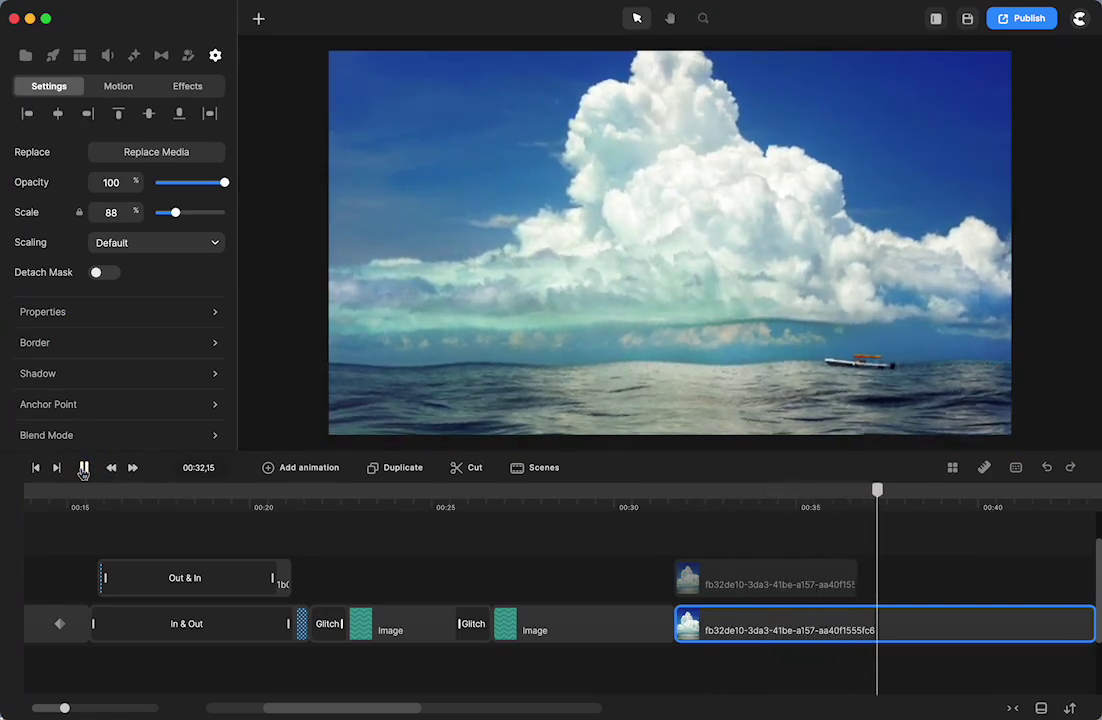
click(84, 468)
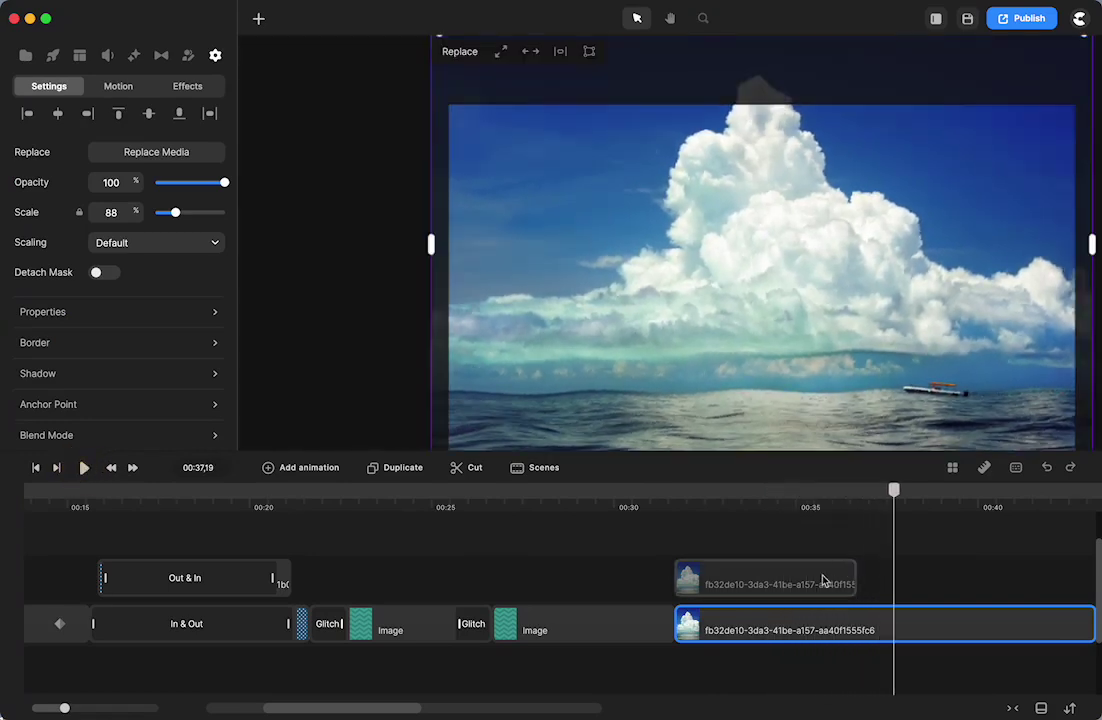
click(691, 495)
Set the lower cloud clip's Wave height to 2 with preview, then play back the ripples
click(740, 633)
click(190, 88)
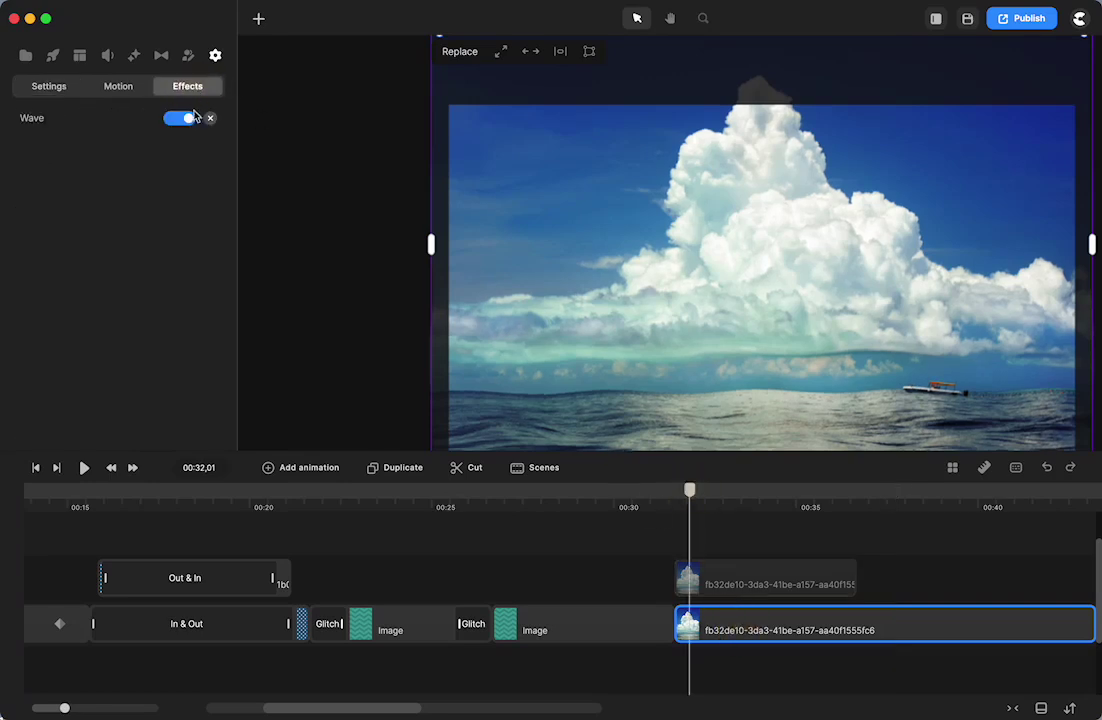
click(32, 120)
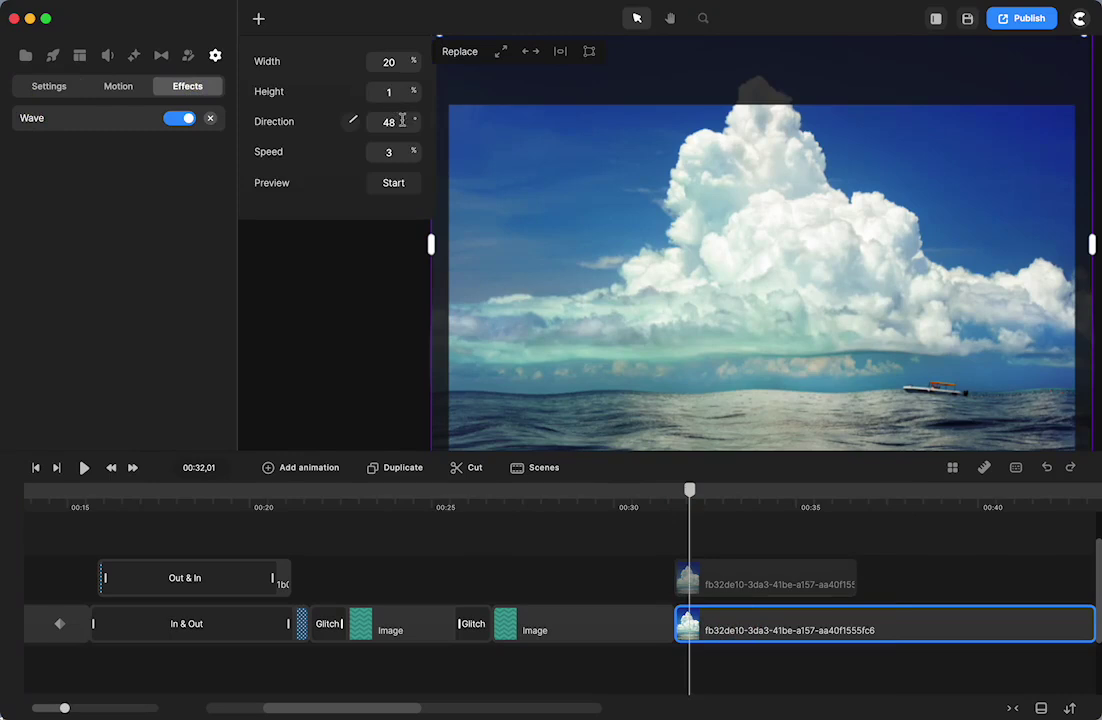
click(393, 183)
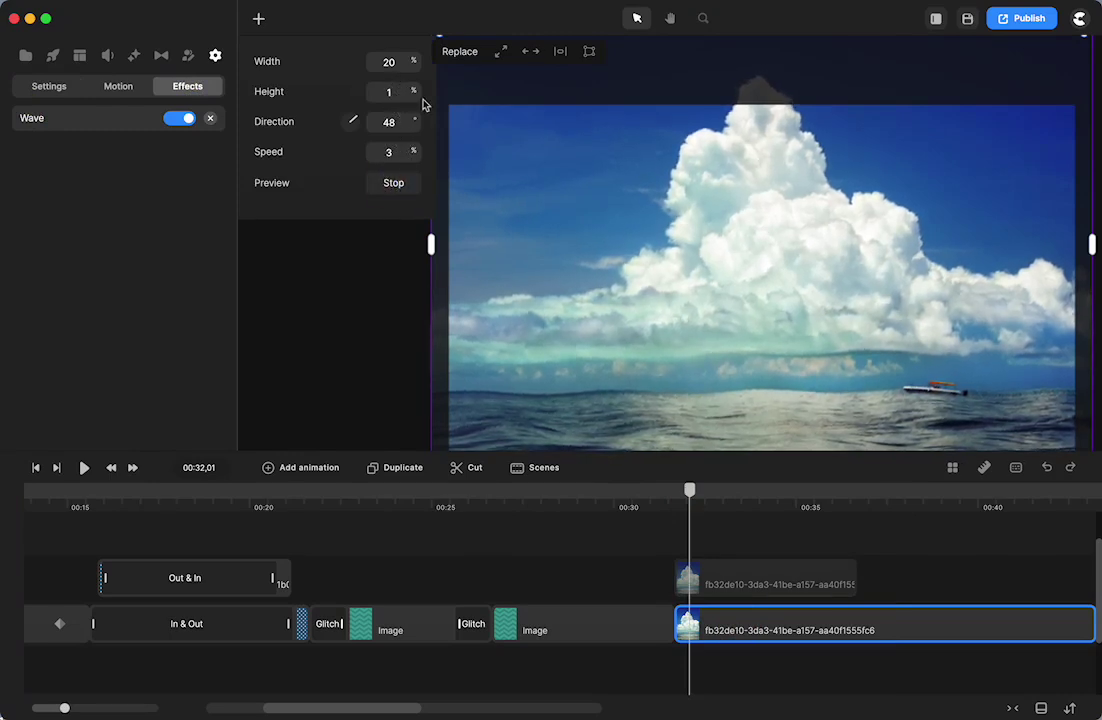
drag(413, 90, 408, 91)
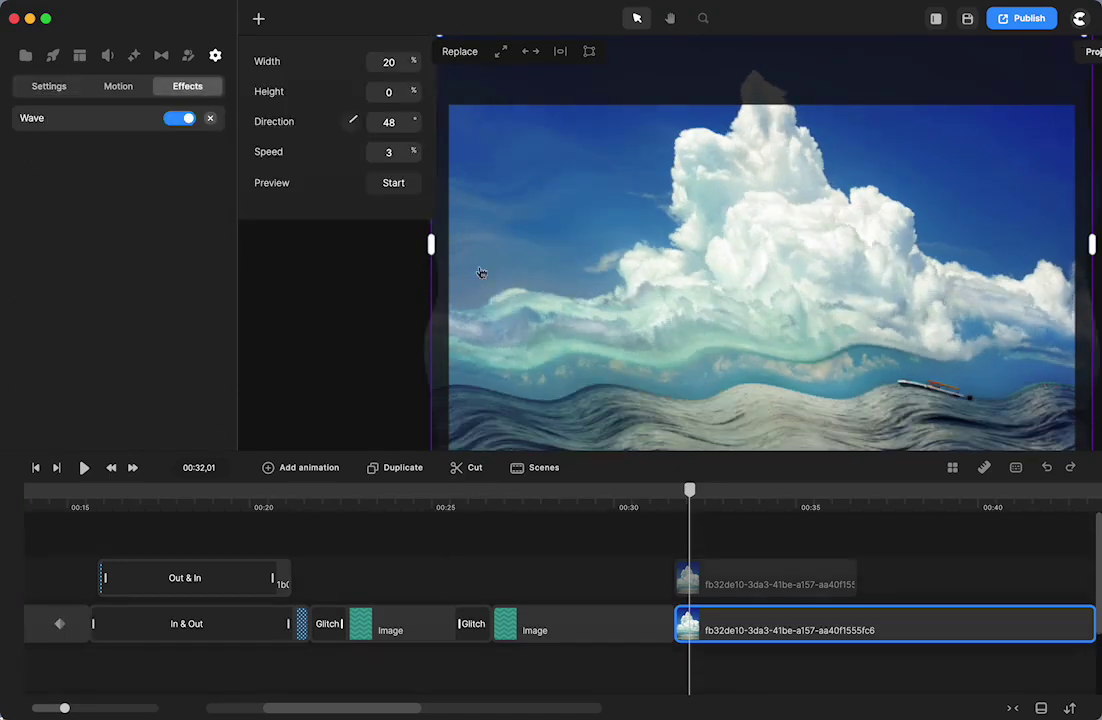
mouse_move(697, 490)
mouse_down()
mouse_move(706, 490)
mouse_move(687, 490)
mouse_up()
drag(410, 93, 411, 93)
click(84, 467)
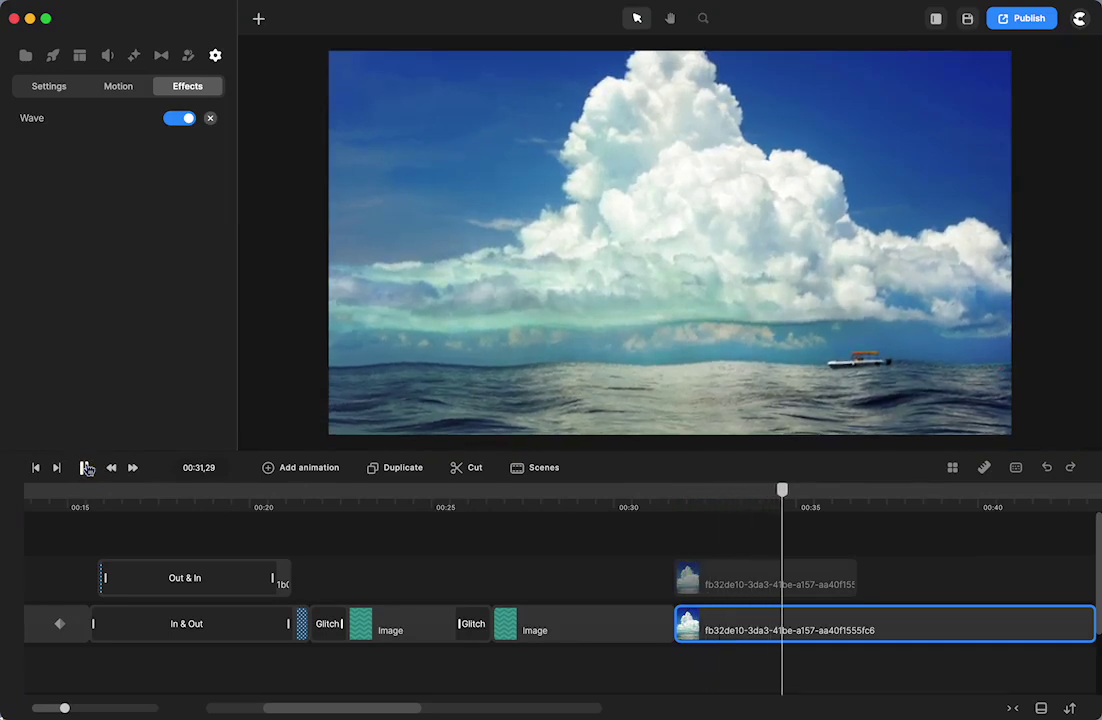
click(86, 467)
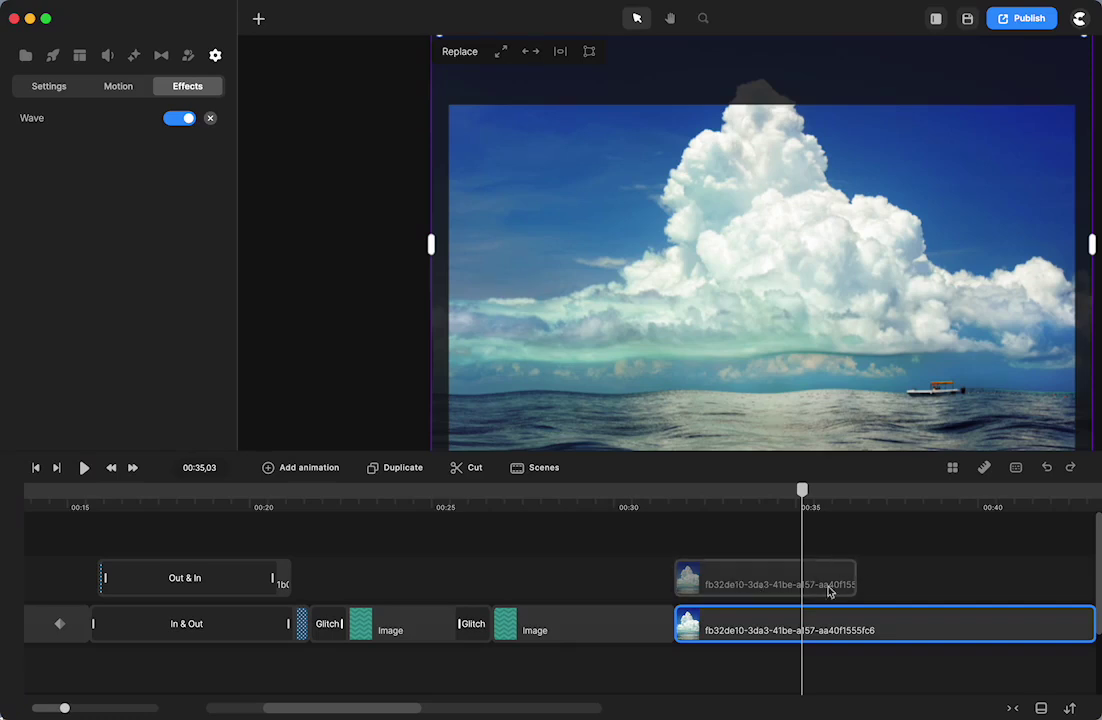
Unhide the upper cloud clip and lengthen it along the timeline
click(748, 590)
right_click(748, 590)
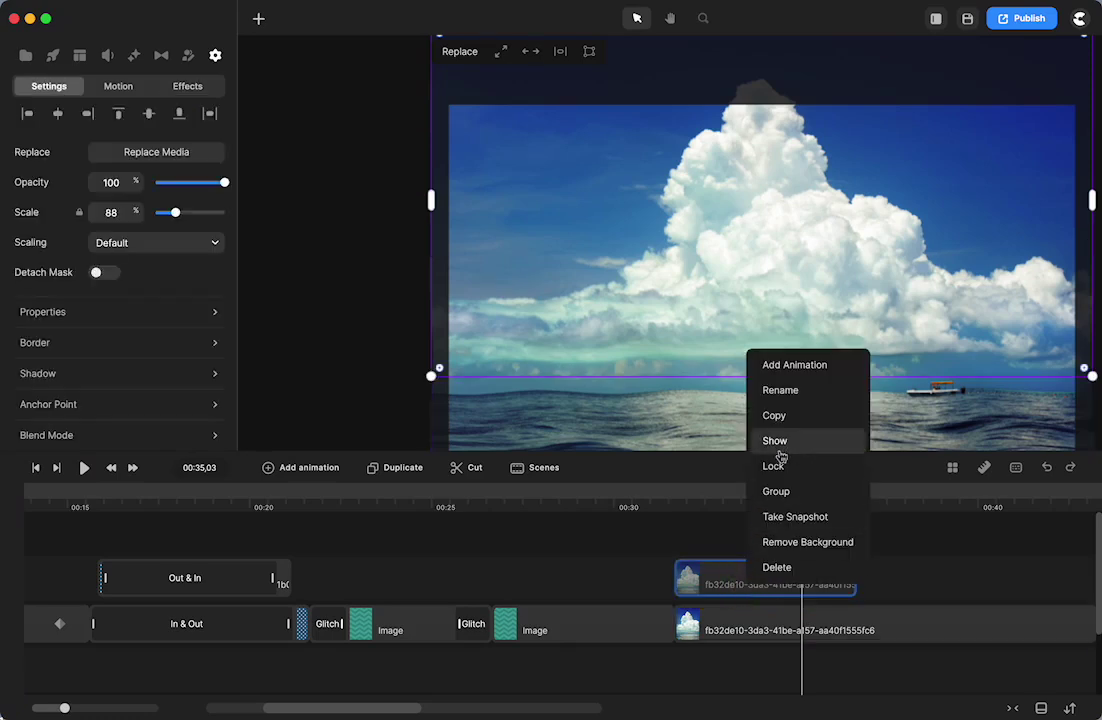
click(775, 440)
scroll(705, 602, right, 5)
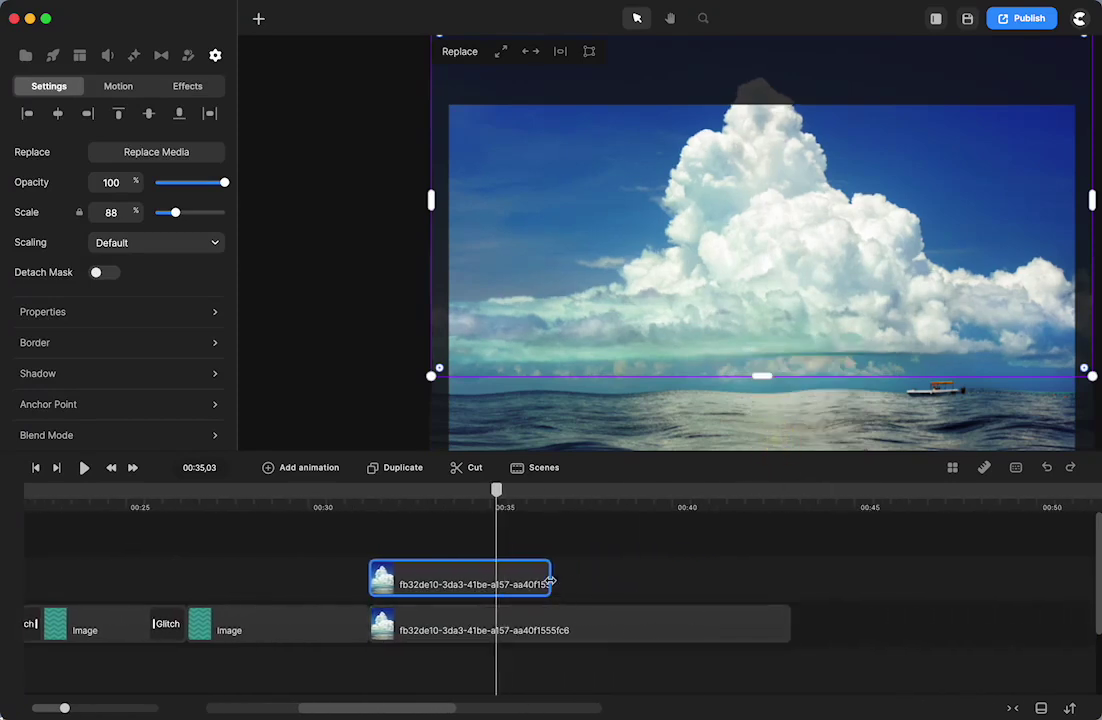
drag(549, 582, 996, 593)
Duplicate the lower cloud clip and remove the Wave effect from the copy
click(495, 628)
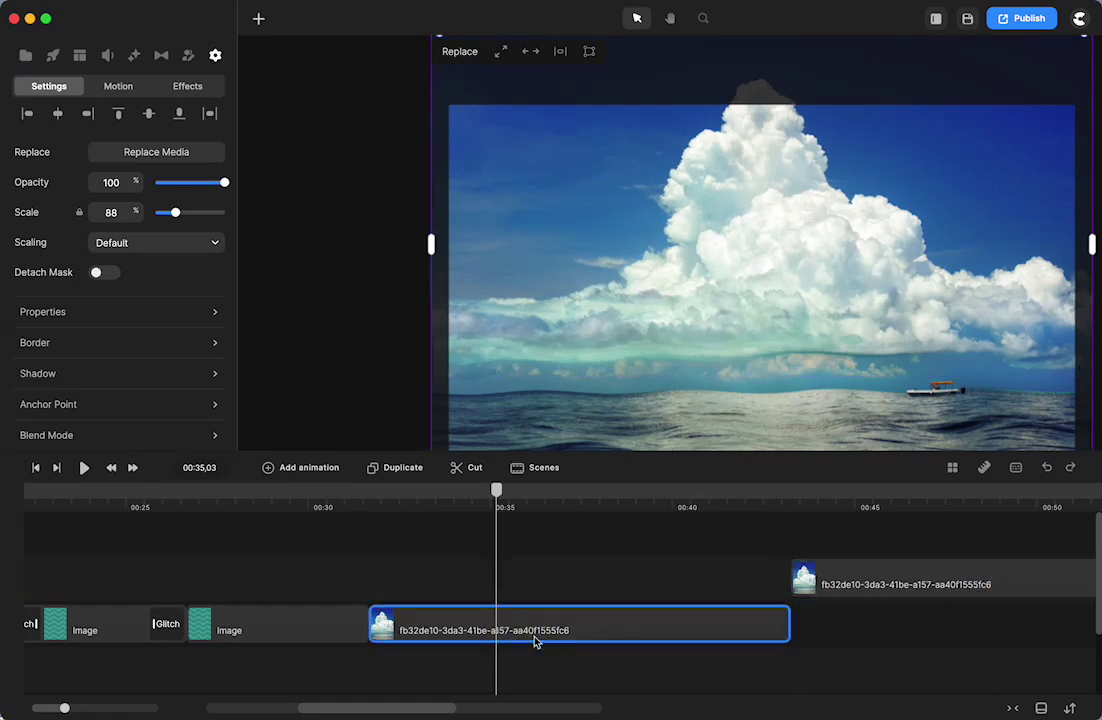
key(super+d)
click(567, 621)
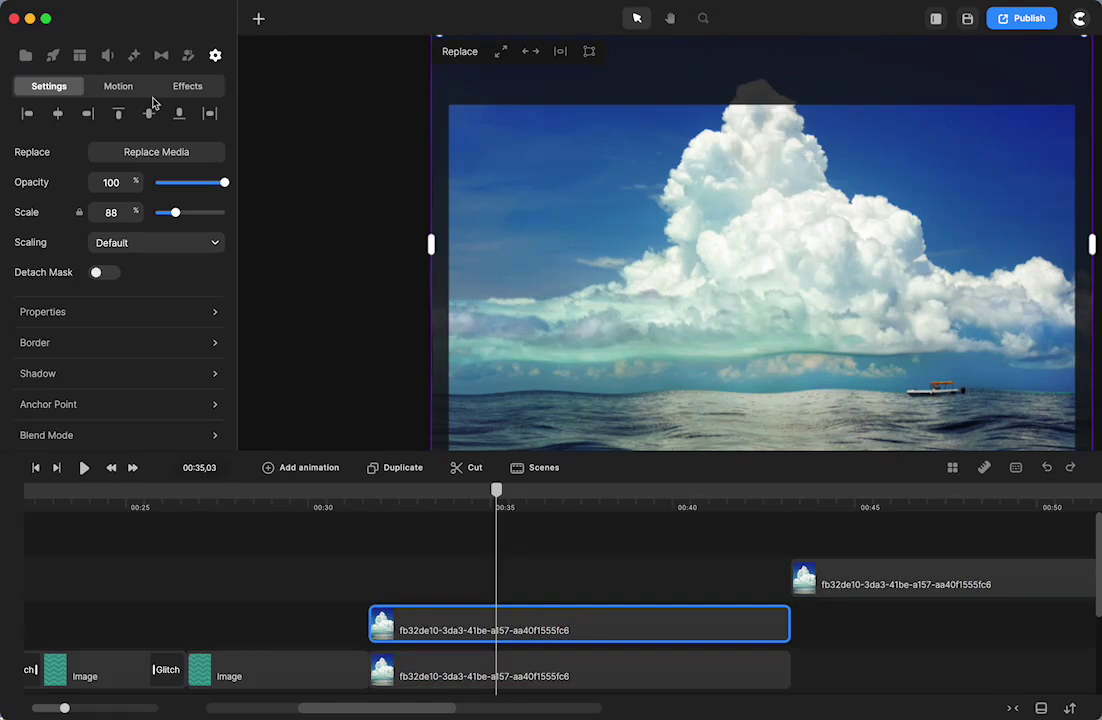
click(187, 86)
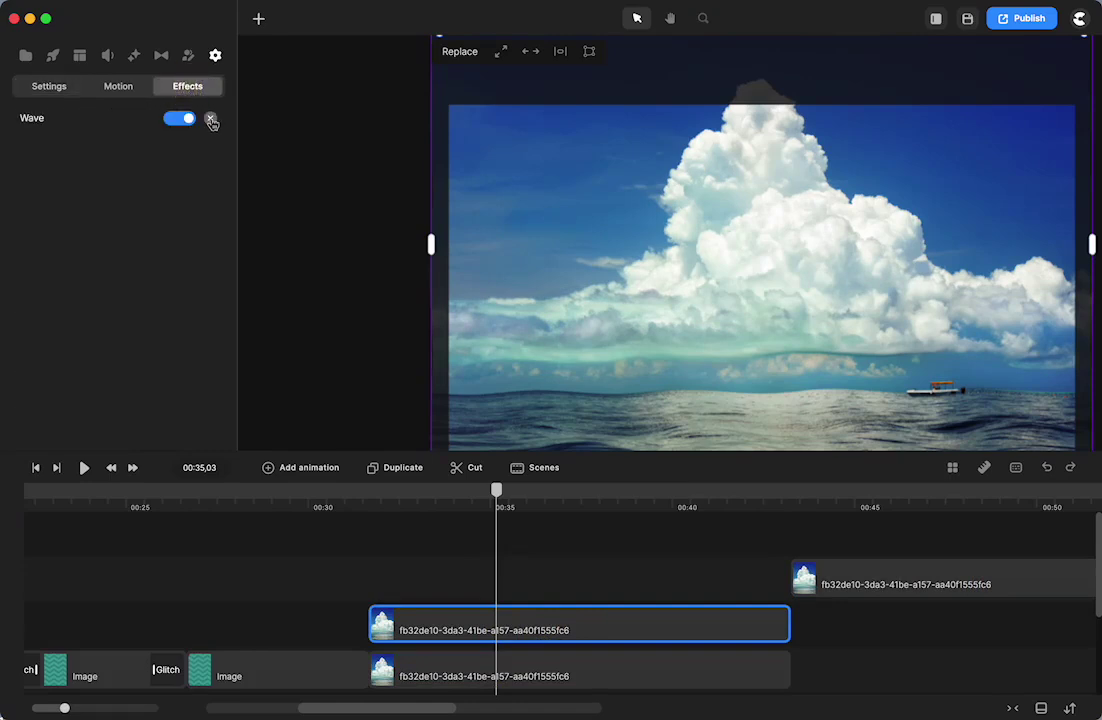
click(211, 119)
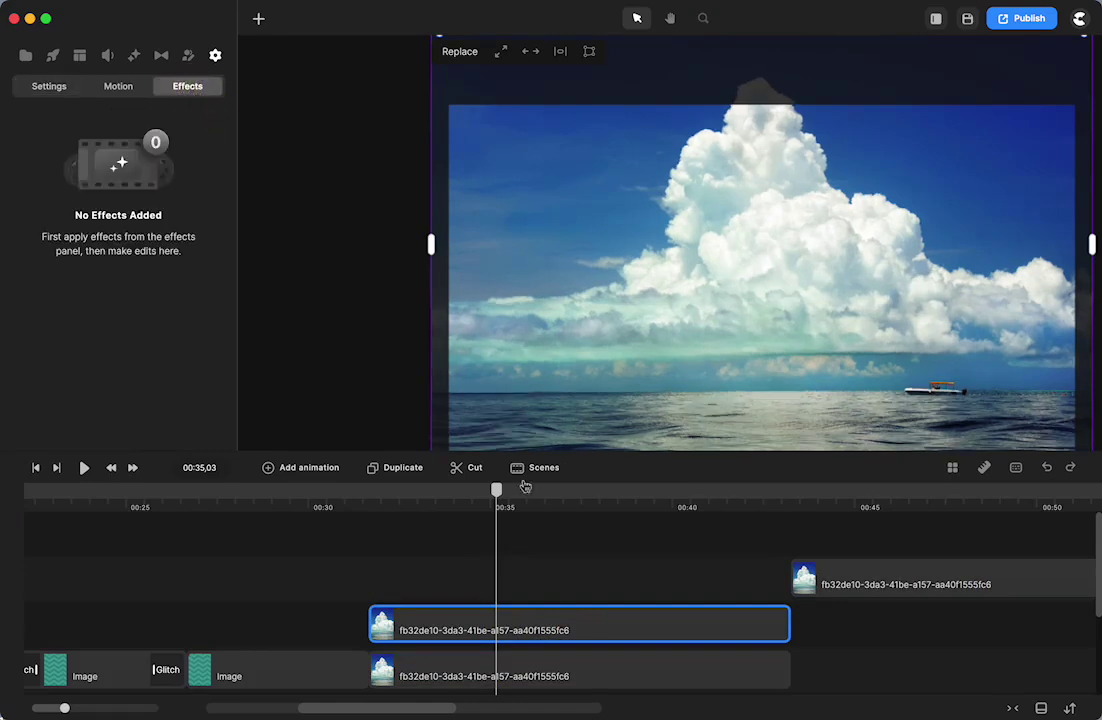
Detach the copy's mask, raise its bottom edge to the horizon, and reattach it
click(590, 568)
click(582, 629)
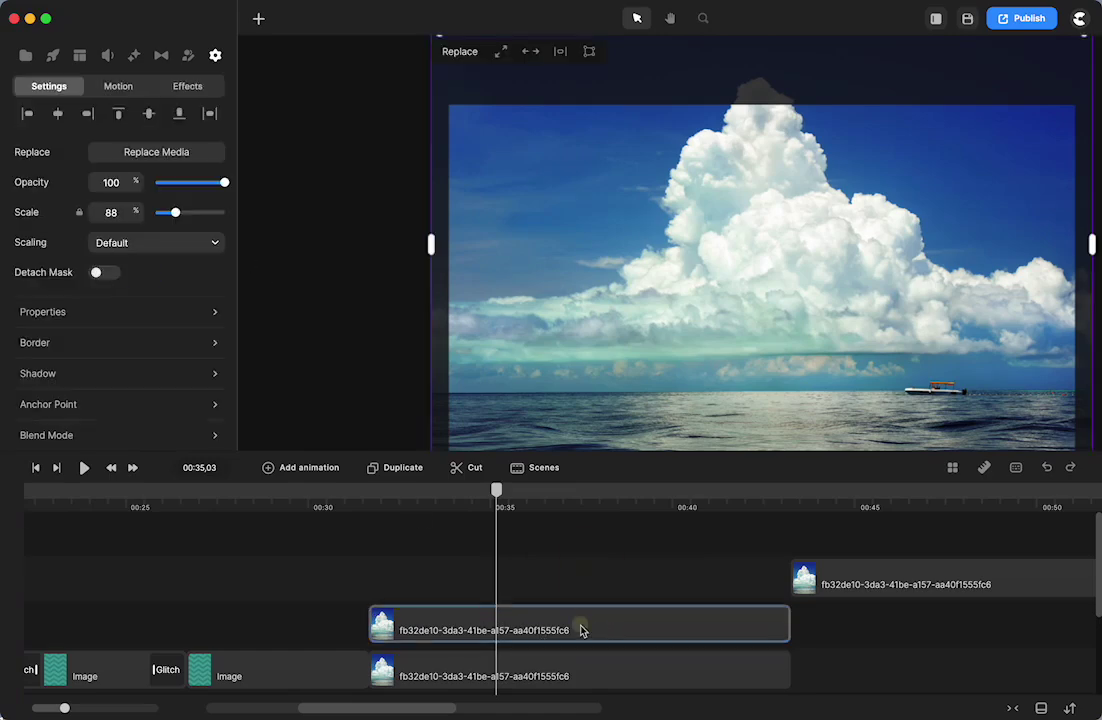
click(98, 274)
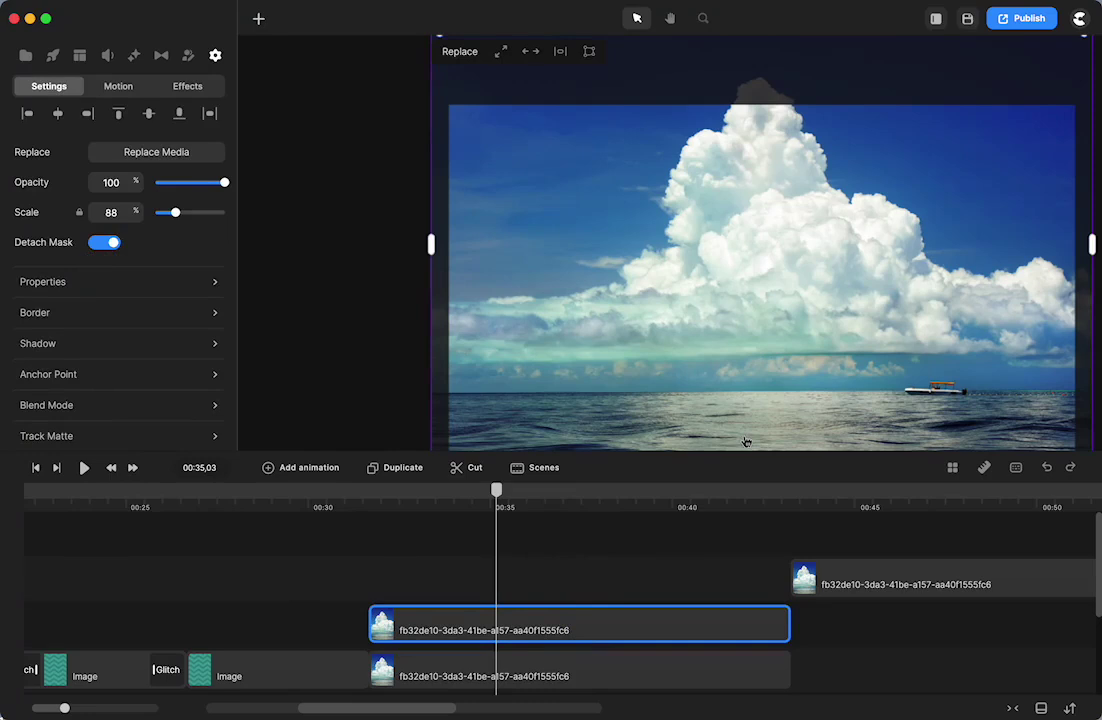
drag(366, 376, 347, 347)
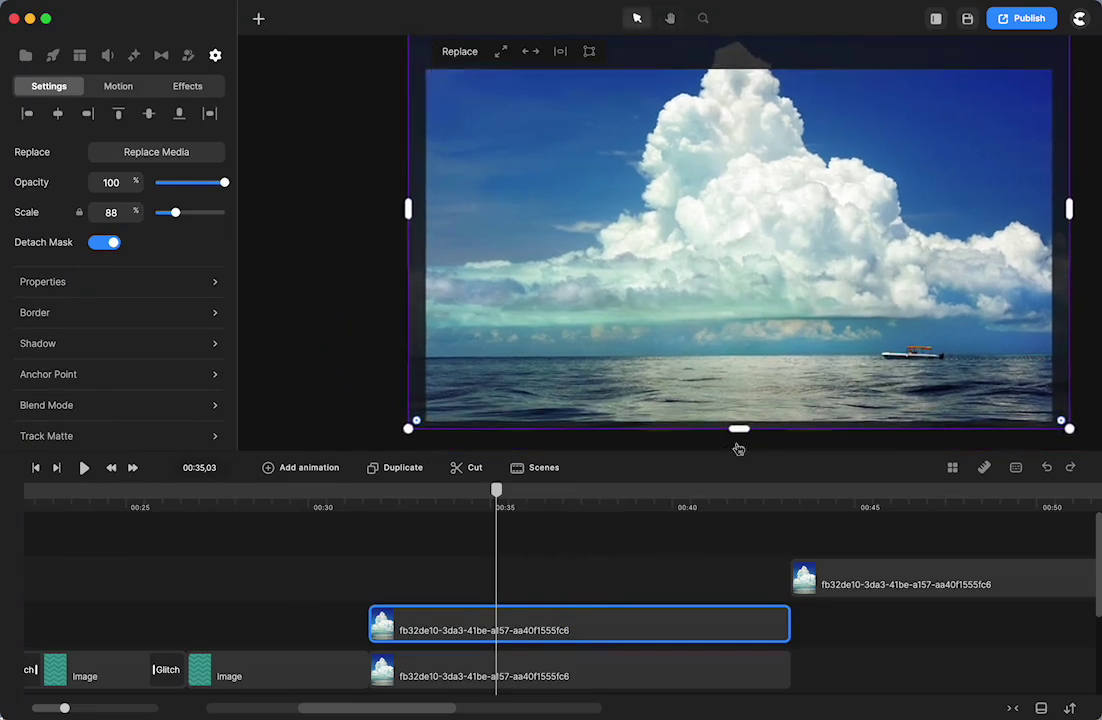
drag(738, 430, 739, 339)
drag(739, 339, 739, 342)
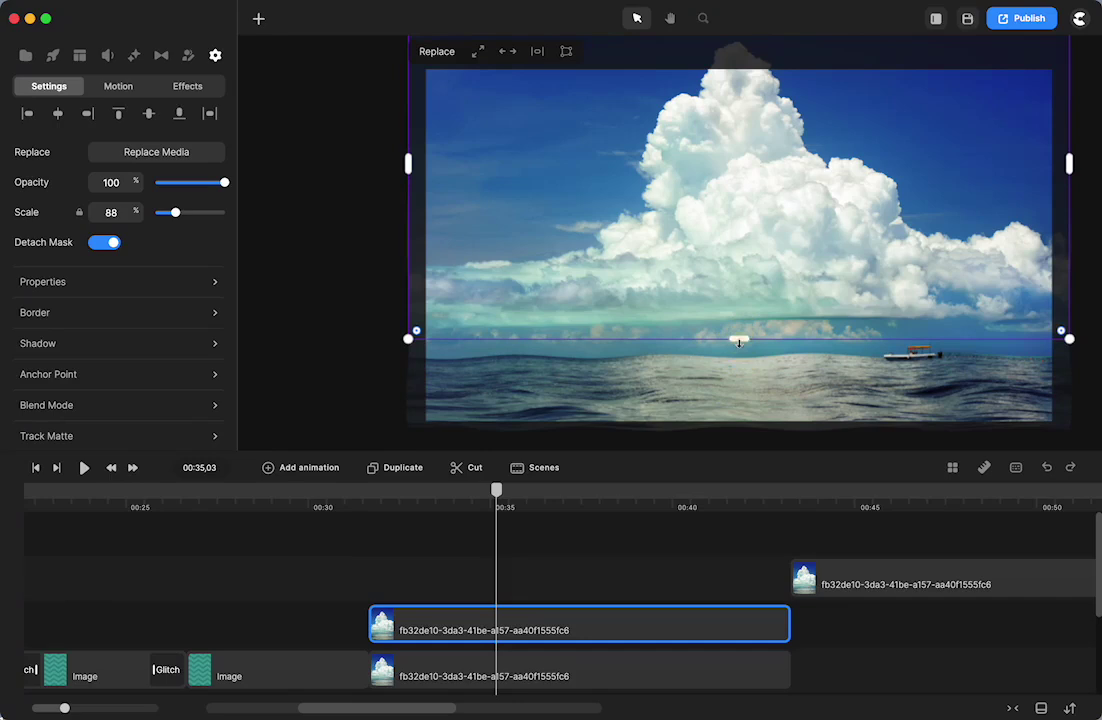
click(114, 245)
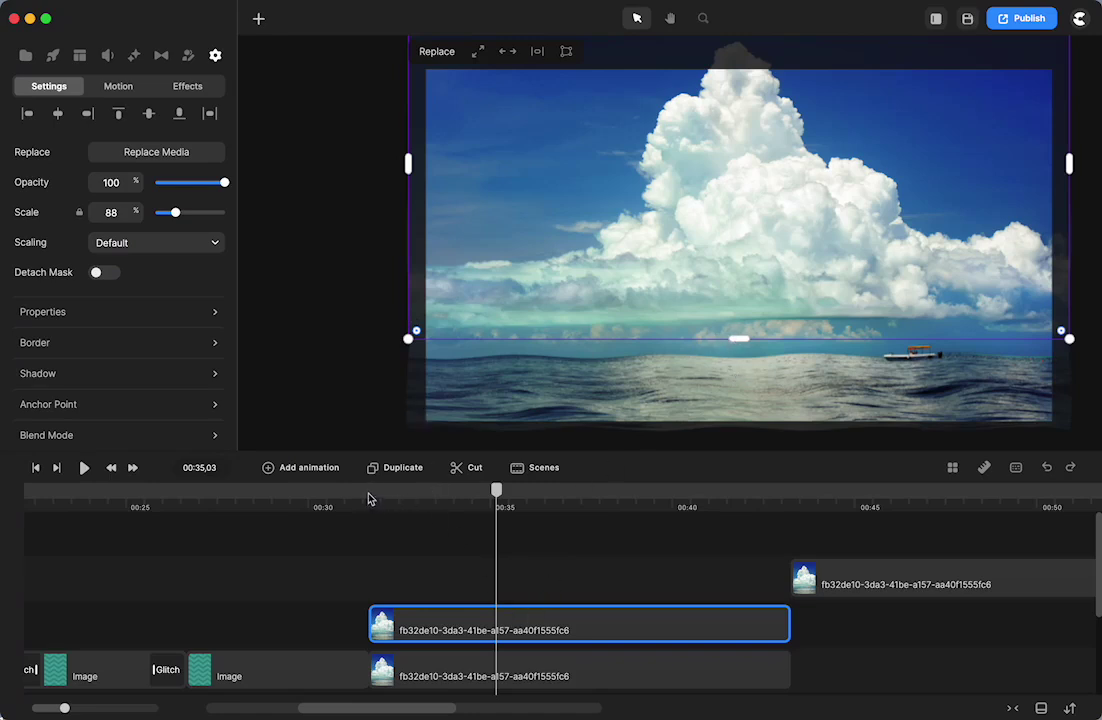
Play back from 00:31 to check the sky-only layer over the sea
click(368, 498)
click(84, 468)
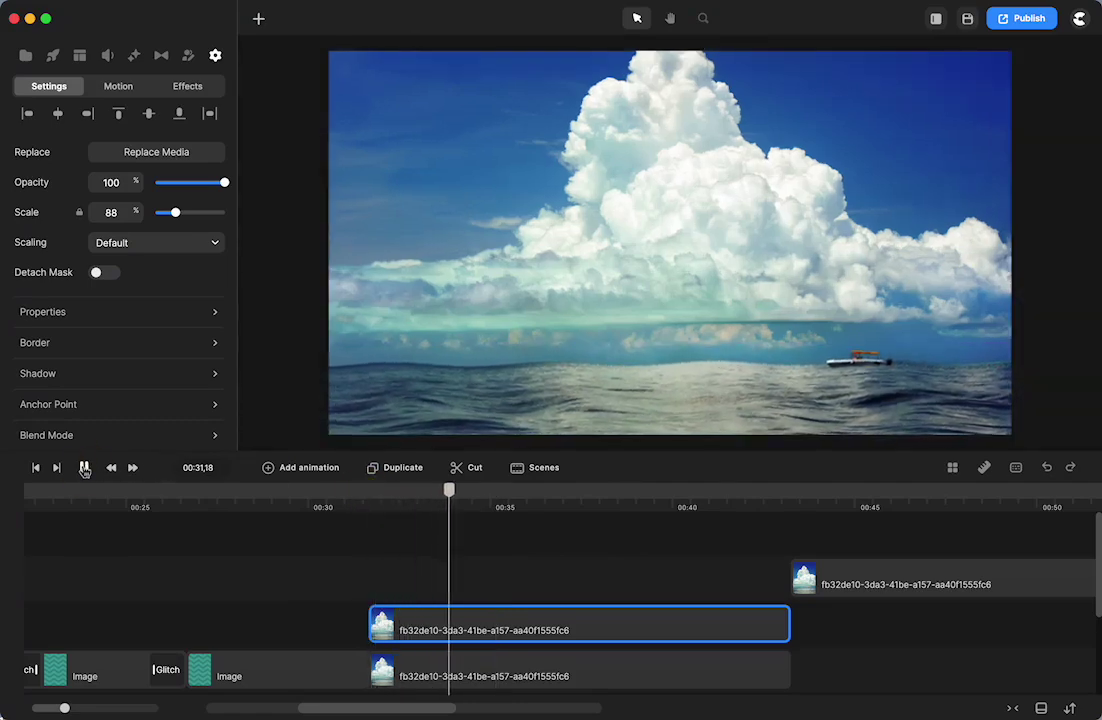
click(84, 468)
Hide the masked cloud clip, replay from 00:31 to 00:35, and show the media library
right_click(467, 627)
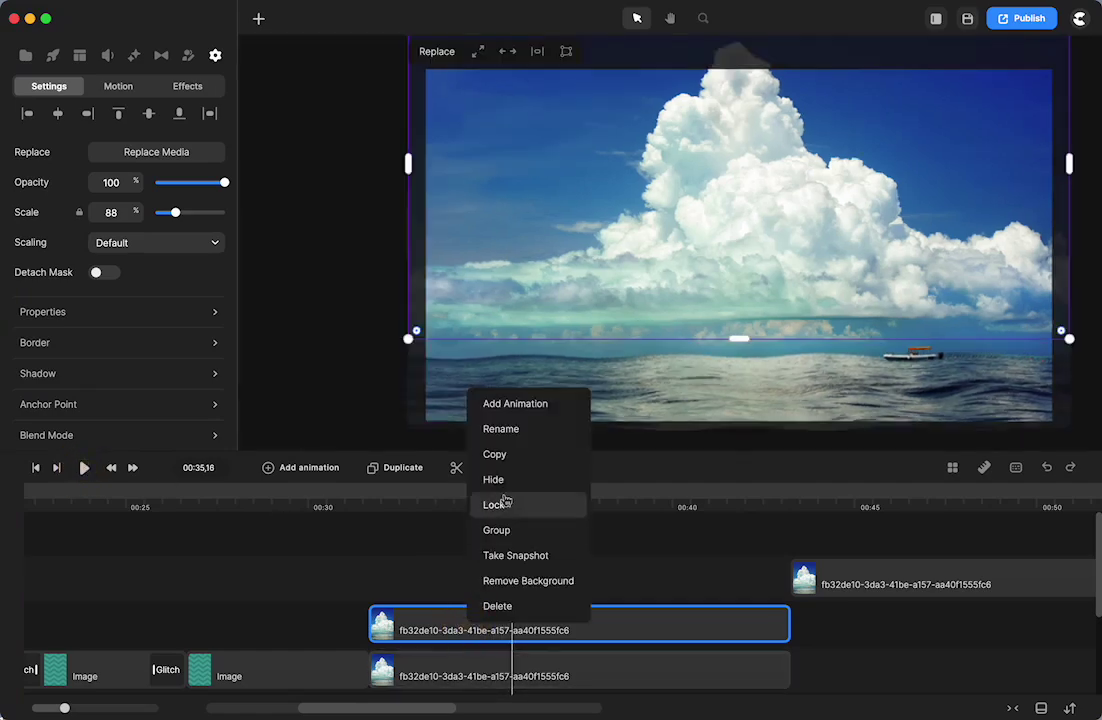
click(491, 480)
click(379, 489)
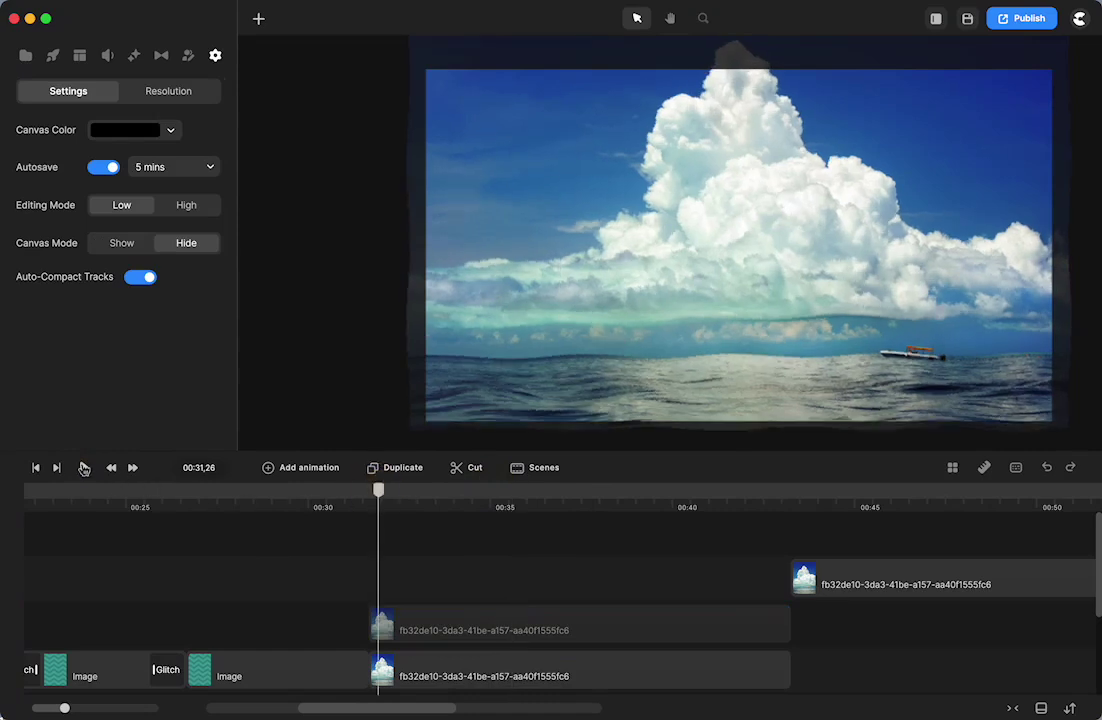
click(84, 468)
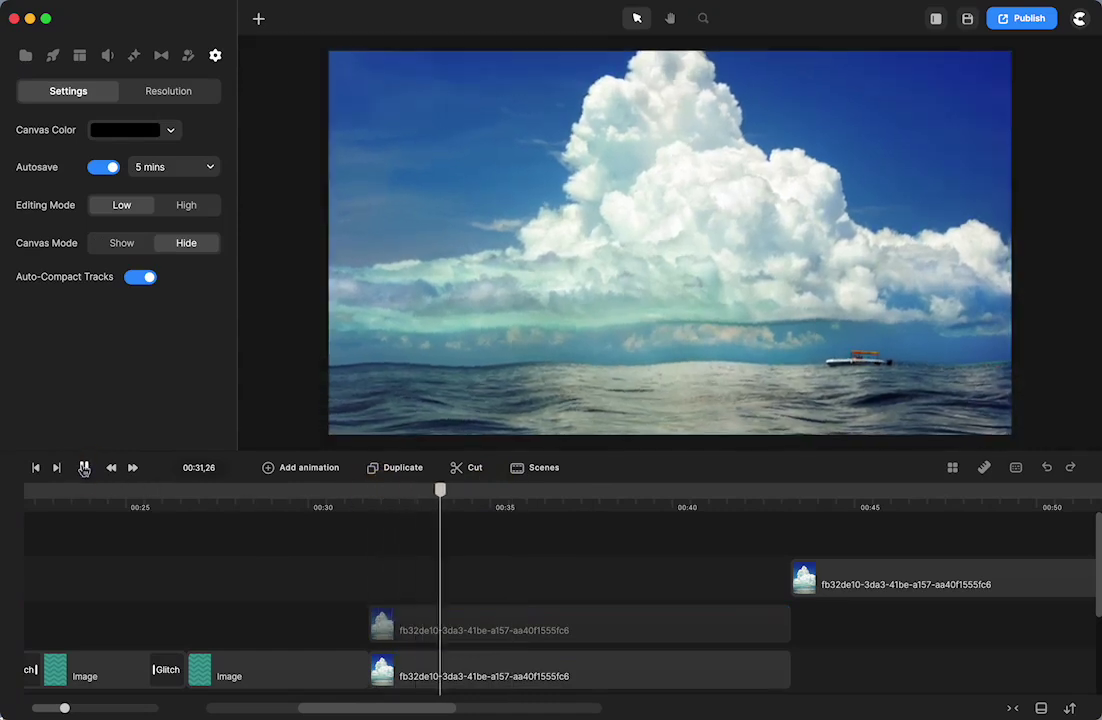
click(82, 468)
click(26, 56)
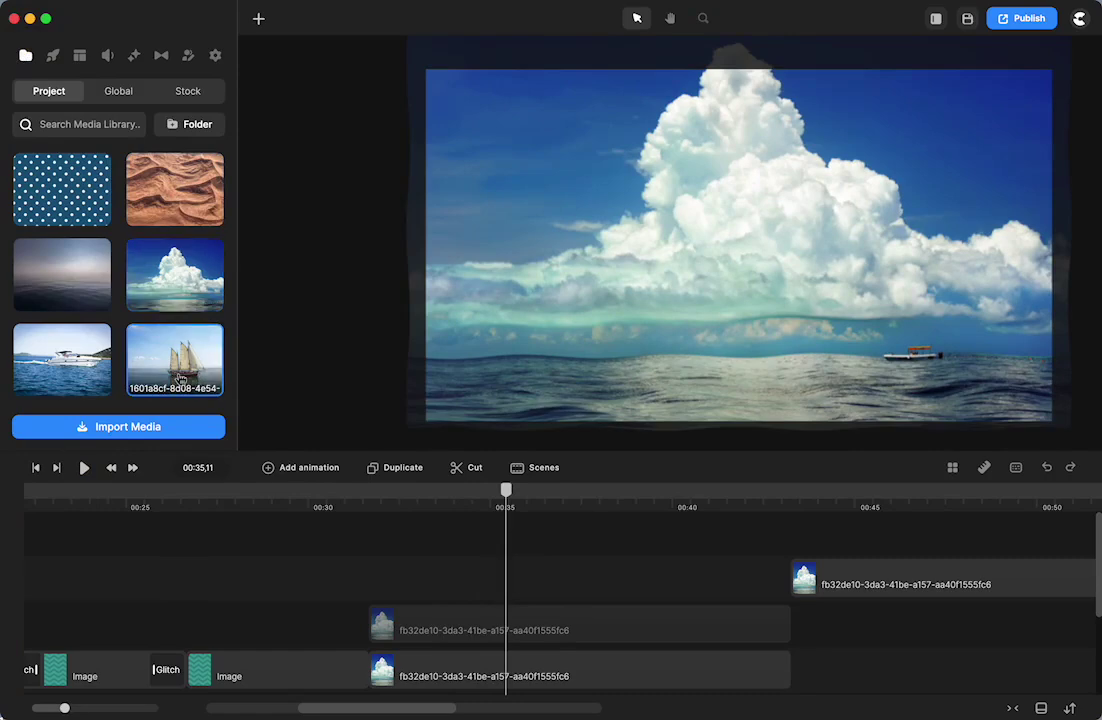
Add the sailboat image as a new clip on the timeline near 00:36
drag(185, 375, 556, 322)
drag(622, 578, 549, 632)
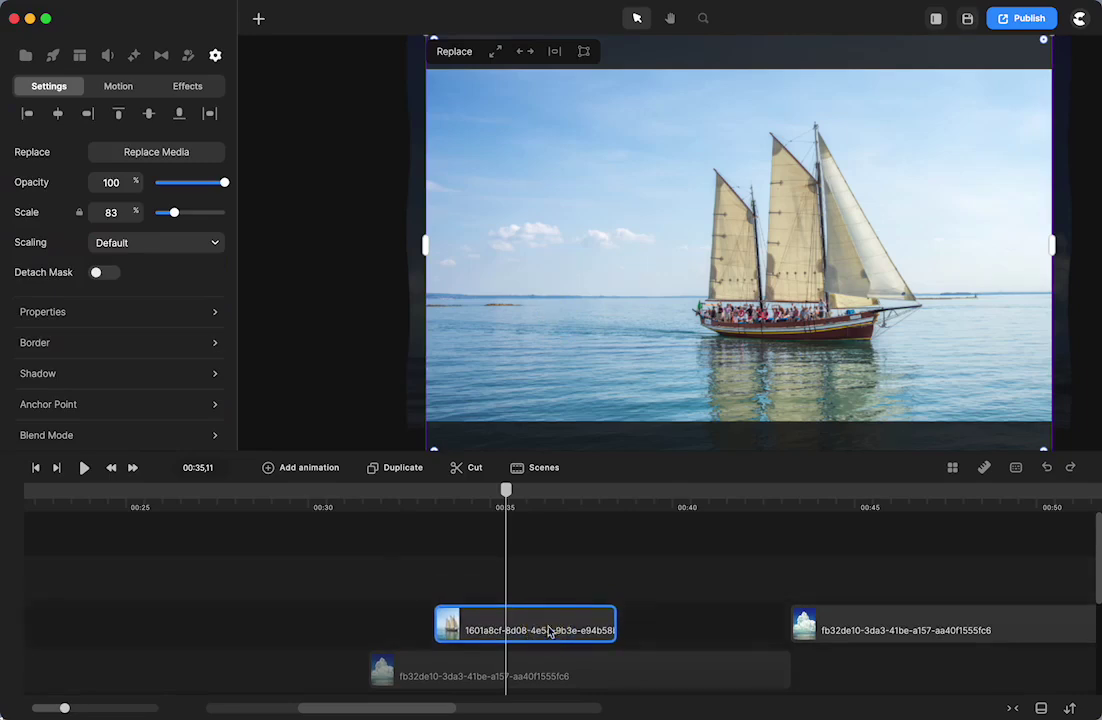
click(134, 54)
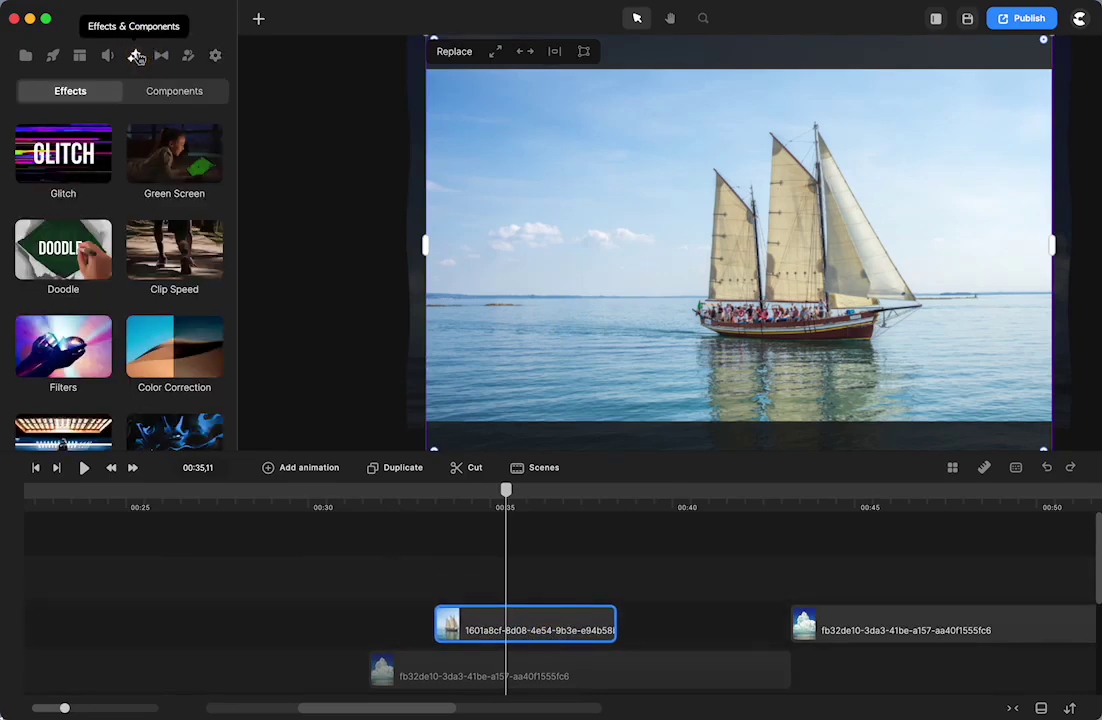
click(659, 497)
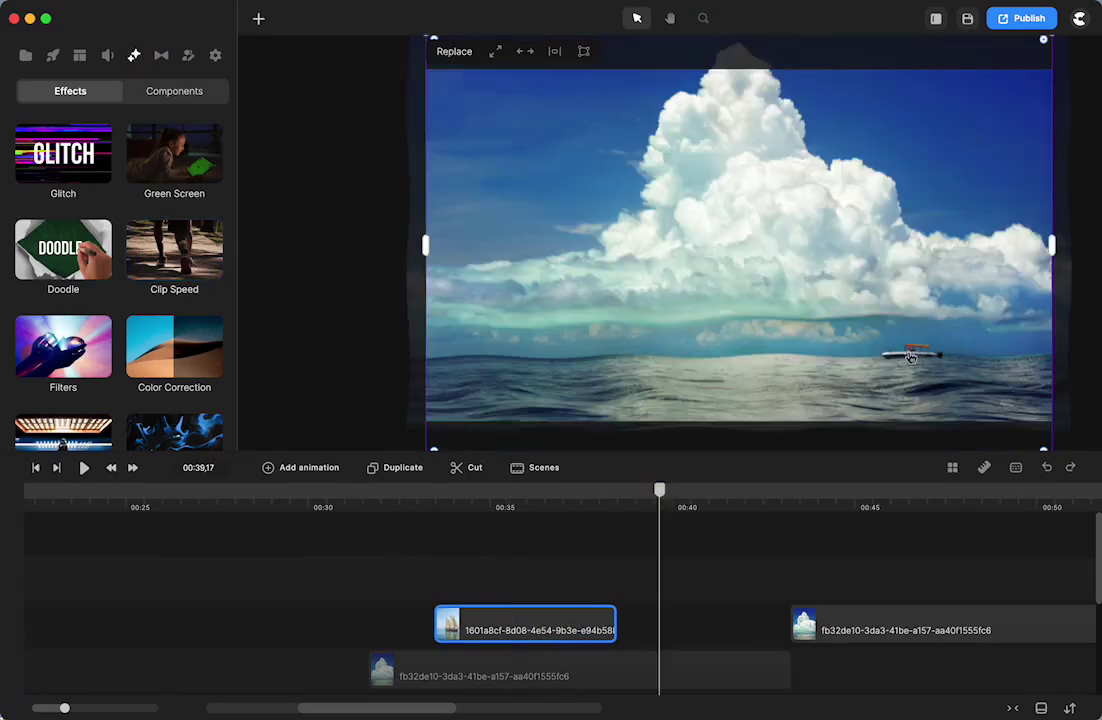
click(533, 503)
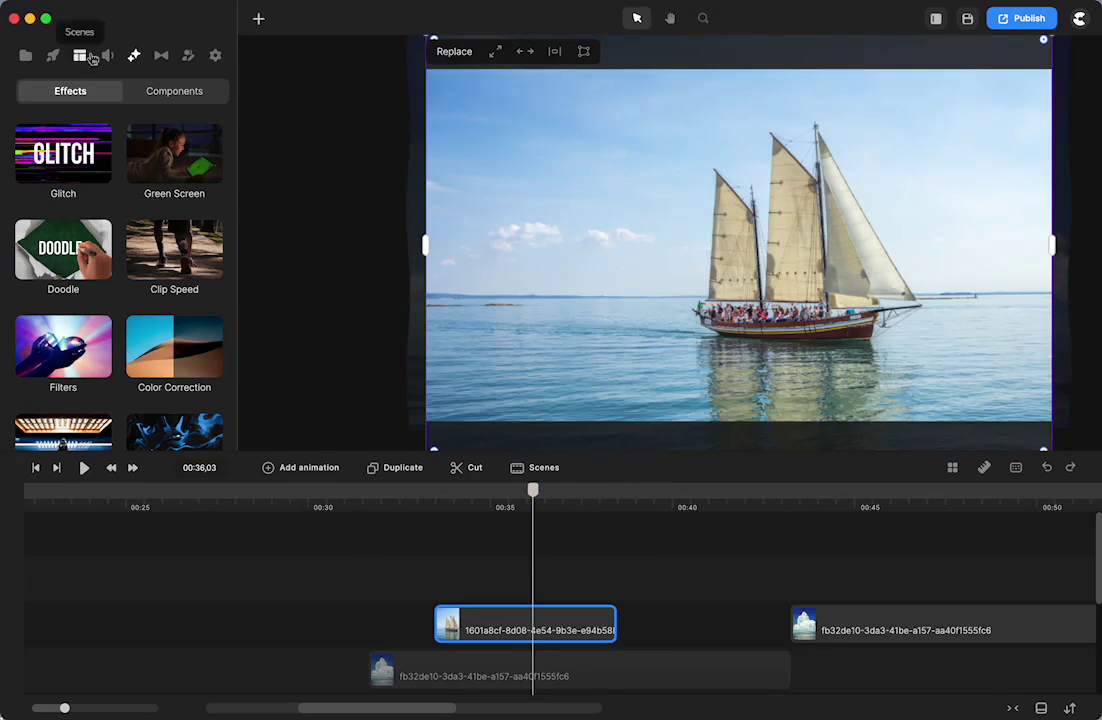
scroll(80, 218, down, 1)
scroll(80, 218, down, 10)
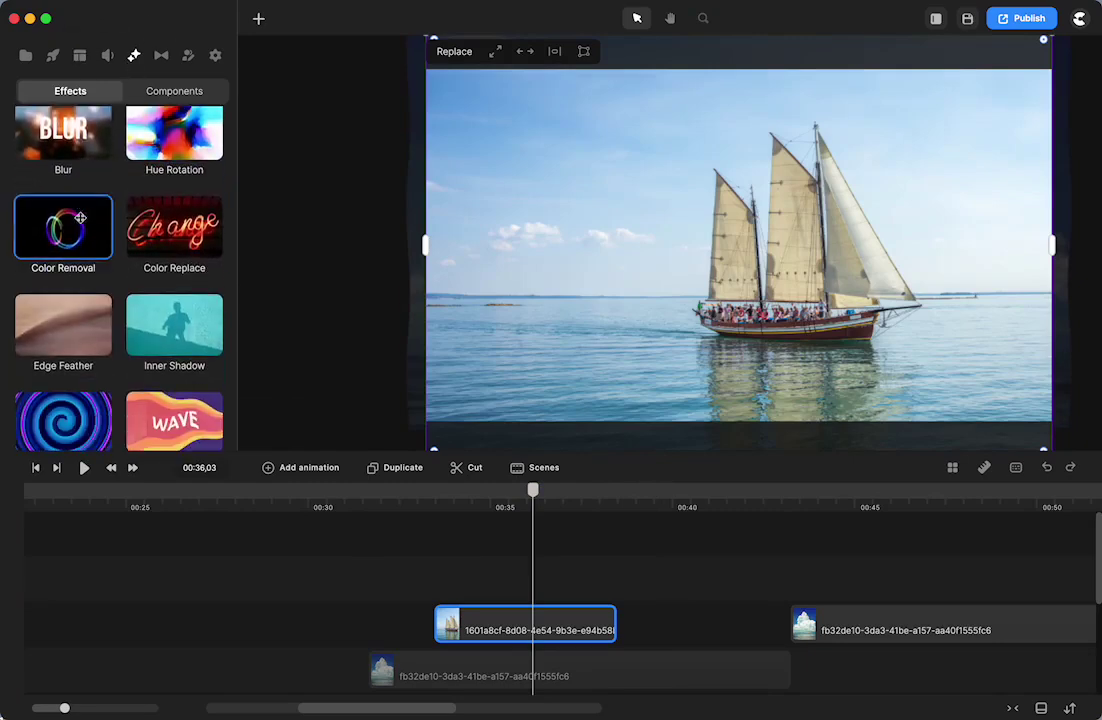
Apply a Wave effect to the sailboat clip with height 1 and preview it
drag(156, 359, 492, 625)
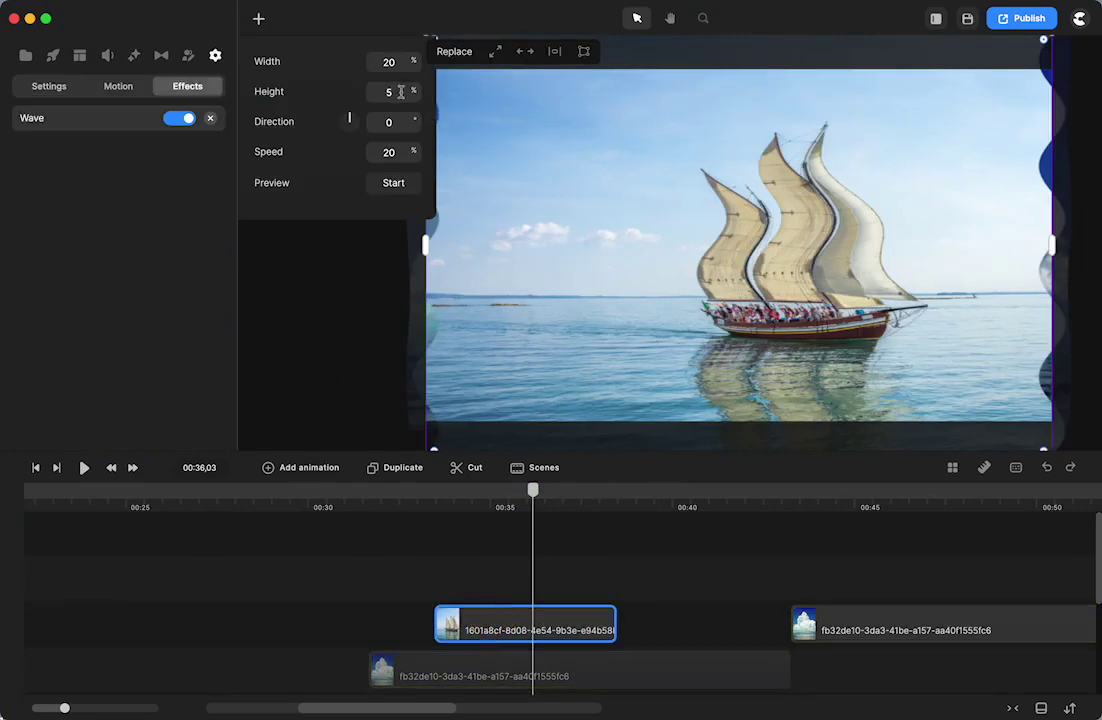
drag(408, 93, 404, 94)
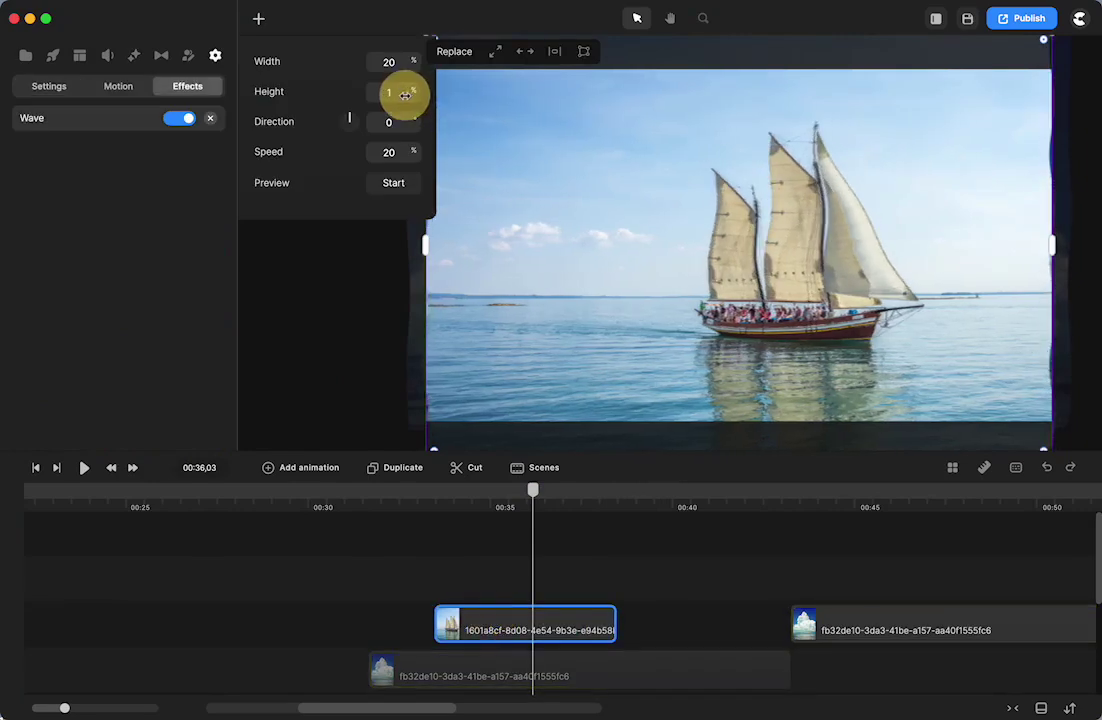
click(396, 185)
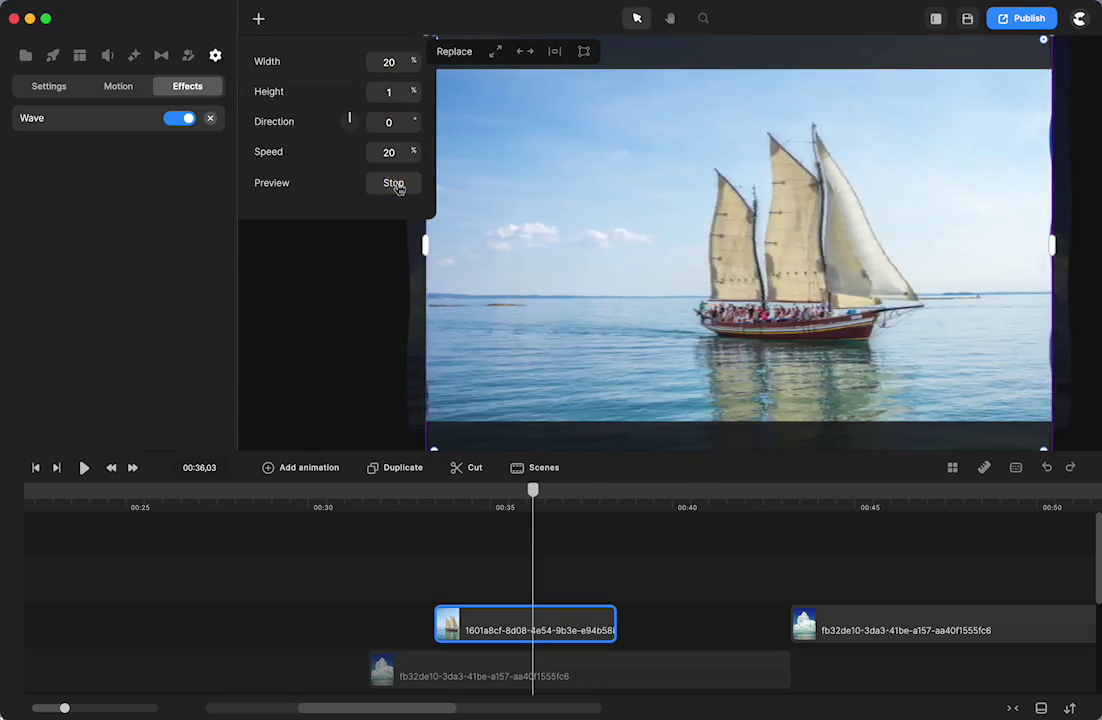
click(396, 186)
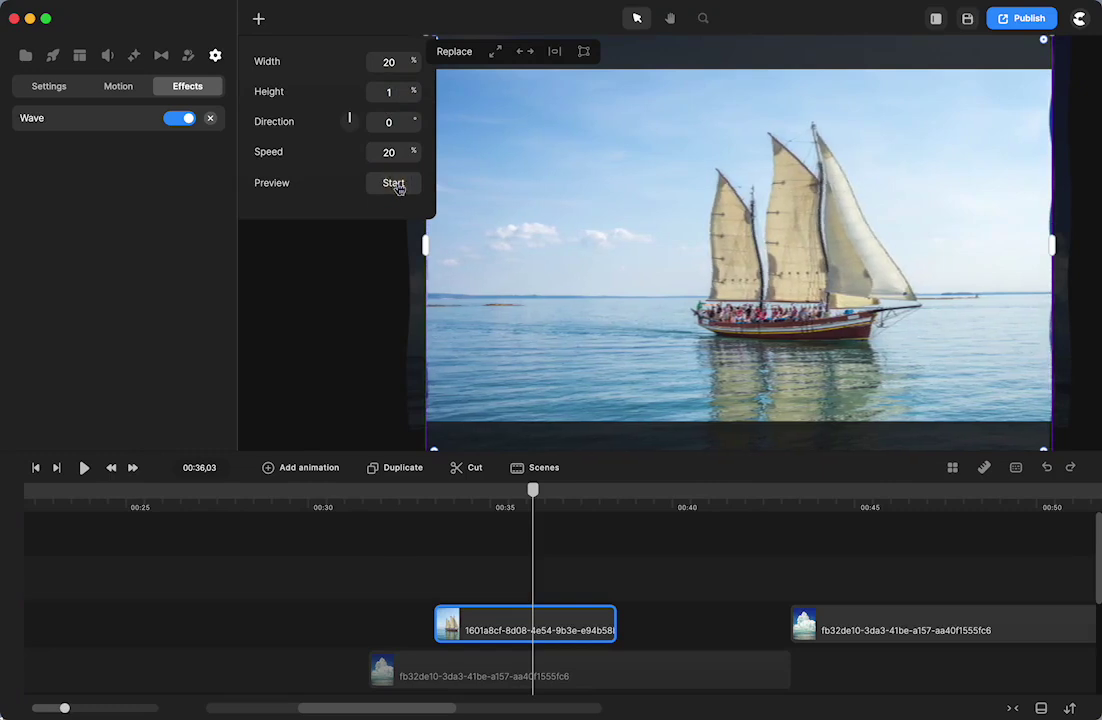
Move the sailboat clip earlier to about 00:24 and play the timeline
drag(499, 614, 262, 626)
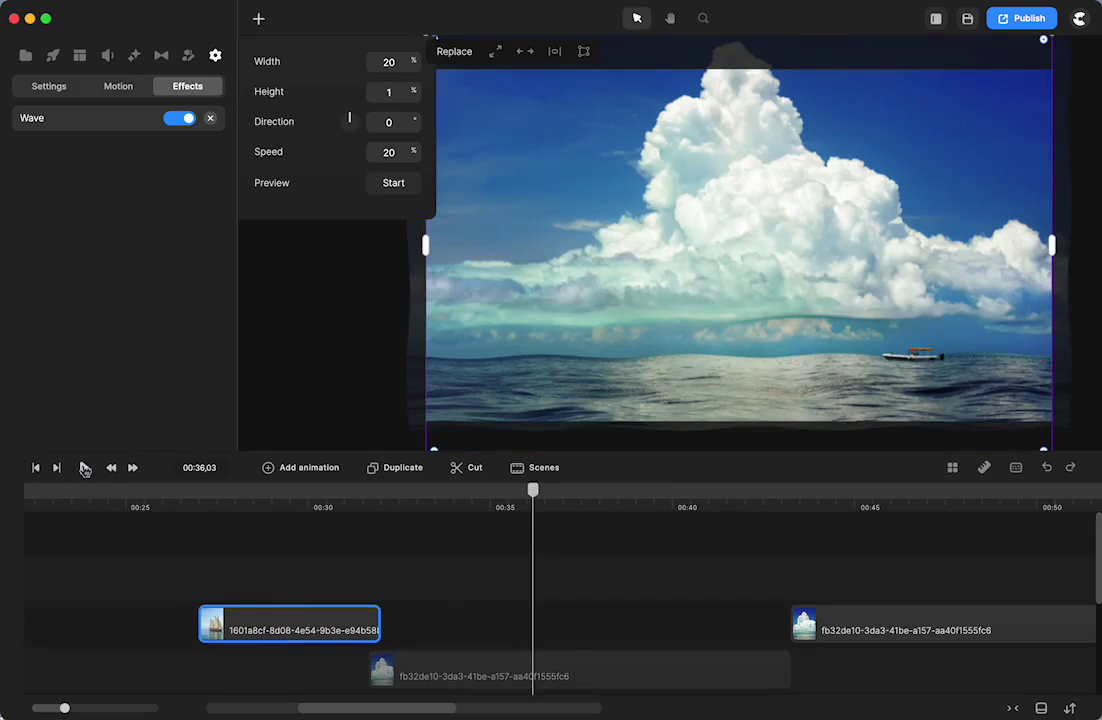
click(85, 468)
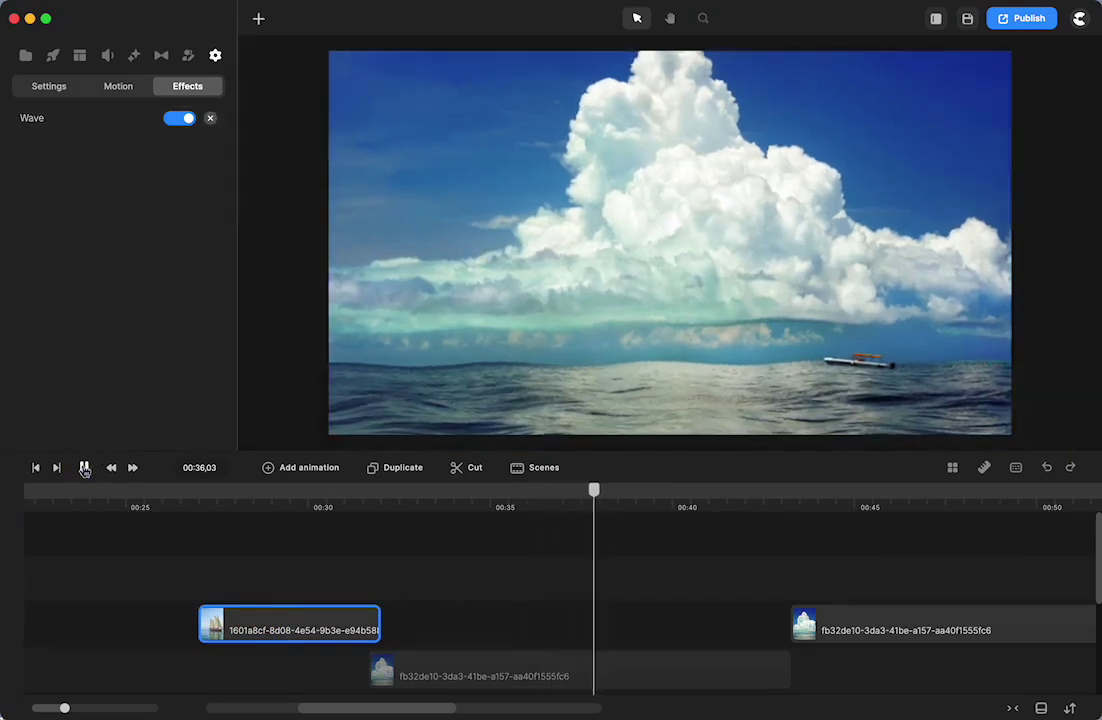
click(85, 468)
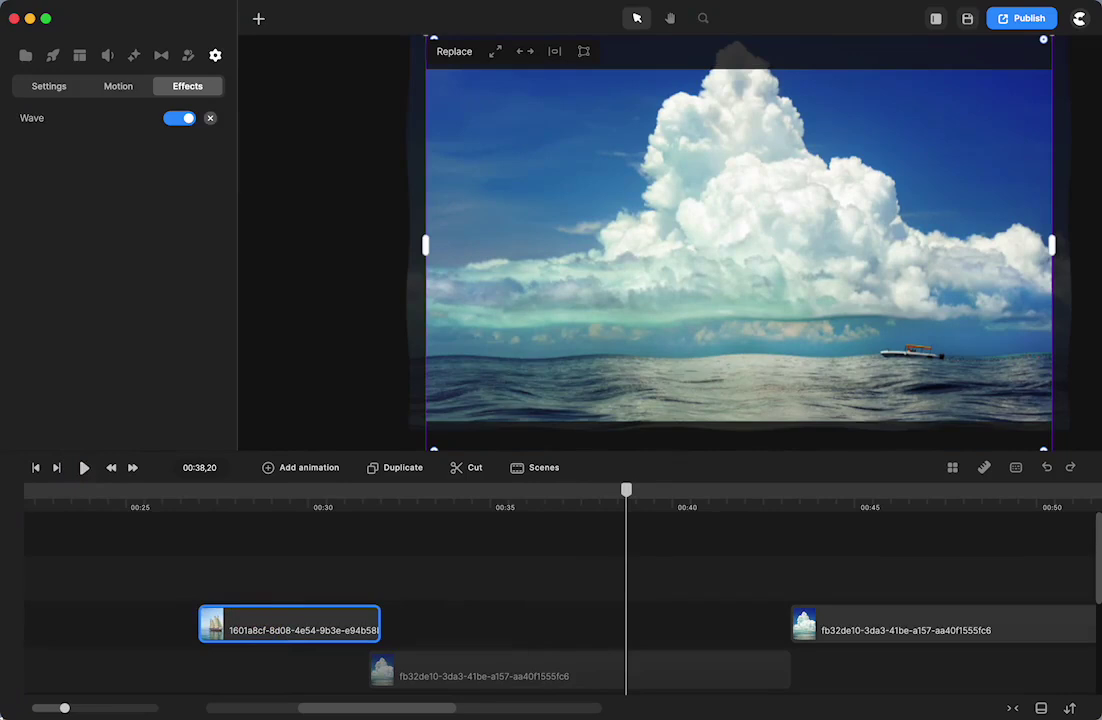
Show the Loop motion presets (Swing X, Swing Y) for the hidden sky-only cloud clip
click(134, 57)
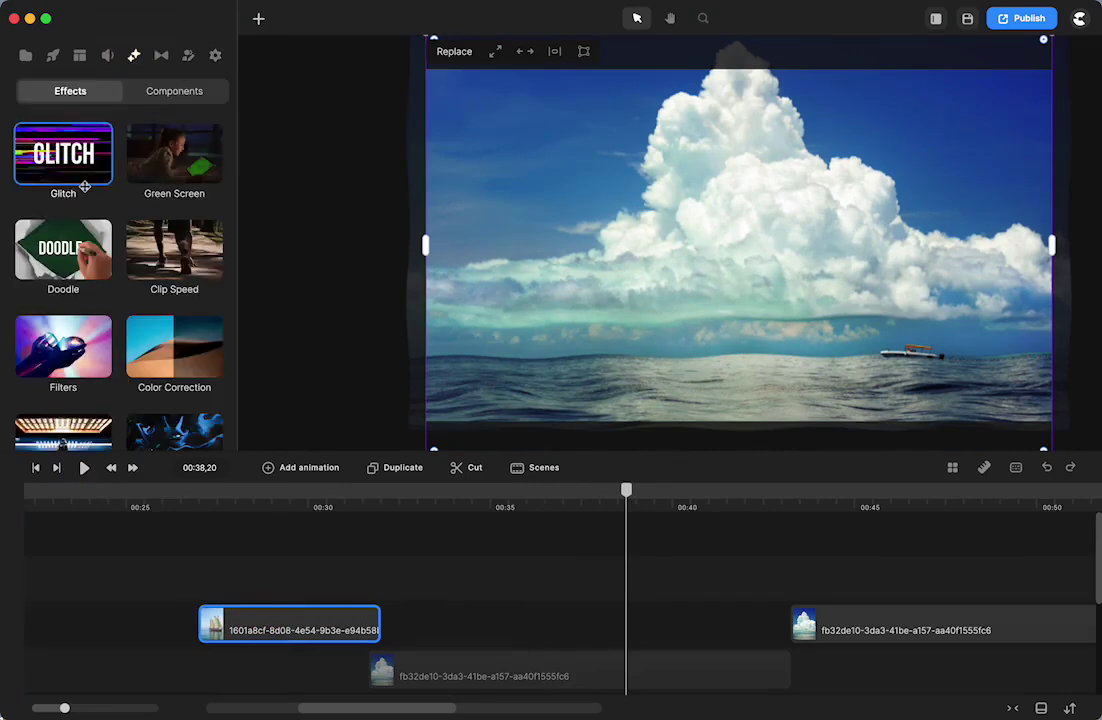
scroll(85, 186, down, 5)
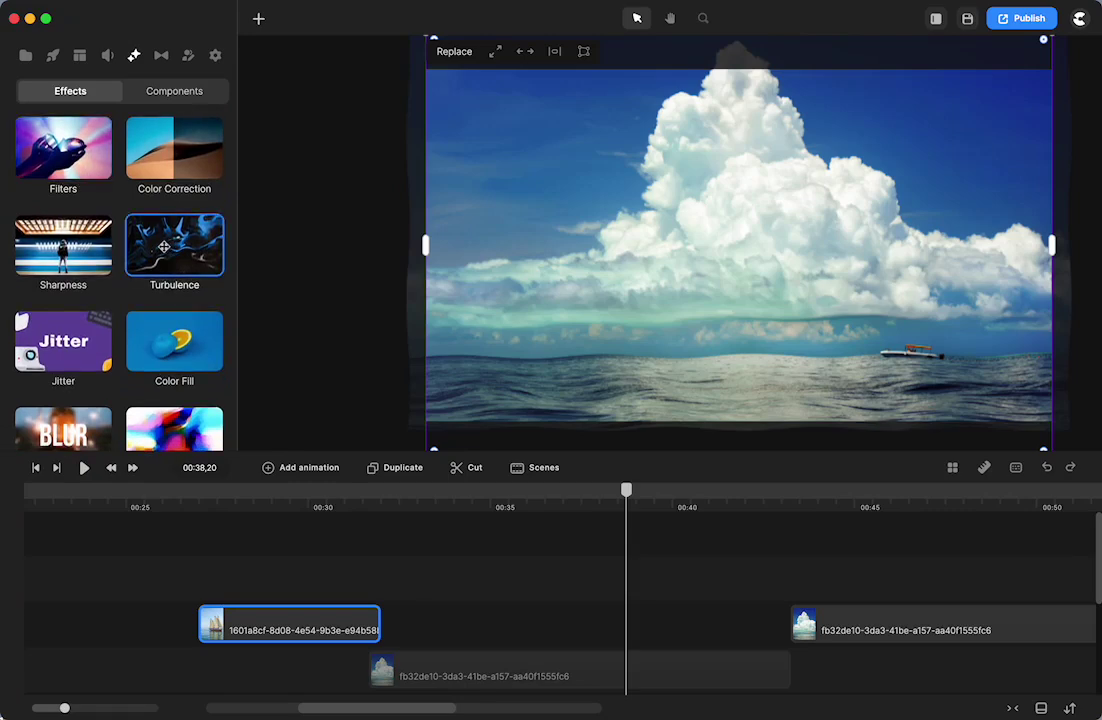
scroll(163, 246, down, 3)
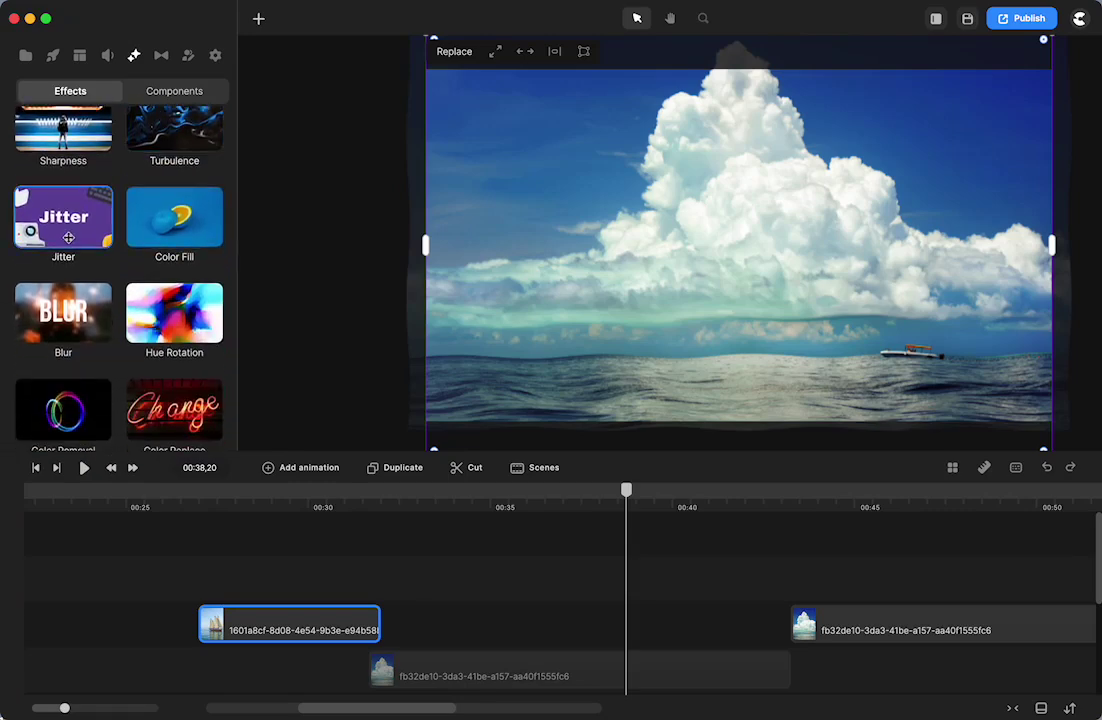
scroll(79, 224, down, 5)
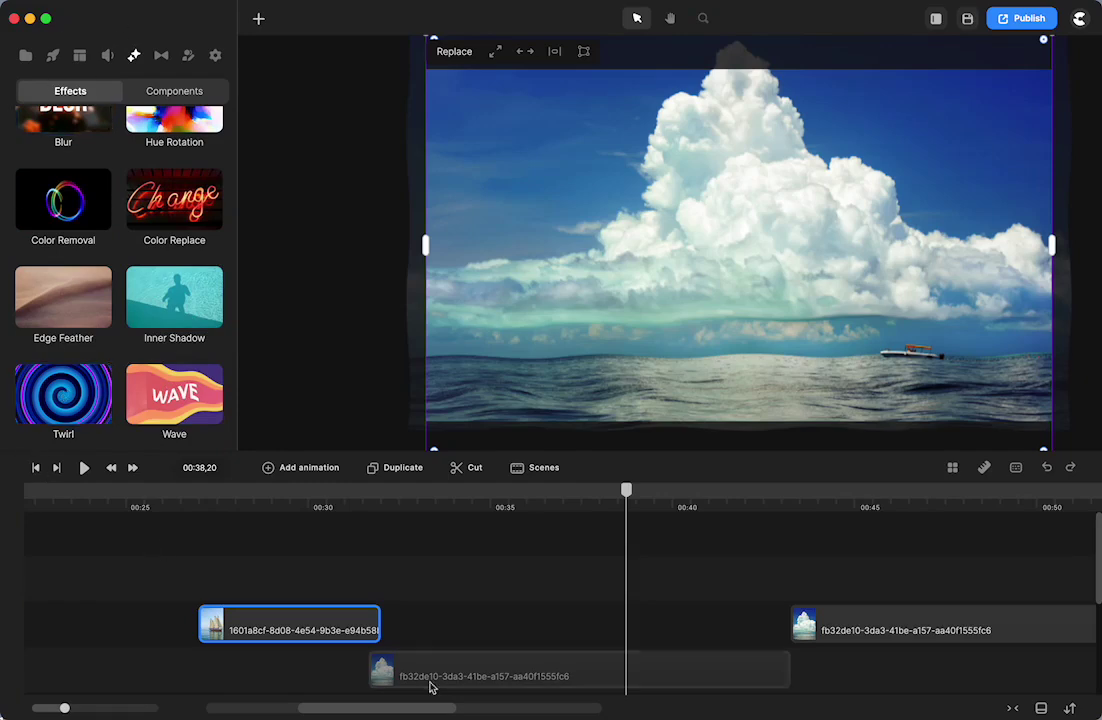
click(572, 665)
click(118, 87)
click(188, 210)
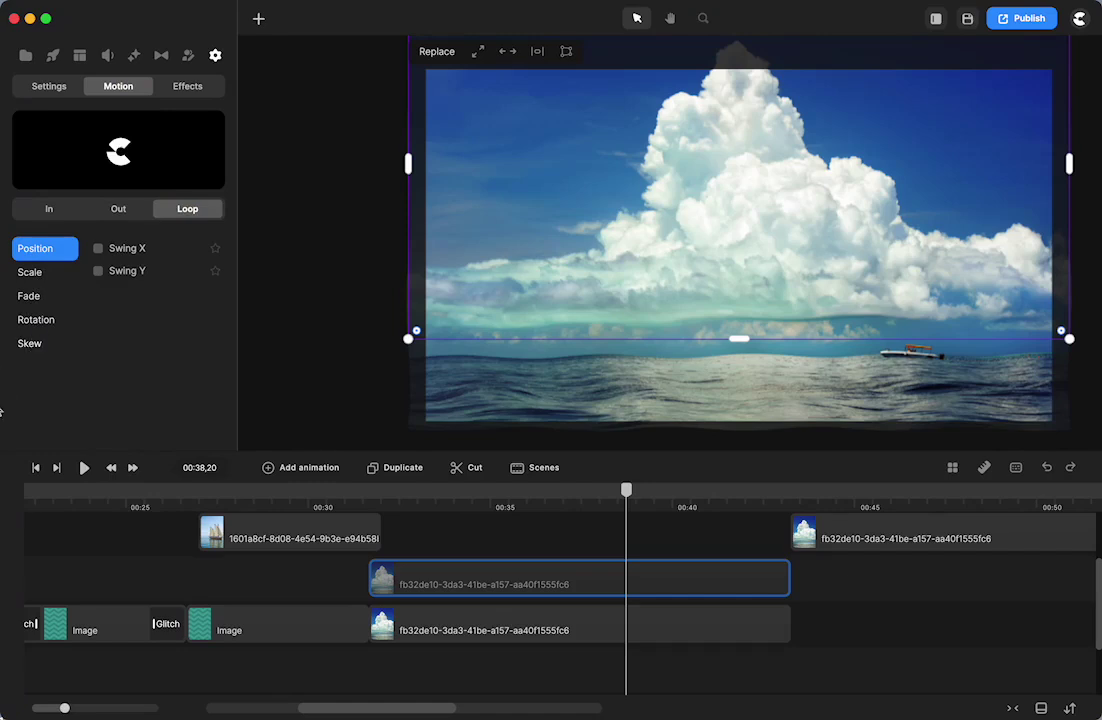
Move the playhead back to 00:19 on the blue polka-dot background
click(35, 498)
scroll(93, 568, left, 3)
click(54, 490)
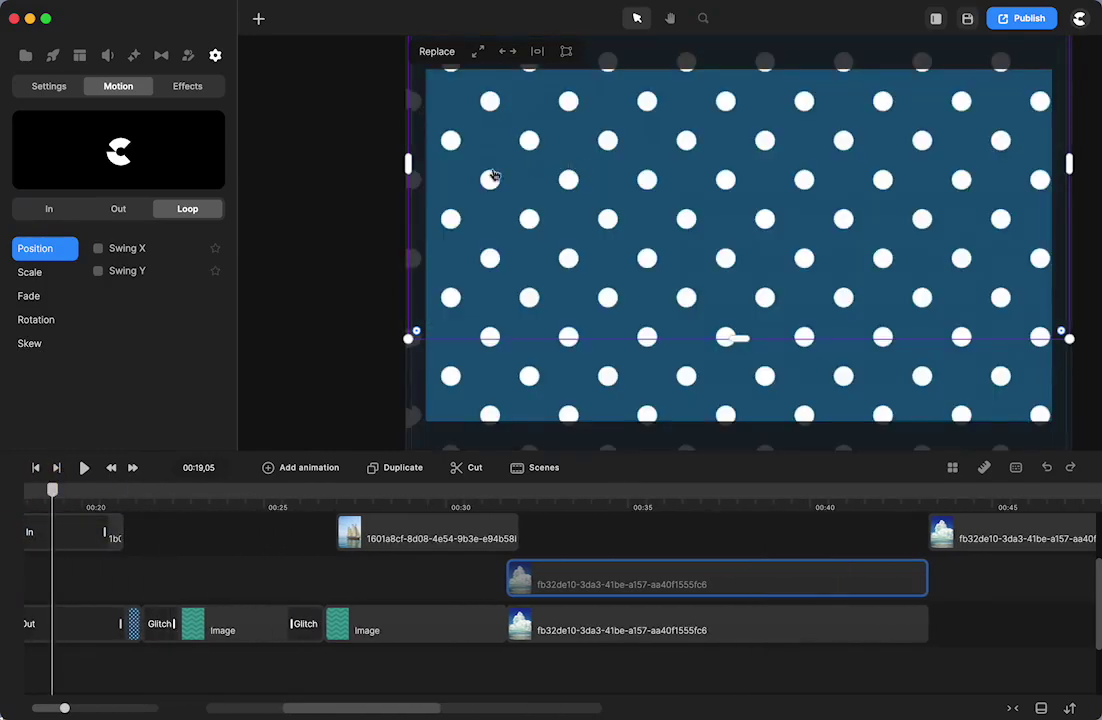